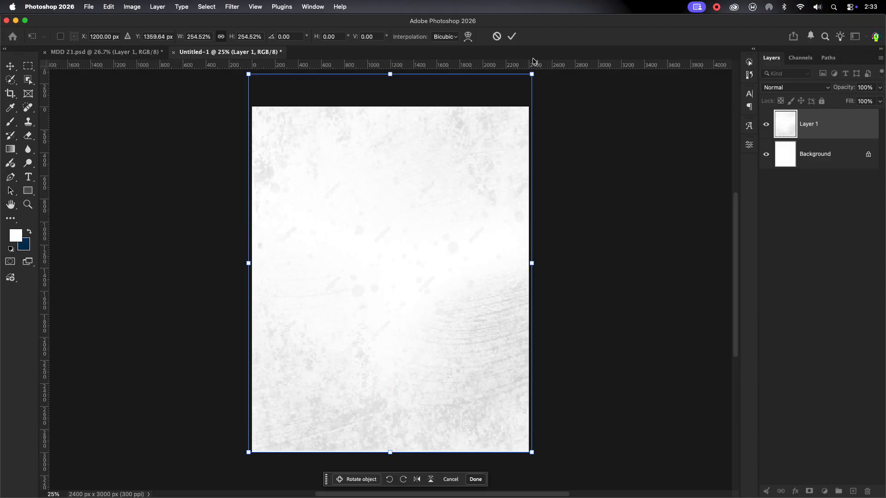
- Accept the grunge texture's scaling and bring the grey diagonal-stripe image from MDD 21.psd into Untitled-1
click(511, 37)
click(118, 51)
drag(475, 395, 372, 167)
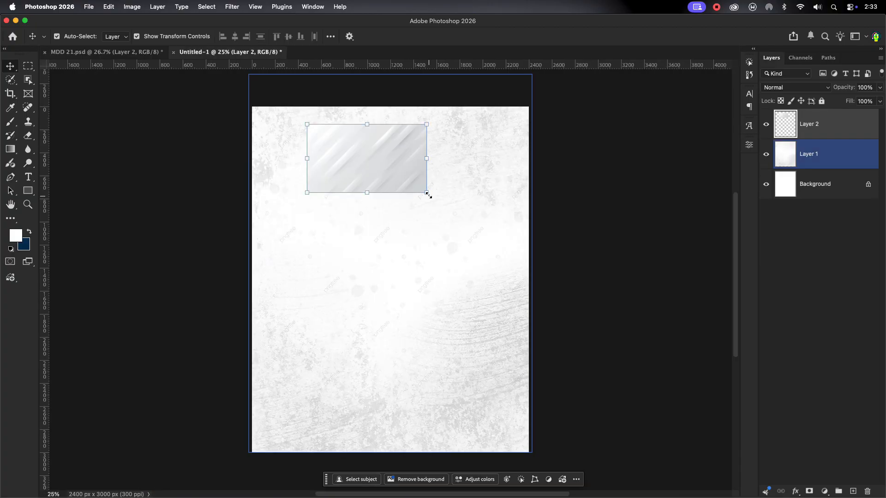
- Enlarge the diagonal-stripe image and position it so it covers the full width of the page's upper half
drag(427, 193, 558, 320)
drag(483, 259, 427, 235)
drag(509, 255, 564, 276)
drag(494, 248, 477, 249)
drag(545, 279, 557, 284)
drag(510, 256, 508, 256)
click(512, 36)
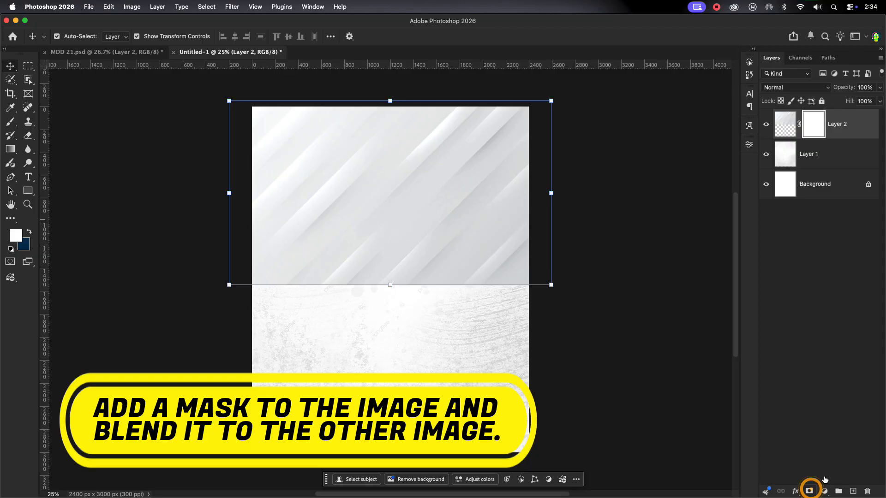
- Mask the stripe image, paint out its lower edge with a soft 1600 px black brush to blend it, and enlarge the layer downward
key(b)
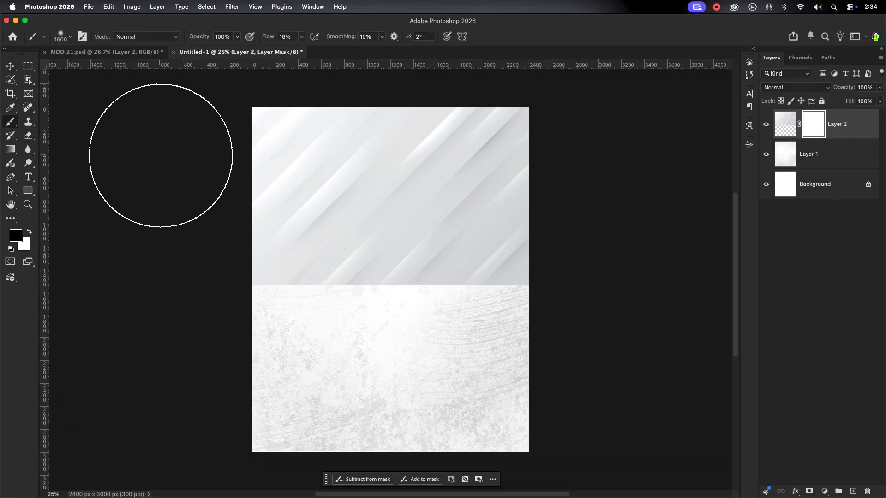
mouse_move(219, 328)
mouse_down()
mouse_move(253, 335)
mouse_move(264, 331)
mouse_move(258, 314)
mouse_move(623, 306)
mouse_up()
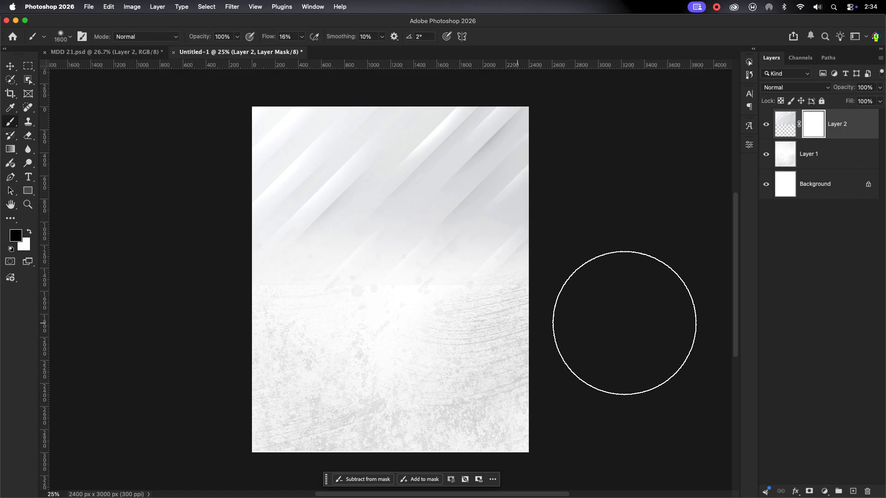
click(8, 68)
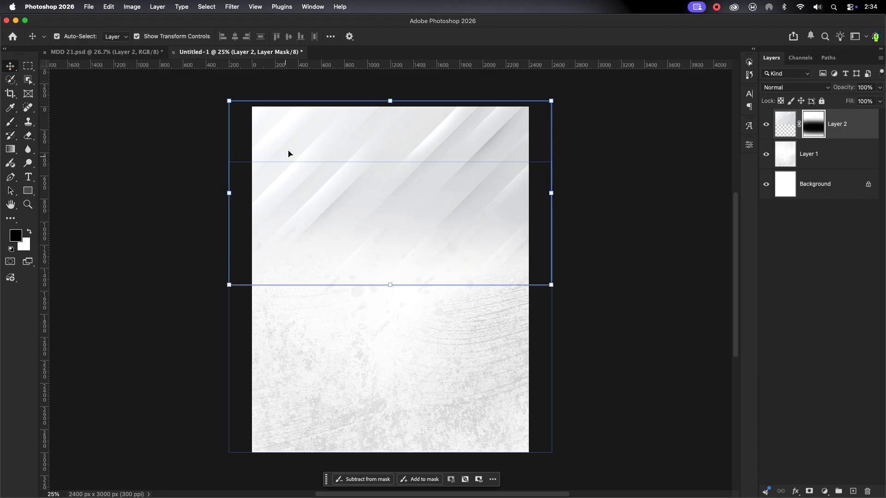
drag(389, 285, 390, 314)
click(511, 37)
- Apply a Gaussian Blur to the stripe layer's mask
click(232, 6)
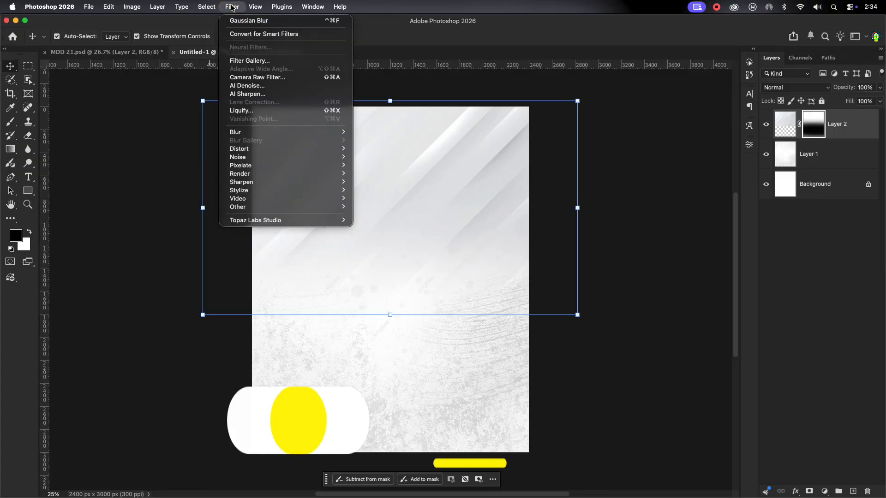
mouse_move(251, 135)
click(382, 165)
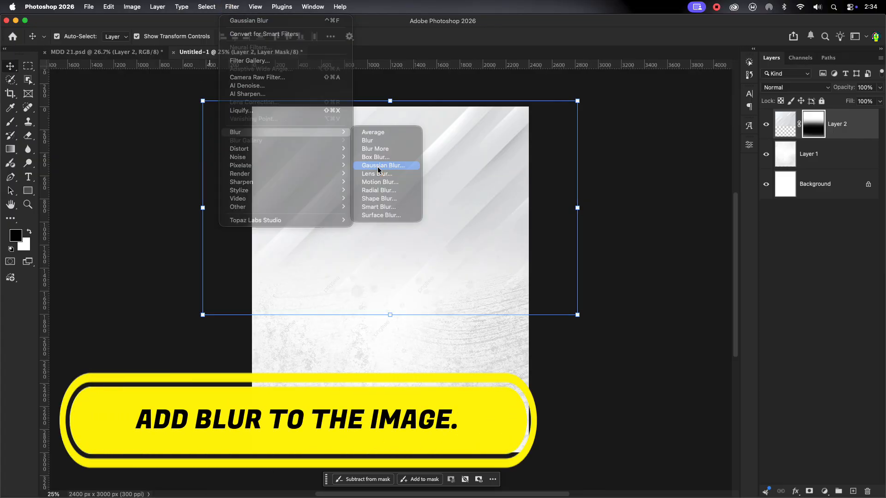
click(660, 191)
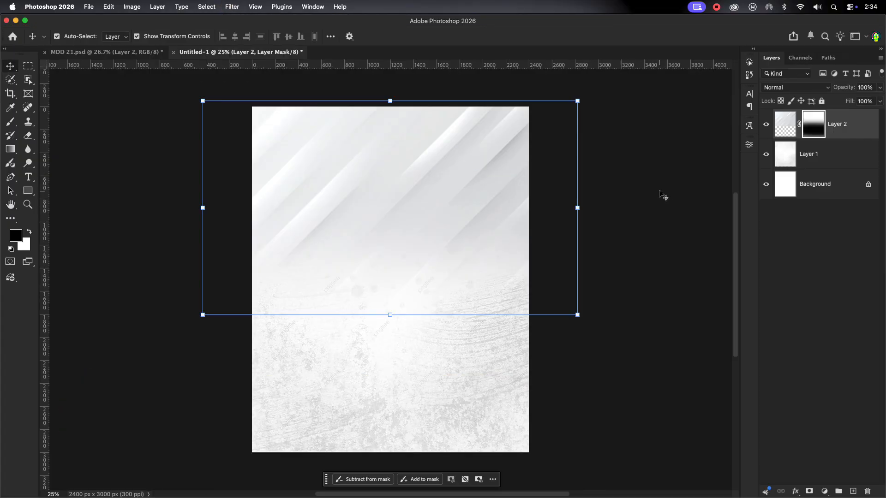
- Put Layer 1 and Layer 2 together in a locked group named BG
click(831, 158)
click(631, 227)
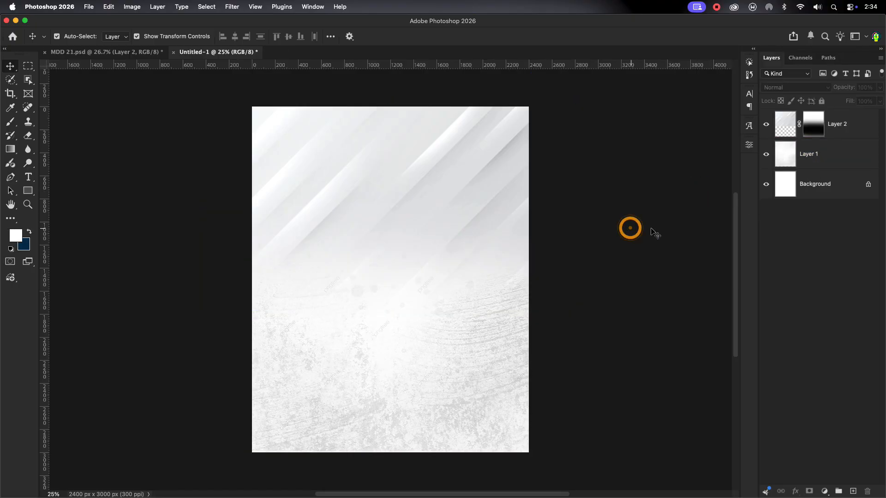
click(842, 166)
click(840, 158)
shift+click(848, 122)
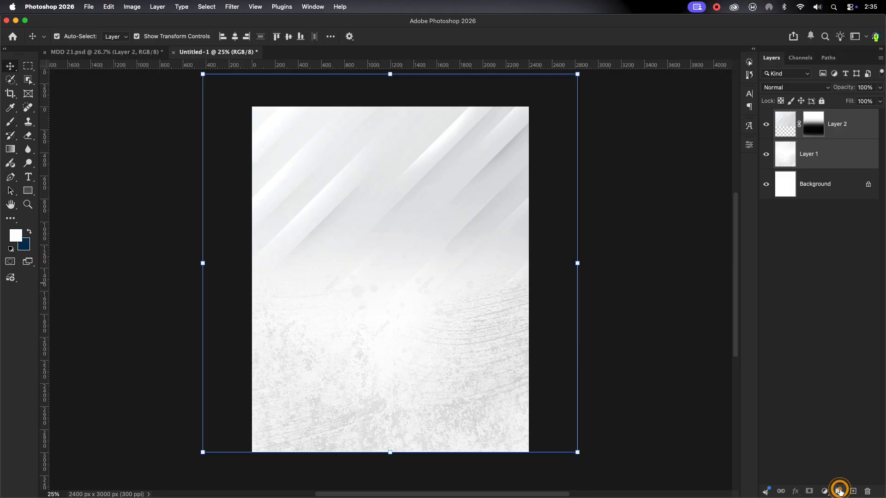
click(840, 492)
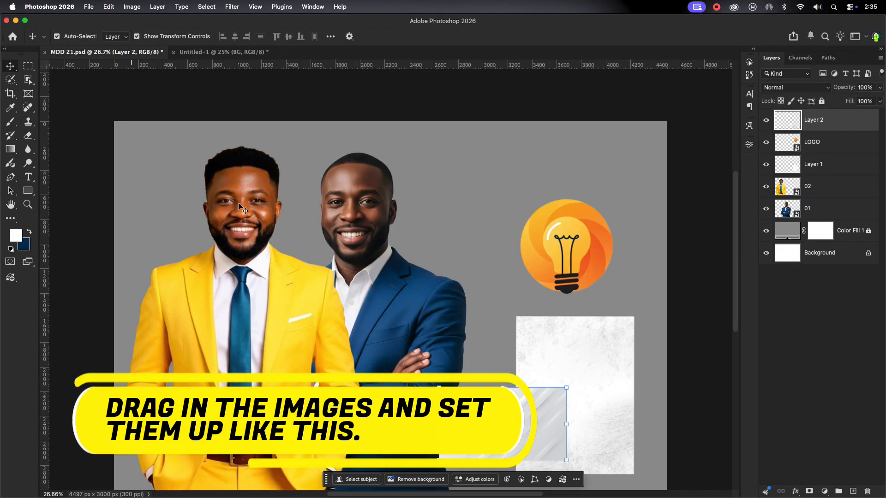
- Select the yellow-suited and blue-suited men in MDD 21.psd and bring both into Untitled-1
click(269, 200)
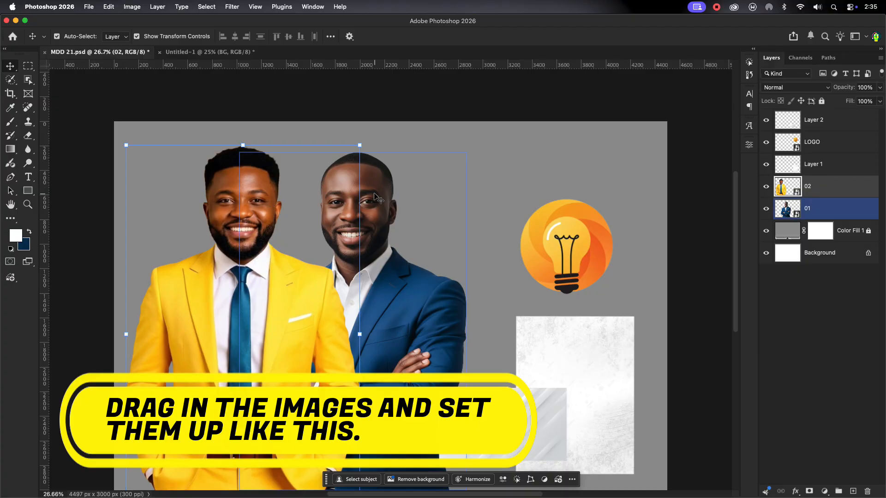
shift+click(374, 195)
drag(374, 196, 356, 232)
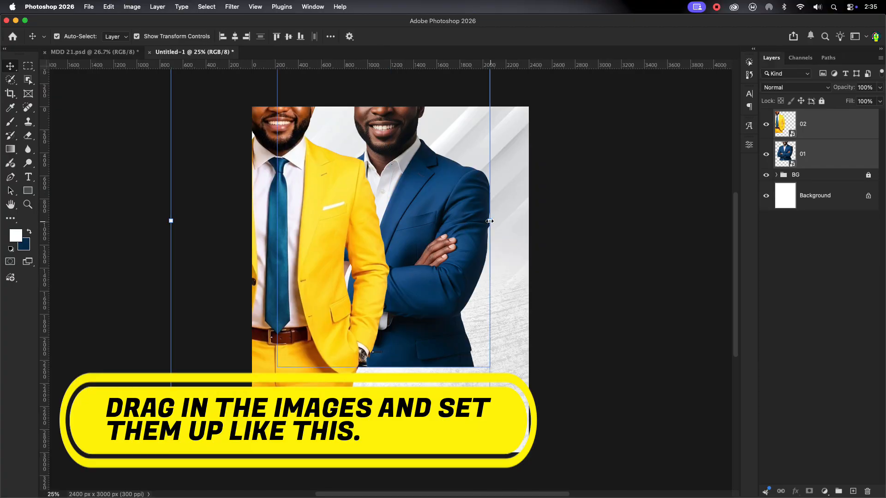
- Scale both men down to 70.65% and place them centred in the lower part of the page
drag(490, 221, 395, 221)
drag(326, 226, 435, 380)
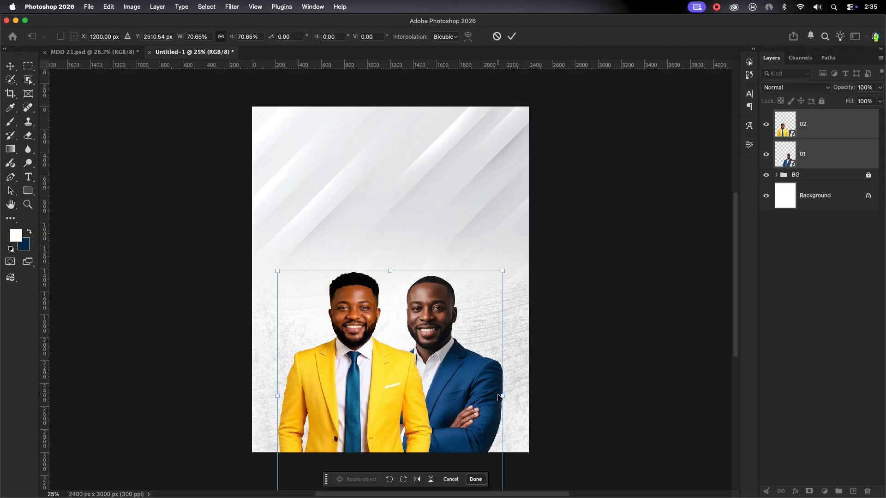
click(511, 36)
- Try to flip both men horizontally as a pair
key(super+t)
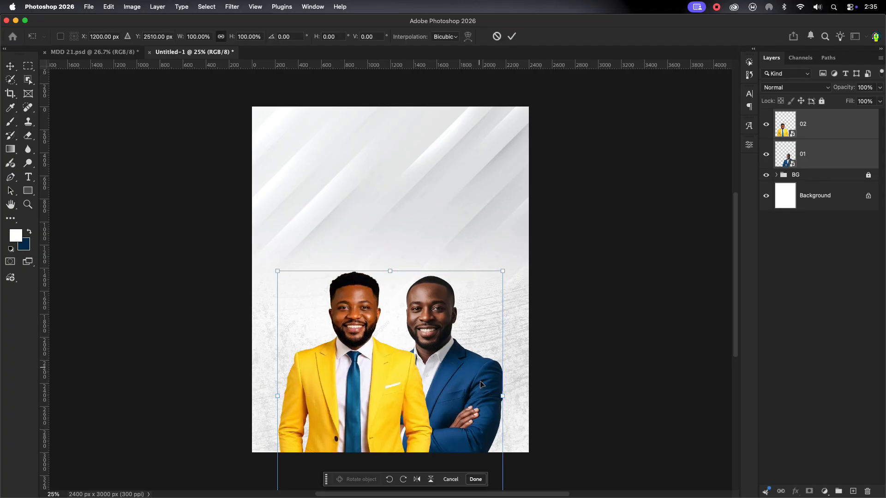
right_click(469, 385)
click(500, 478)
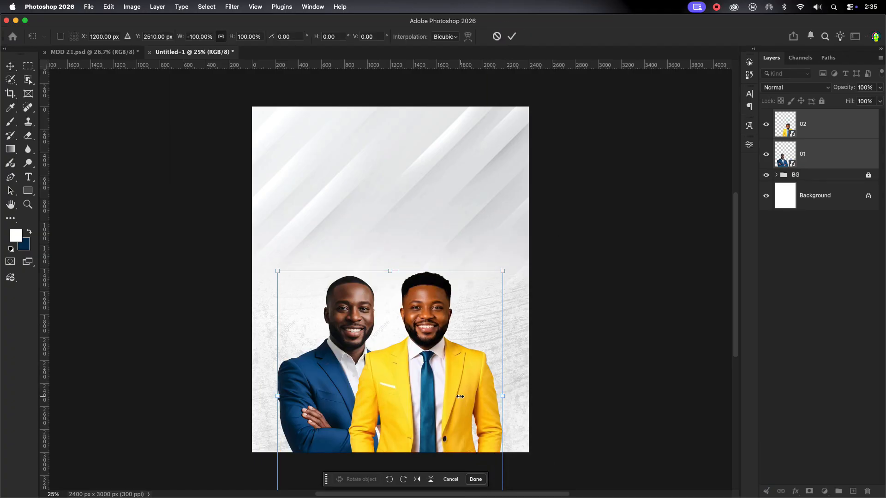
key(super+z)
click(512, 36)
- Flip only the blue-suited man horizontally and shift him about 24 px to the left
click(429, 311)
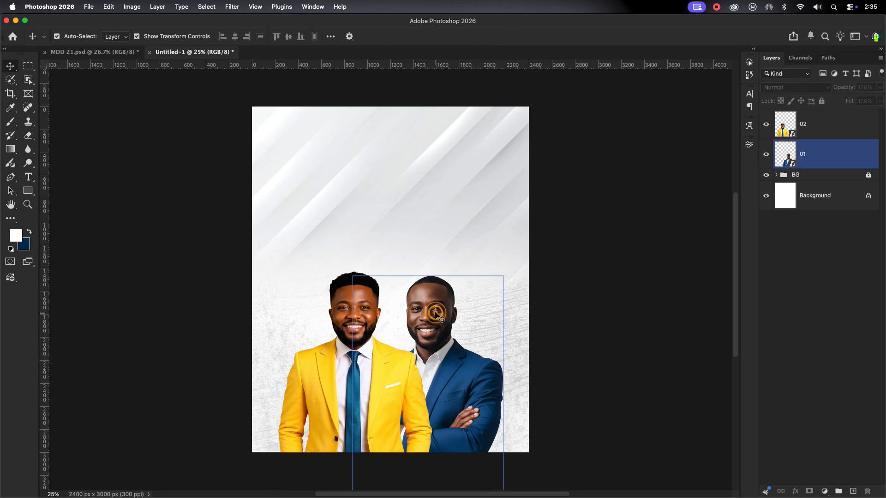
key(super+t)
right_click(467, 371)
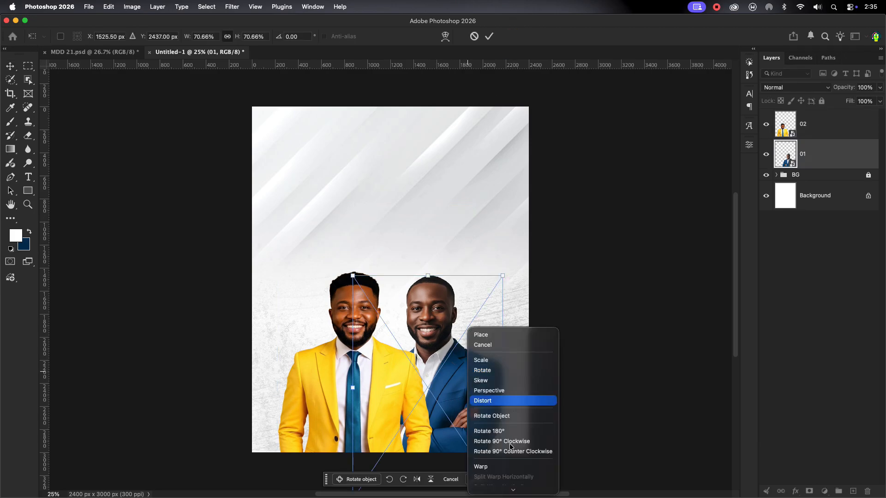
scroll(511, 435, down, 3)
click(499, 477)
drag(434, 322, 432, 322)
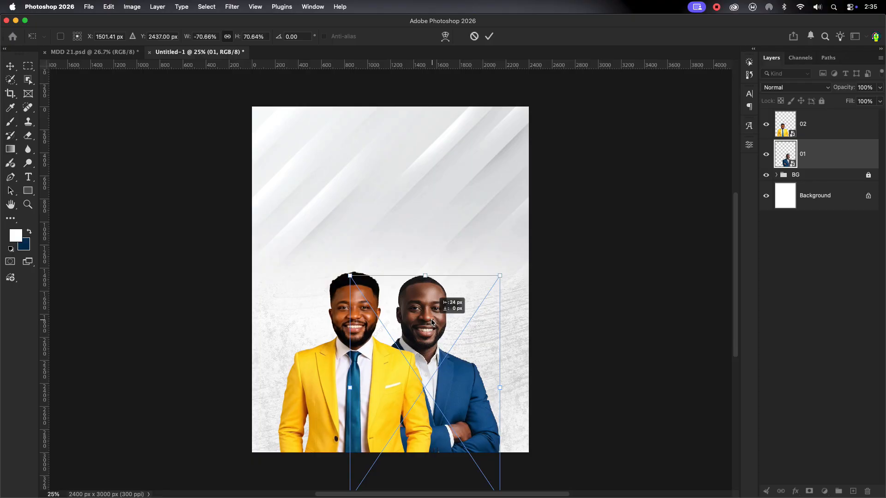
click(490, 37)
- Scale both men to 105.81% slightly lower on the page and nudge the blue-suited man up a little
click(454, 199)
drag(305, 292, 510, 399)
drag(432, 313, 430, 322)
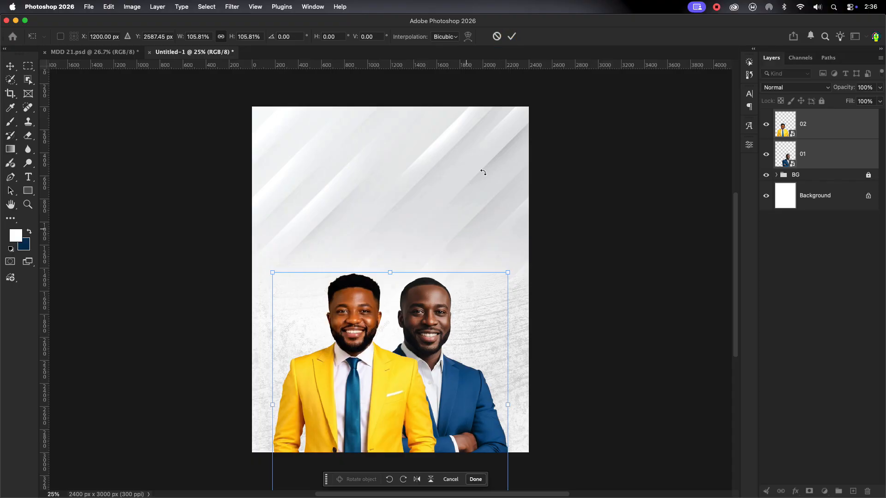
click(460, 190)
drag(436, 292, 436, 289)
click(501, 237)
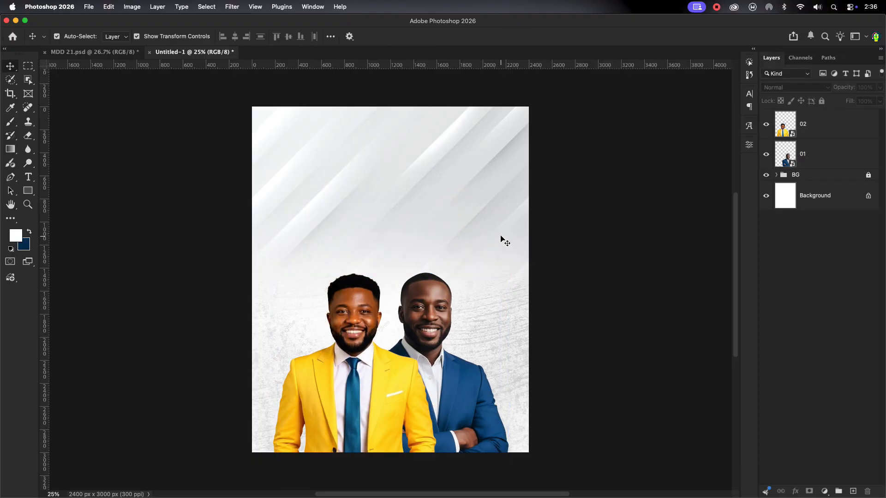
- Raise the yellow-suited man slightly to match eye levels, using a temporary horizontal guide at about Y 1741.7 px
click(383, 339)
click(159, 102)
drag(178, 69, 220, 307)
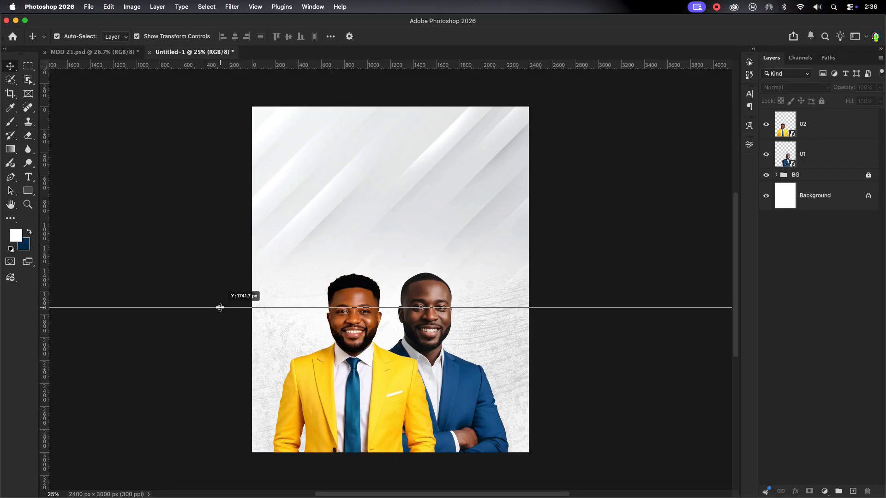
click(326, 373)
drag(359, 379, 359, 375)
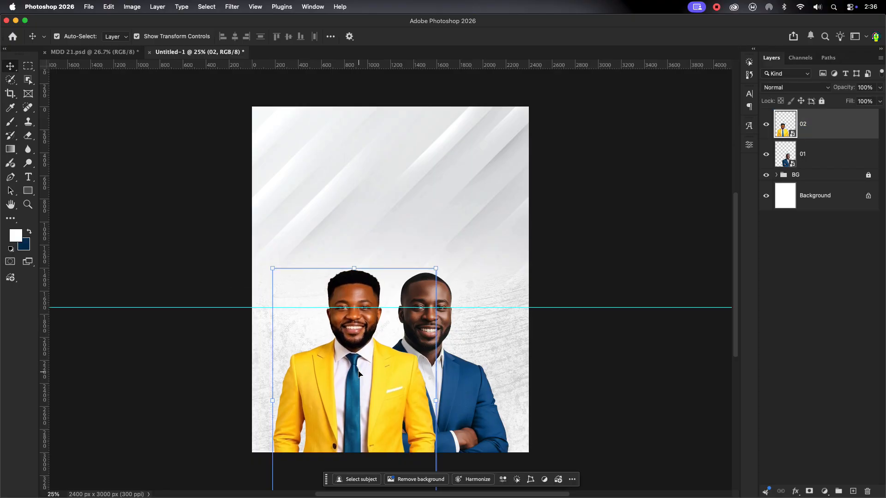
drag(217, 307, 247, 30)
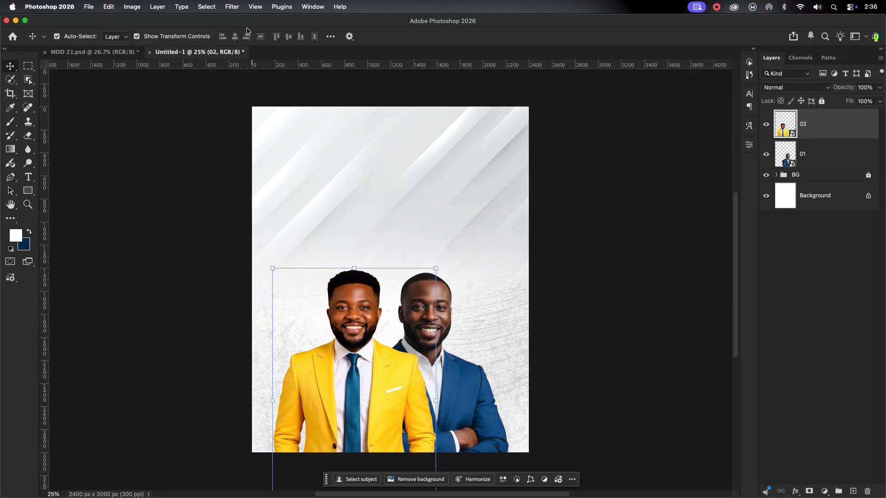
- Draw a rectangle about 2614 by 538 px across the full page width, just above the men's faces
click(388, 171)
click(28, 190)
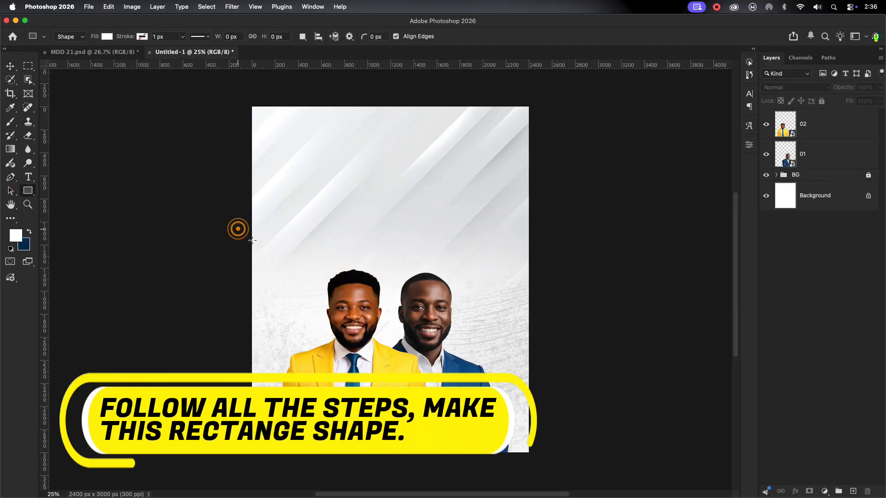
drag(238, 229, 539, 291)
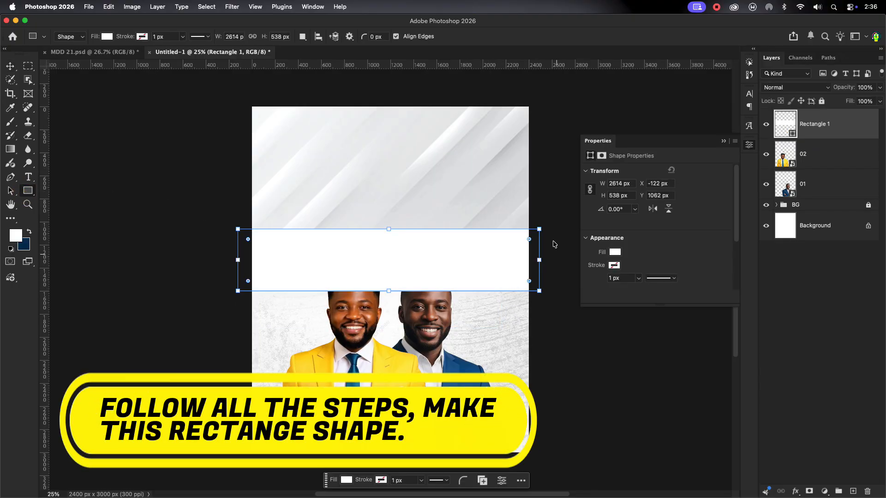
- Fill the rectangle with the yellow-orange #f8c21e sampled from the man's suit
double_click(792, 134)
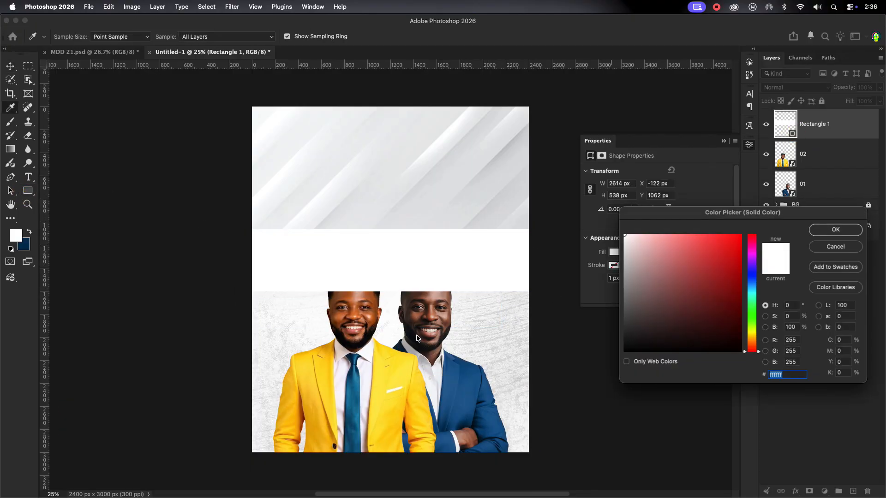
click(382, 403)
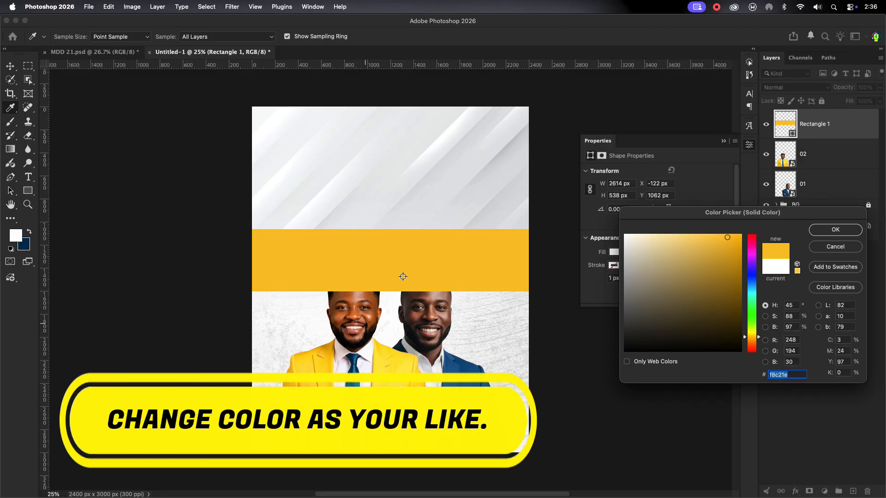
click(836, 231)
click(457, 267)
key(Escape)
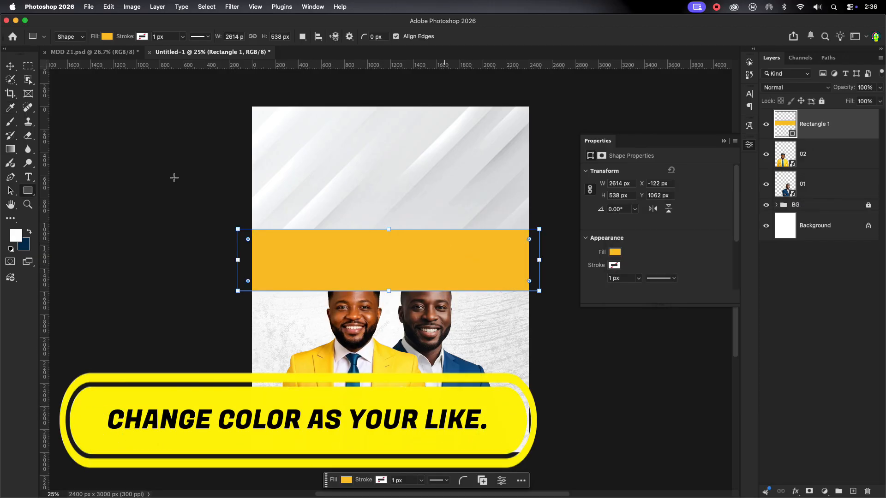
- Rotate the rectangle clockwise to about 13.58° and move it down across the men's torsos
key(v)
drag(545, 220, 557, 257)
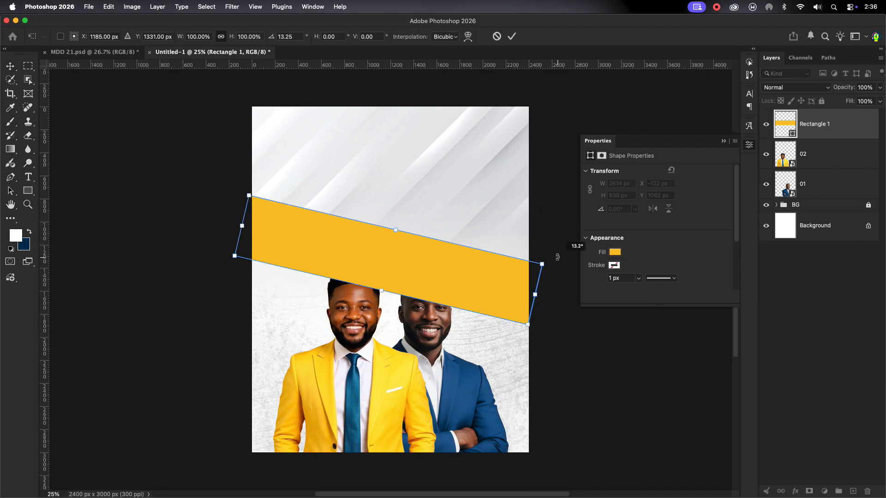
drag(396, 260, 372, 387)
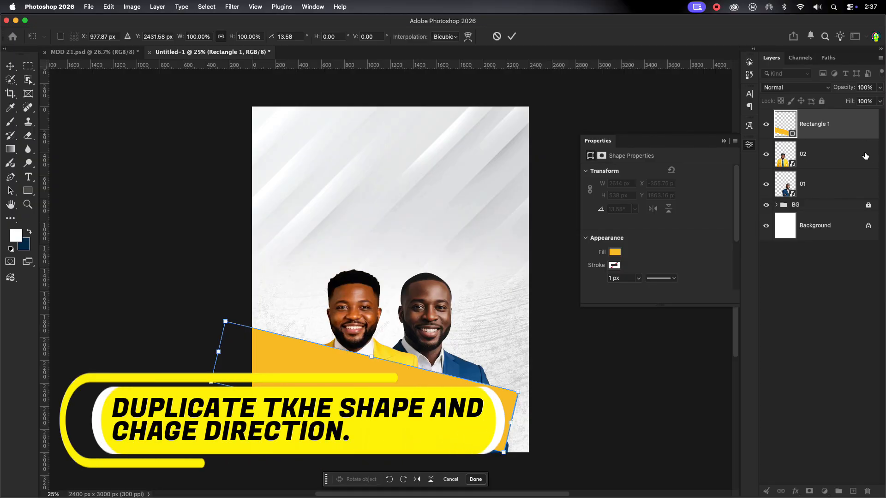
key(Return)
- Duplicate the tilted rectangle, flip the copy horizontally, and move it right so the two bands cross
key(ctrl+j)
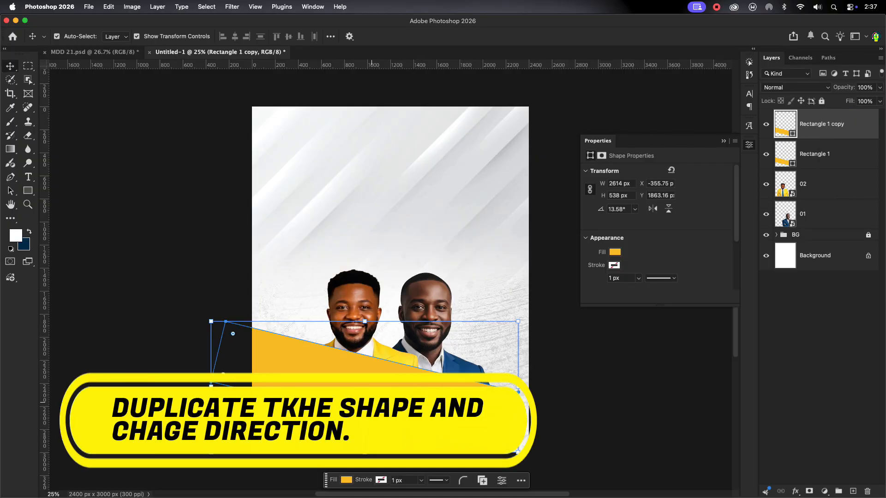
key(ctrl+t)
right_click(372, 387)
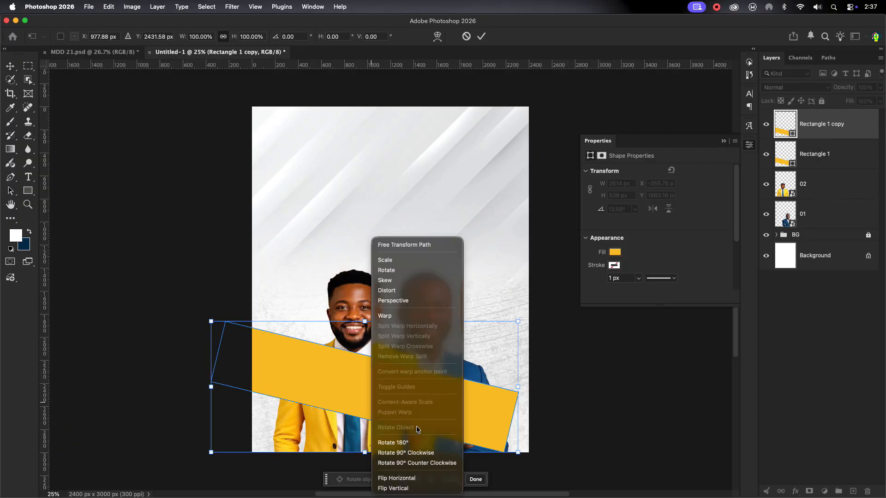
click(404, 477)
drag(388, 387, 457, 389)
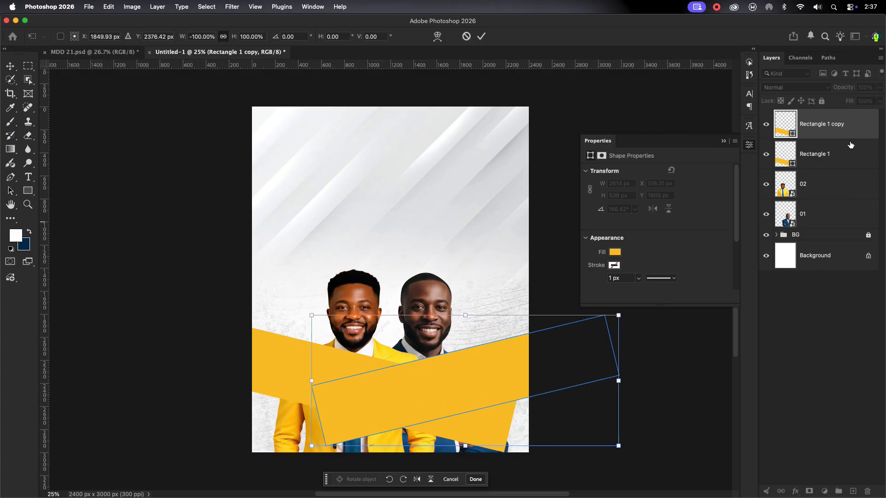
- Move both rectangle layers beneath the two men's layers, directly above the BG group
click(844, 159)
shift+click(844, 125)
drag(843, 124, 862, 227)
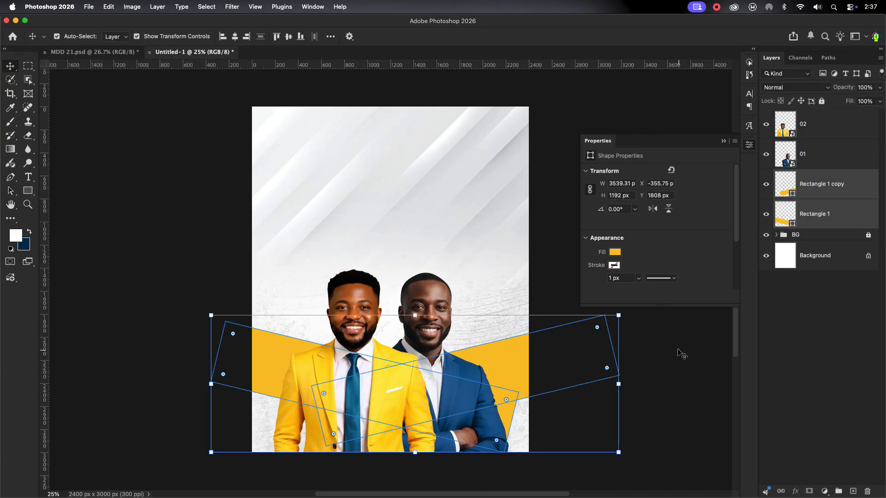
- Duplicate both yellow band layers and move the copies to the top, above the two men's layers
click(679, 353)
click(427, 389)
click(285, 354)
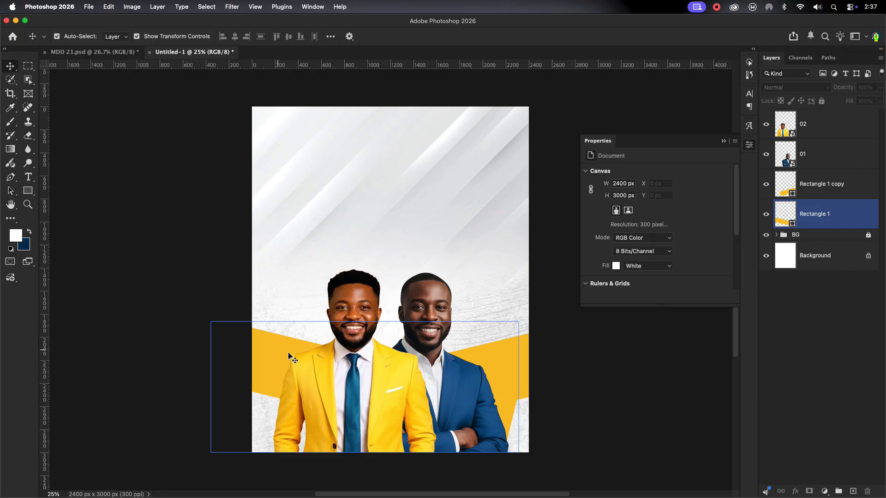
click(499, 361)
click(838, 223)
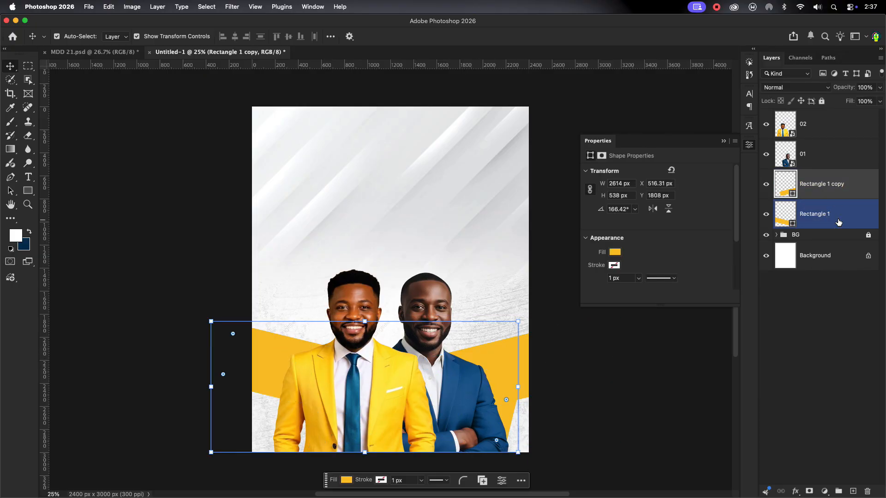
shift+click(854, 190)
key(ctrl+j)
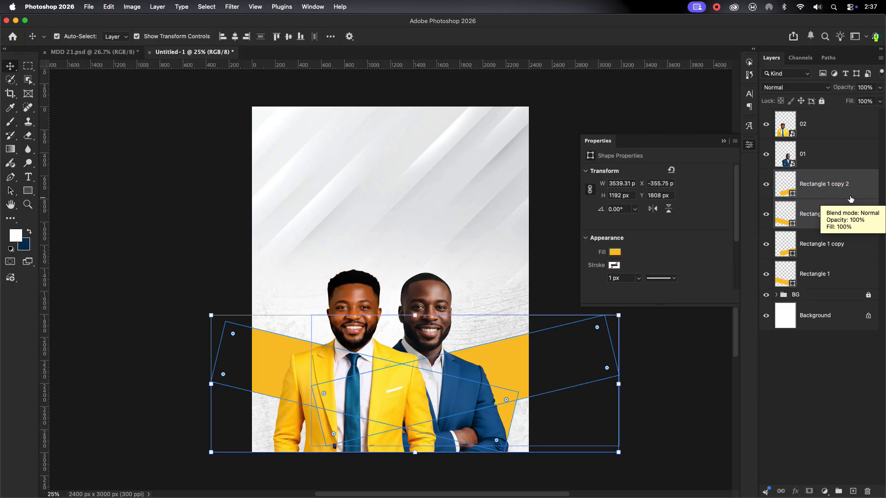
drag(853, 200, 830, 116)
click(650, 369)
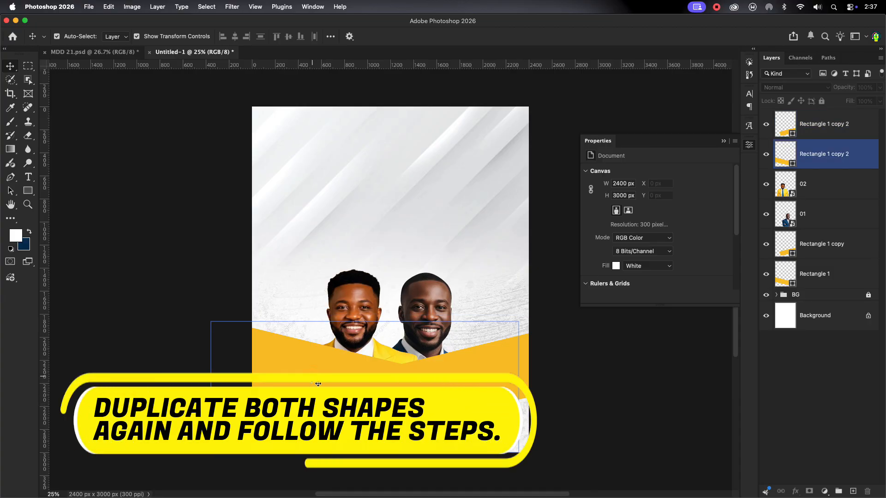
- Move the two copied bands down so that they cross the men's lower torsos
click(317, 385)
drag(329, 386, 329, 424)
drag(305, 355, 294, 383)
click(469, 400)
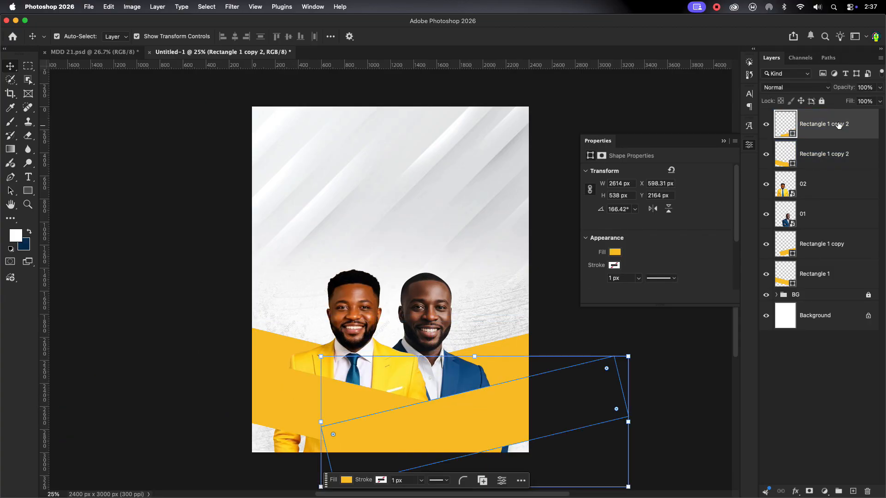
- Enlarge the front band on the right to about 3763 × 774 px, rotate it to about 162.81°, and fit it over the flyer's lower right corner
drag(638, 352, 638, 339)
drag(628, 411, 719, 403)
drag(425, 422, 313, 447)
click(512, 36)
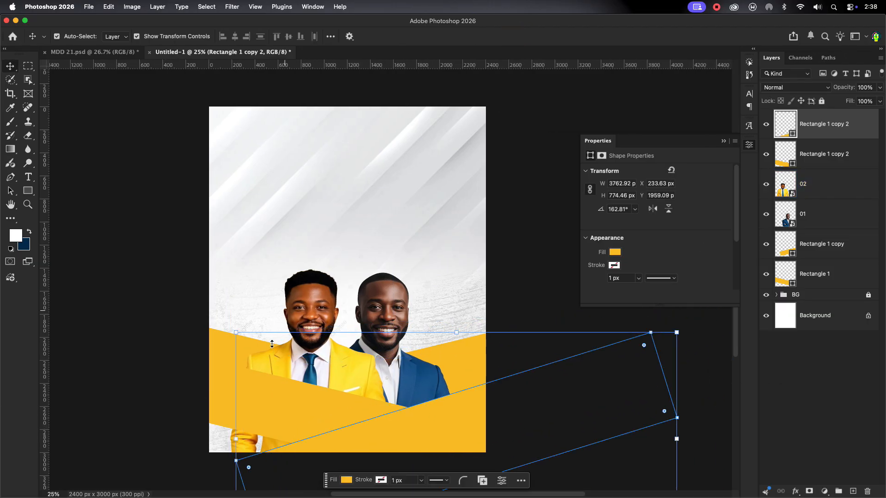
- Scale the front band on the left to about 122.45%, rotate it by about 2.52°, and fit it over the flyer's lower left corner
click(220, 396)
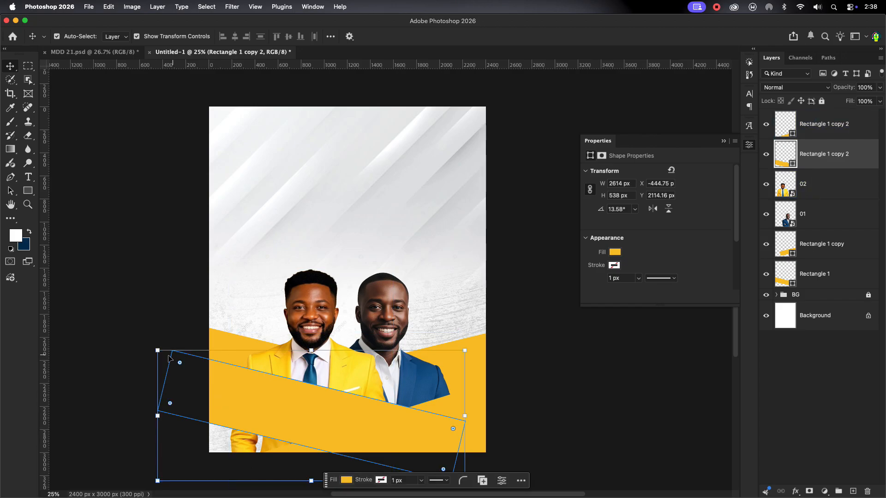
drag(160, 352, 88, 322)
drag(275, 384, 257, 413)
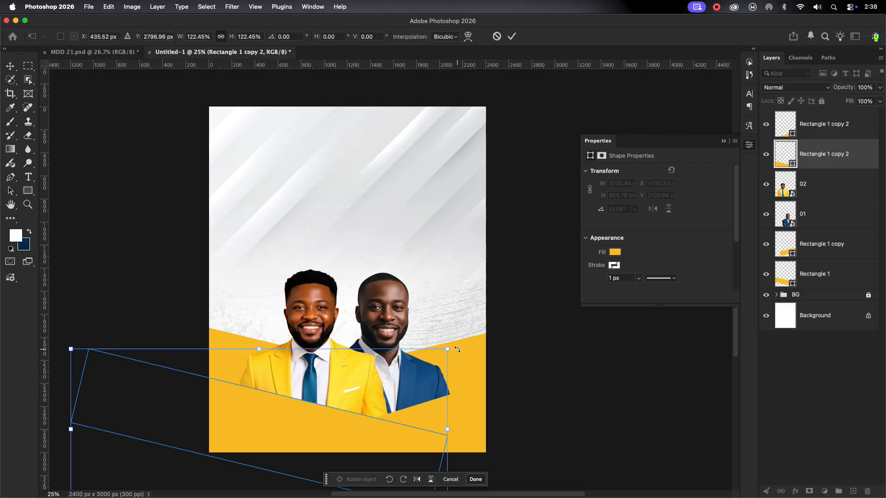
drag(457, 350, 461, 359)
mouse_move(282, 419)
mouse_down()
mouse_move(303, 418)
mouse_move(295, 419)
mouse_up()
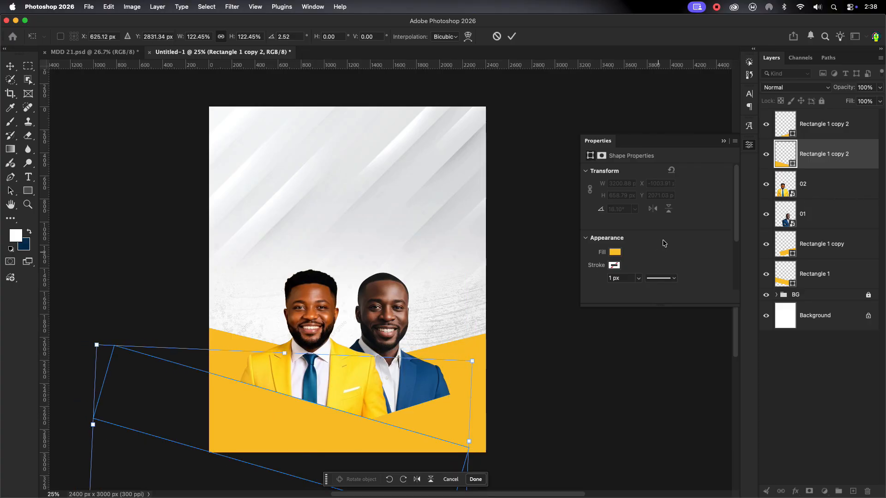
- Fill the left front band with the dark blue #0b4d80 sampled from the man's blue suit
click(788, 157)
double_click(789, 157)
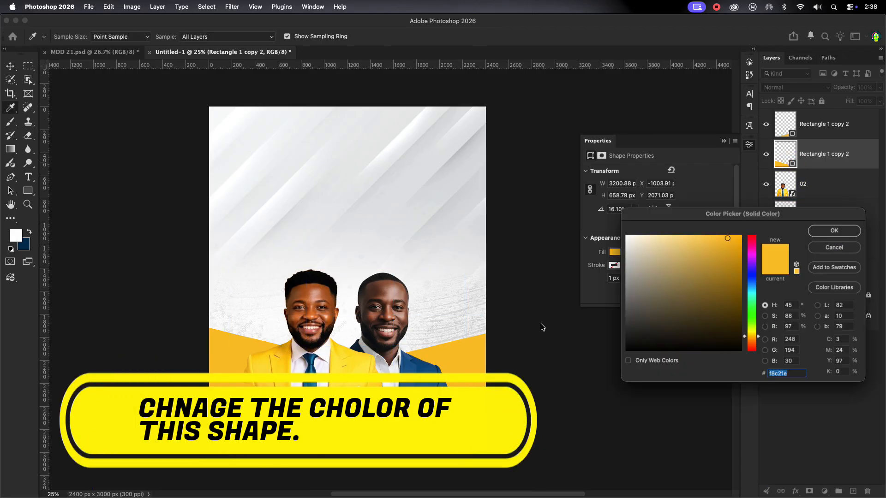
click(428, 389)
click(423, 394)
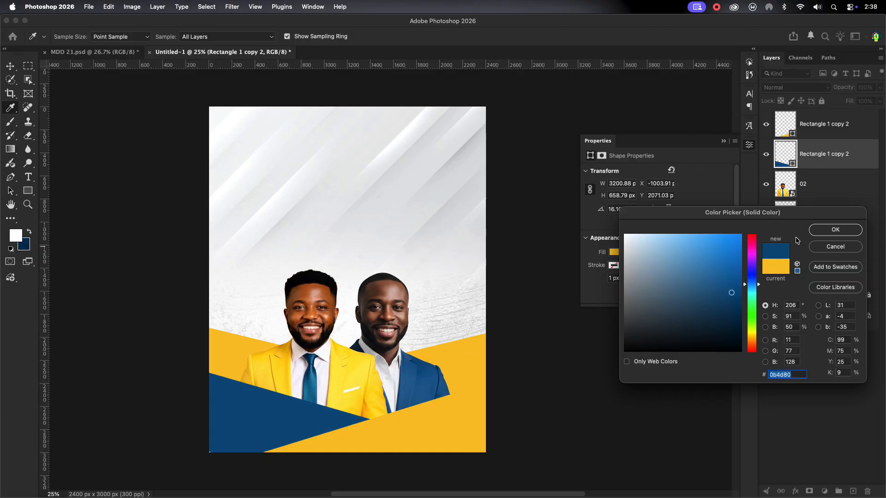
click(835, 229)
- Move the blue band slightly down and shift the yellow front band right to about X 734 px, Y 1899 px
key(v)
drag(259, 420, 263, 426)
click(442, 416)
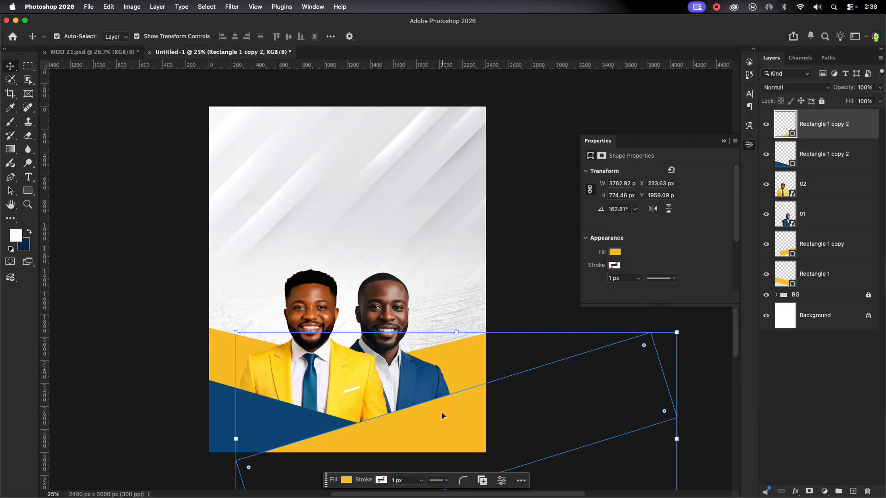
mouse_move(457, 419)
mouse_down()
mouse_move(491, 420)
mouse_move(449, 428)
mouse_up()
click(521, 276)
click(466, 406)
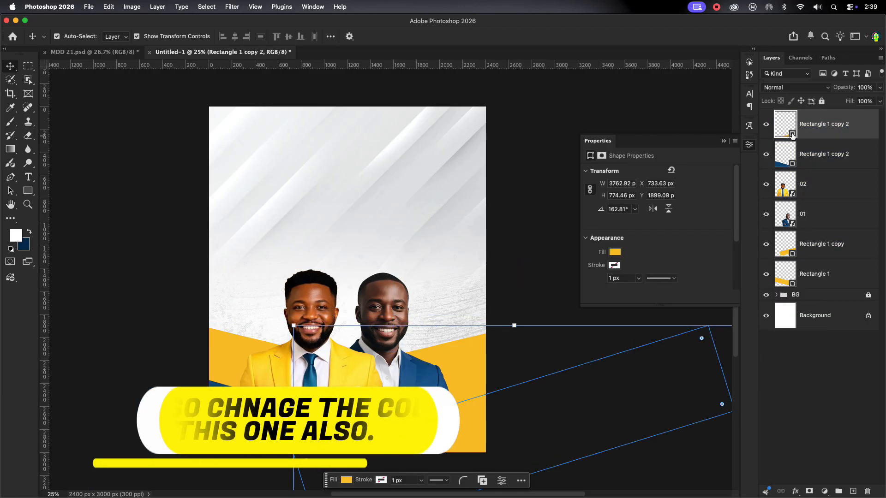
- Fill the right front band with dark orange #b35102, deepened from the brown #cc7026 sampled from the man's face
double_click(792, 134)
click(295, 318)
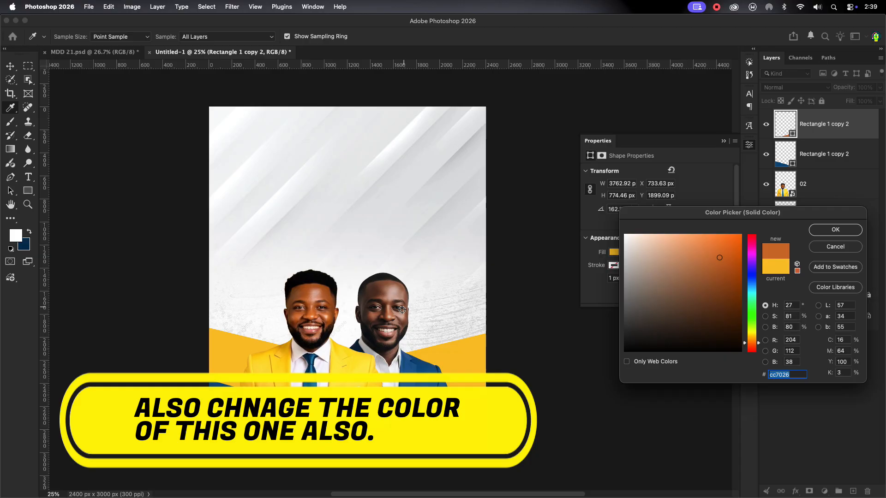
click(828, 230)
double_click(792, 134)
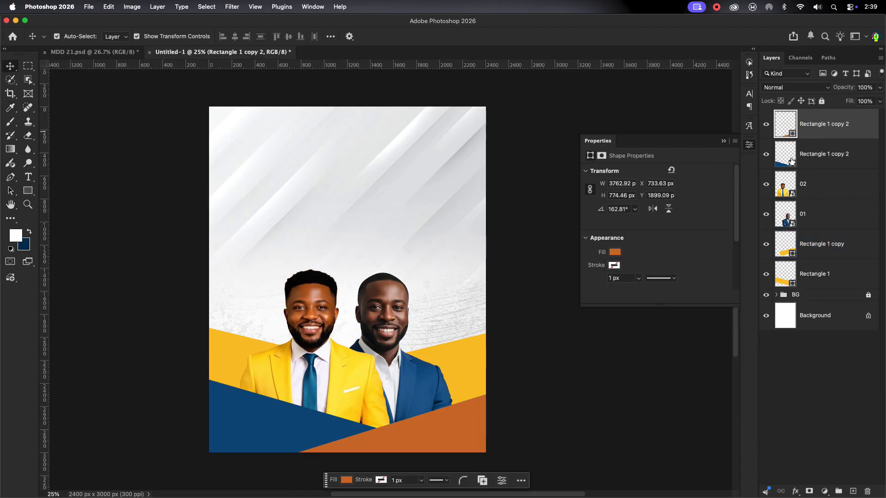
mouse_move(722, 251)
mouse_down()
mouse_move(761, 239)
mouse_move(740, 271)
mouse_up()
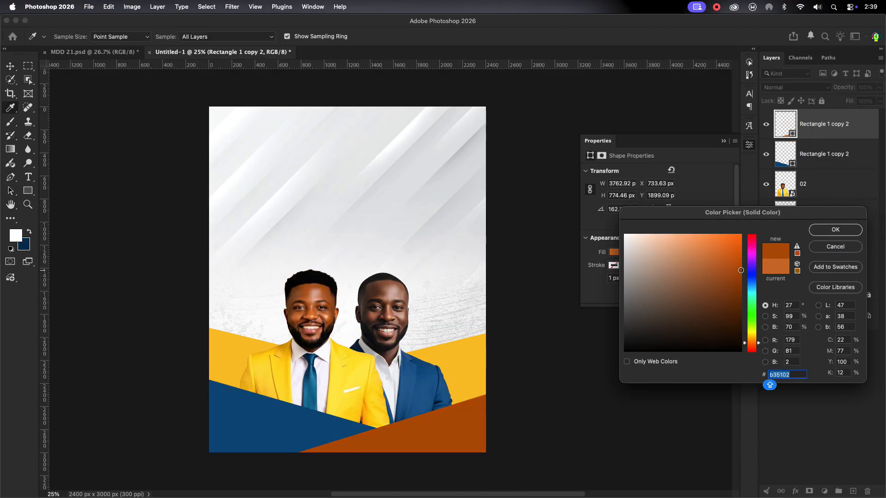
click(830, 231)
click(530, 288)
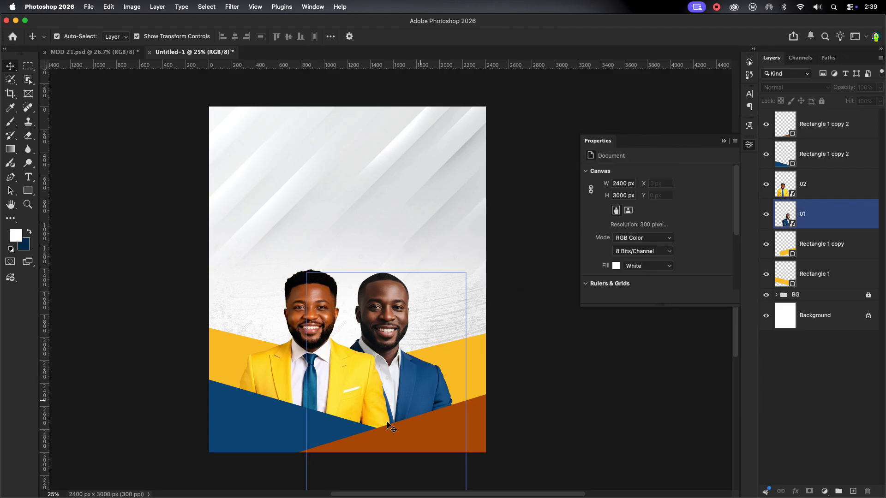
- Scale the blue and orange bands together to about 136.86%
scroll(389, 420, up, 3)
click(353, 447)
shift+click(318, 433)
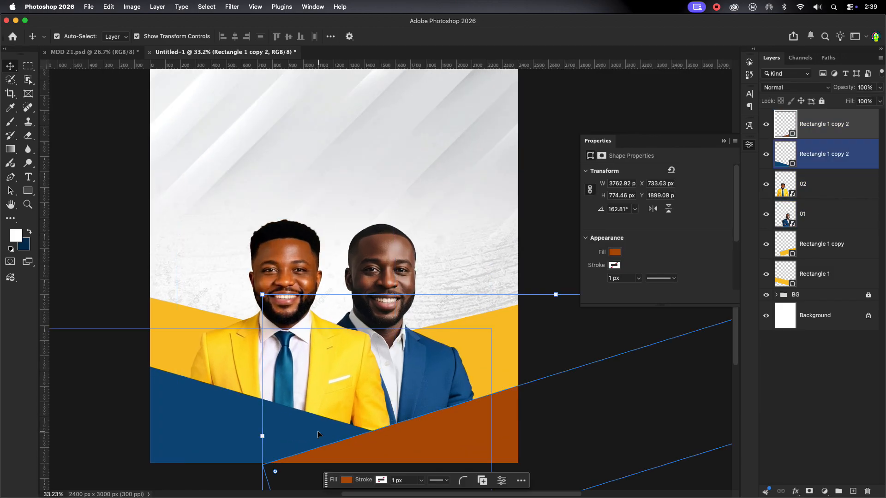
drag(419, 295, 419, 242)
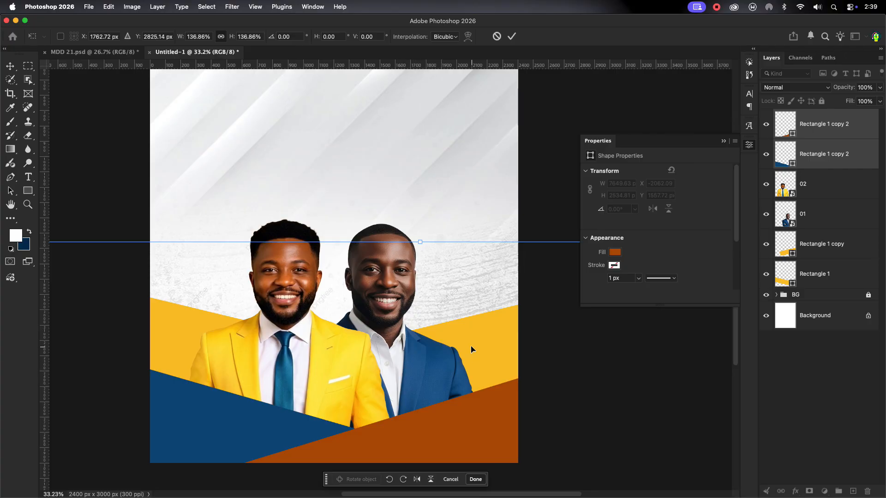
click(511, 36)
click(556, 184)
- Move the blue and orange bands together slightly up and to the right
scroll(588, 323, down, 2)
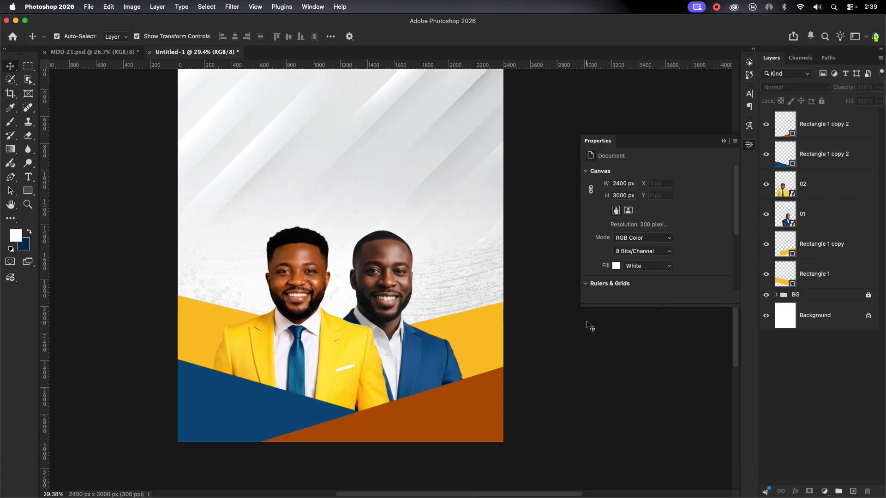
click(300, 402)
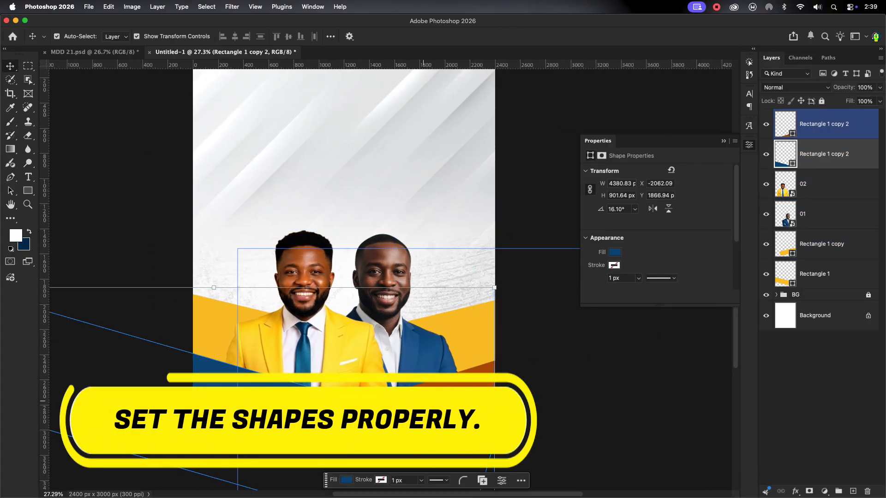
click(425, 402)
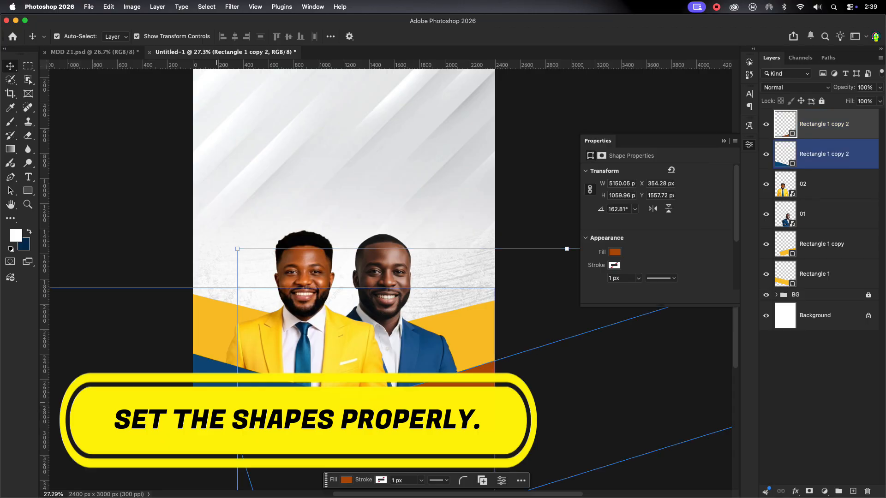
shift+click(217, 402)
drag(412, 403, 414, 397)
click(538, 206)
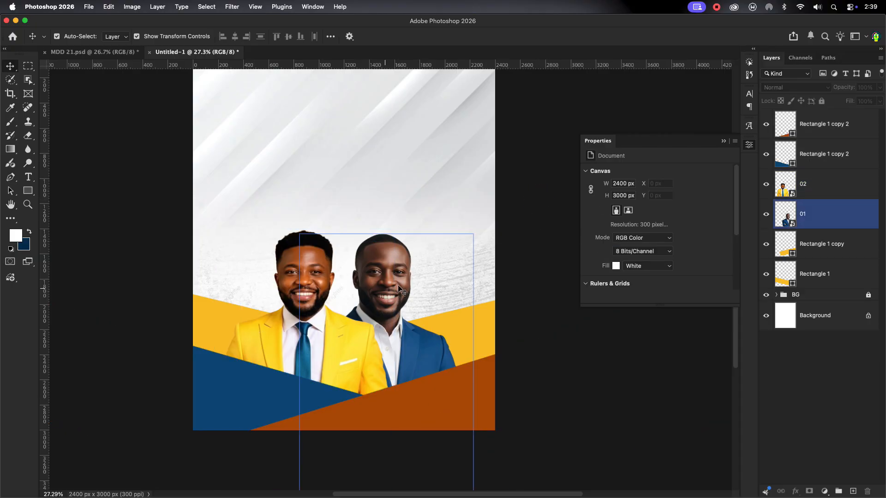
- Move the two men up together so that more of their suits shows above the front bands
scroll(426, 286, down, 2)
scroll(424, 287, down, 5)
scroll(395, 280, up, 6)
scroll(430, 257, down, 1)
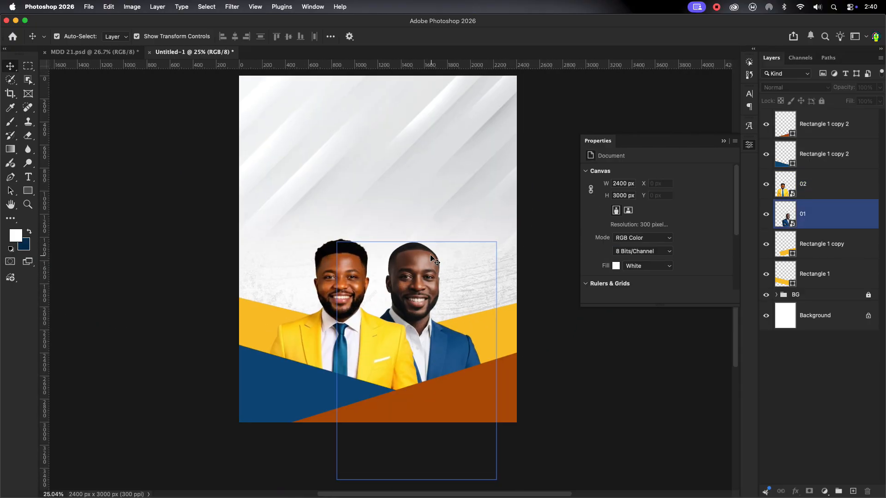
click(427, 259)
shift+click(351, 278)
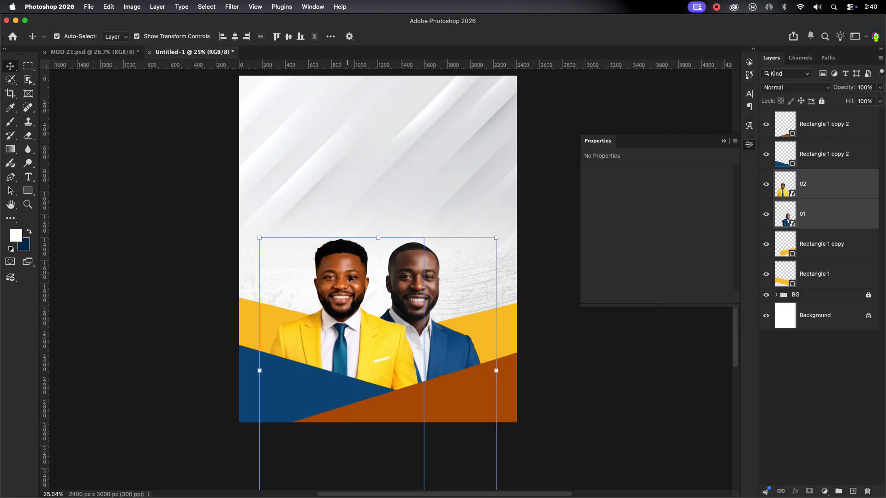
drag(350, 278, 349, 265)
- Nudge the blue and orange bands upward together in small increments
click(445, 380)
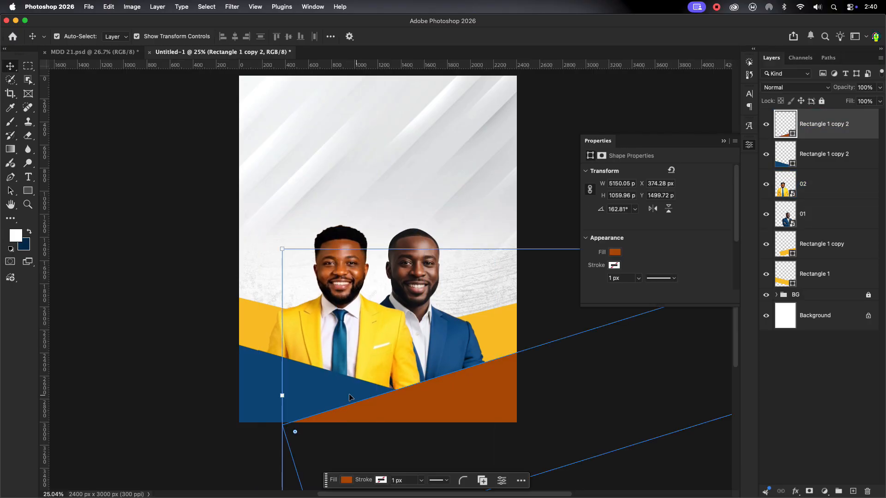
shift+click(319, 389)
key(Up)
key(Up)
key(Up)
key(Up)
key(Up)
key(Up)
key(Up)
key(Up)
key(Up)
key(Up)
key(Up)
key(Up)
key(Up)
key(Up)
key(Up)
key(Up)
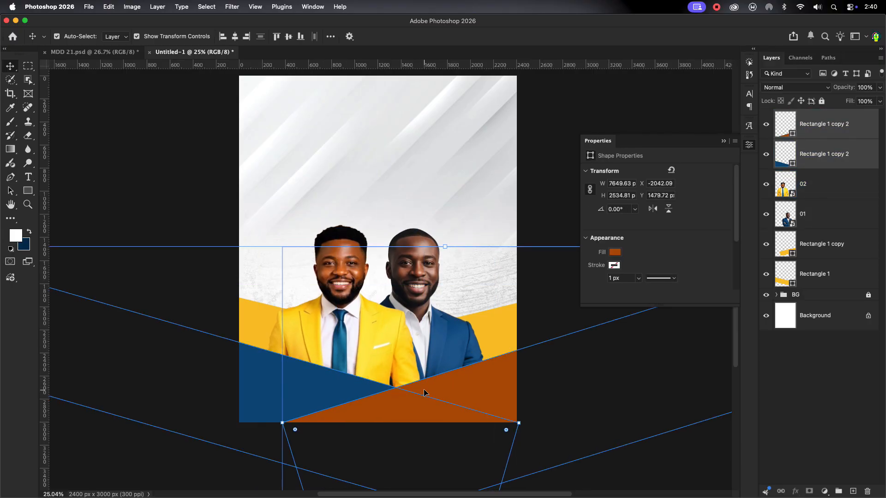
- Shift only the orange band slightly right and down so that it crosses the blue band further right
click(548, 218)
drag(460, 389, 474, 393)
click(547, 184)
scroll(534, 243, down, 2)
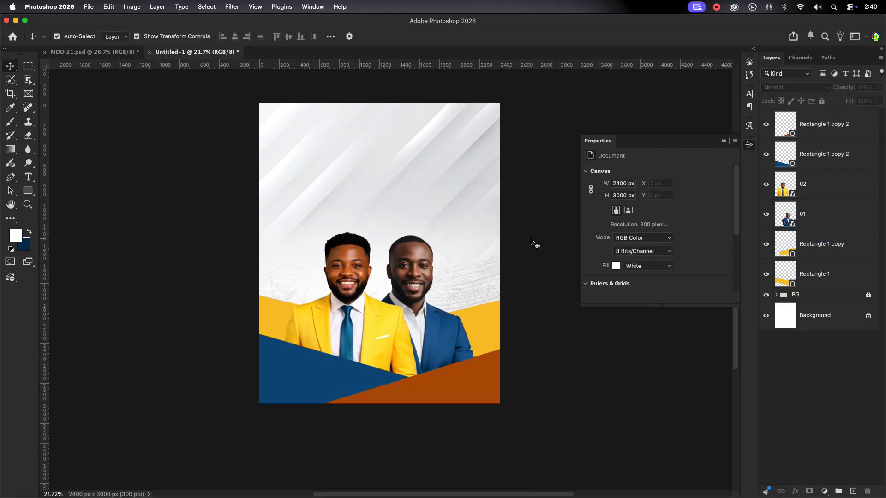
scroll(417, 247, up, 2)
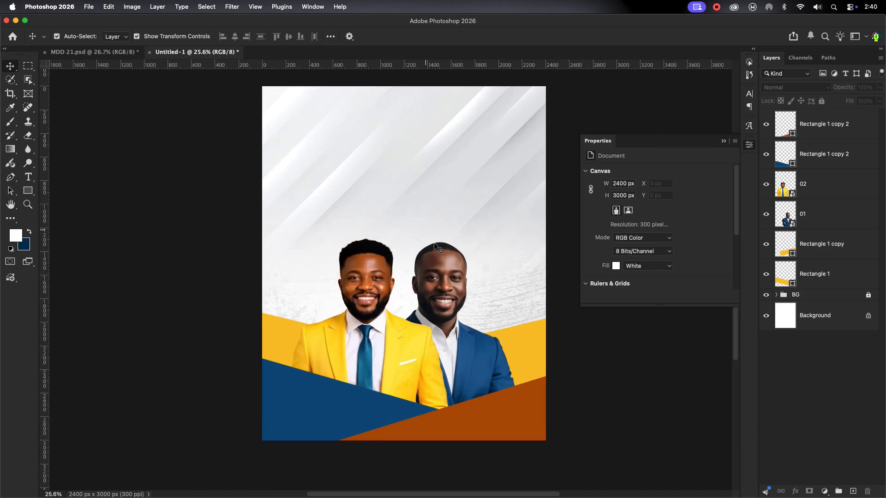
click(437, 251)
click(493, 276)
- Draw a rectangle of about 416 × 425 px and place it over the yellow jacket's left side, at about X 247 px, Y 2097 px
click(28, 191)
drag(319, 143, 369, 193)
key(v)
drag(336, 167, 327, 350)
- Adjust the new rectangle's corner radius so that its corners are only slightly rounded
drag(330, 342, 330, 344)
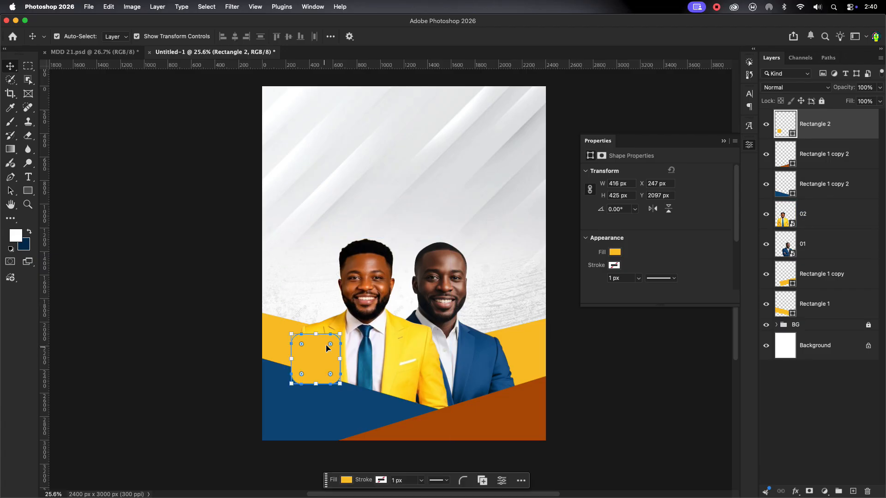
scroll(332, 340, up, 5)
drag(297, 458, 388, 365)
scroll(461, 355, down, 4)
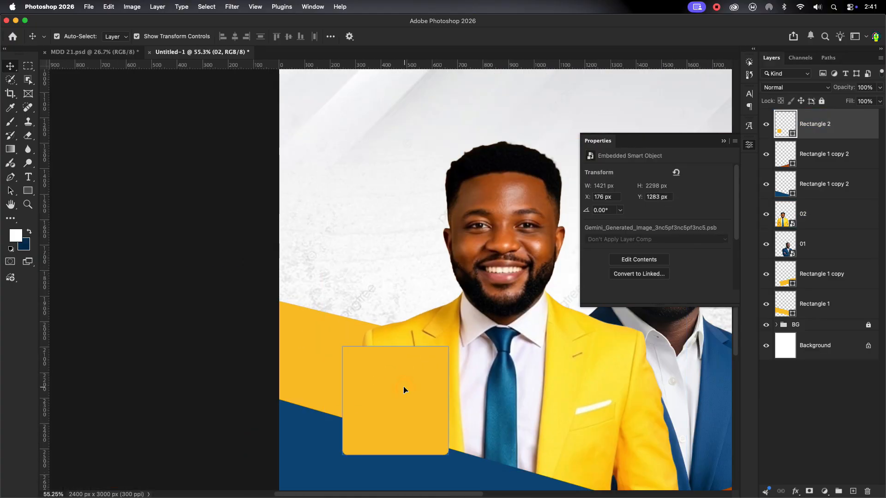
click(406, 390)
- Fill the small rounded rectangle with the dark orange sampled from the lower right band
scroll(287, 326, down, 3)
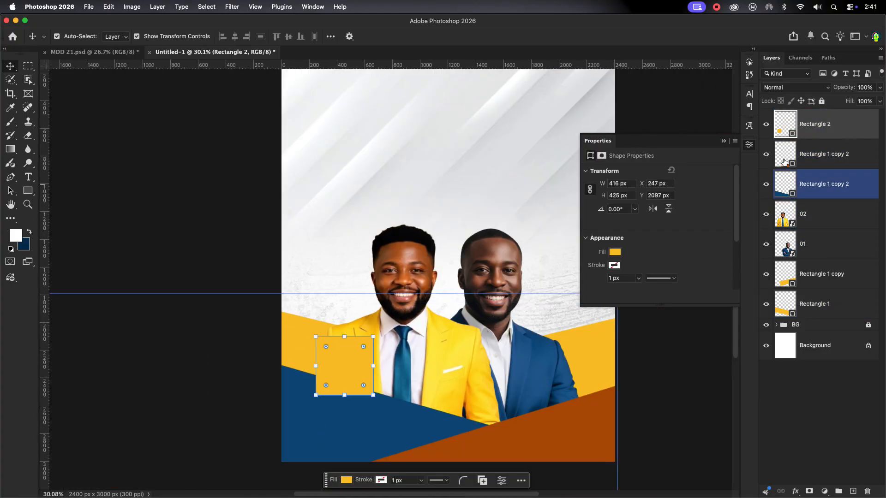
double_click(792, 134)
click(572, 423)
click(834, 229)
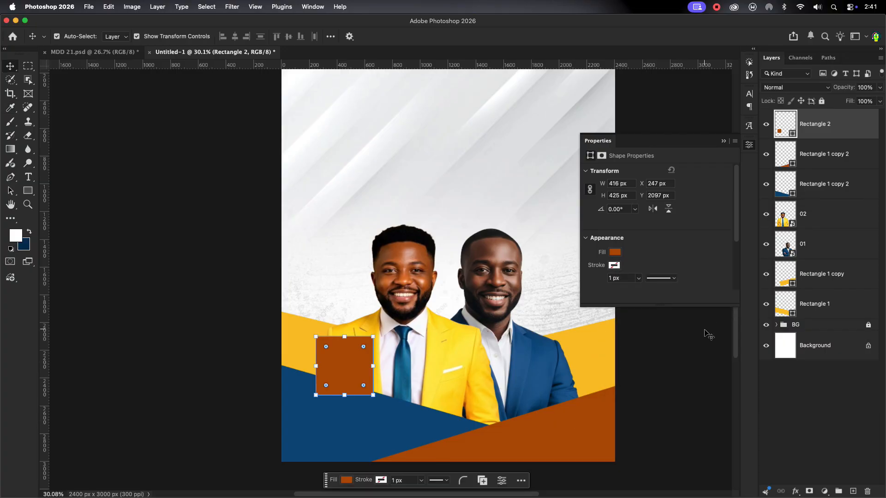
- Move the small rounded rectangle's layer beneath the blue and orange bands, directly above layer 02
click(518, 474)
click(338, 366)
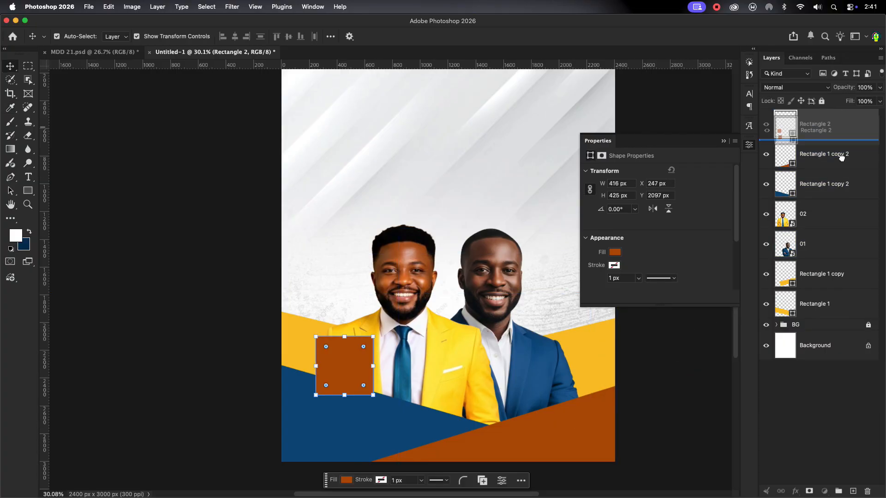
drag(841, 157, 839, 180)
click(220, 350)
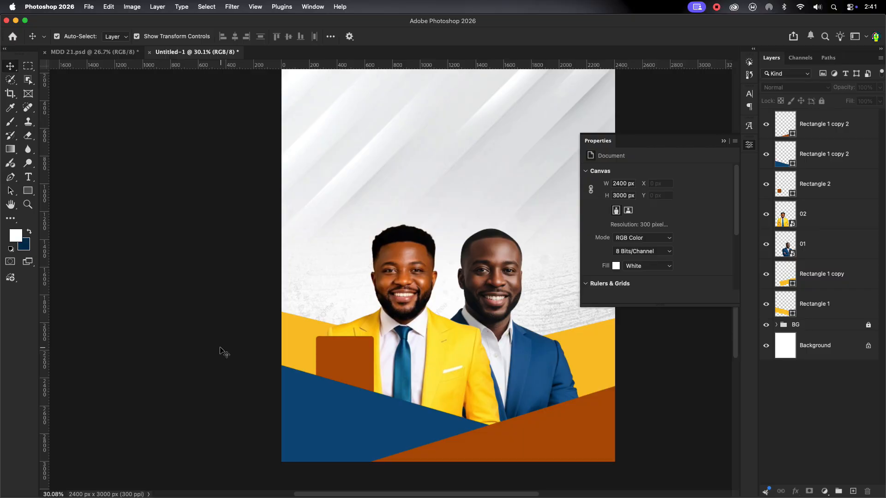
click(346, 368)
click(209, 352)
scroll(316, 337, down, 1)
click(391, 294)
click(252, 271)
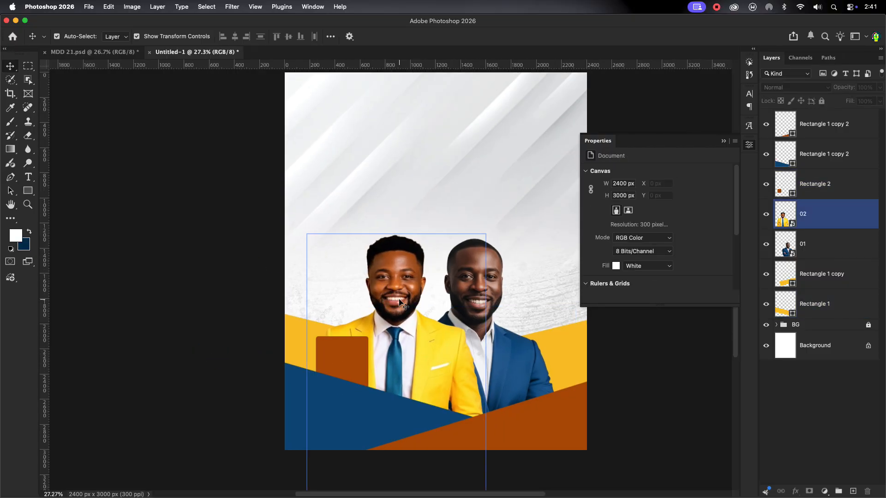
scroll(397, 301, down, 1)
drag(439, 186, 435, 192)
- Group all layers from Rectangle 1 up to the orange band's layer and name the group DESIGN
click(832, 307)
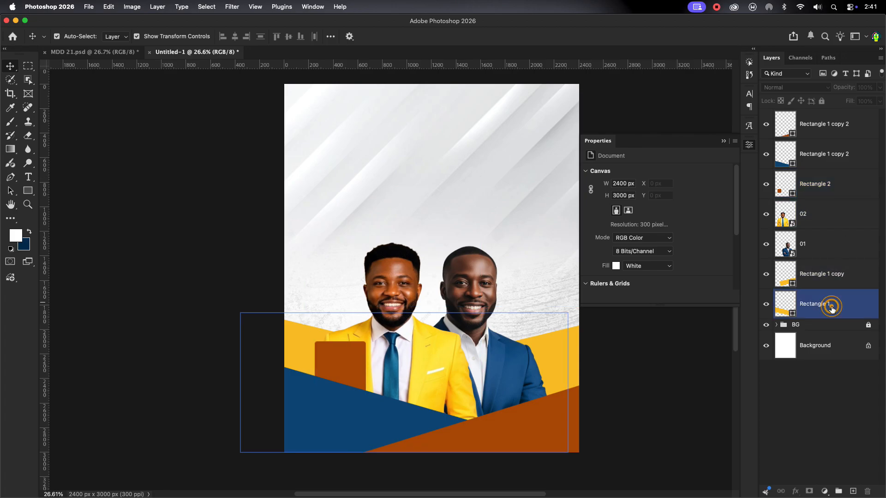
shift+click(834, 129)
click(838, 489)
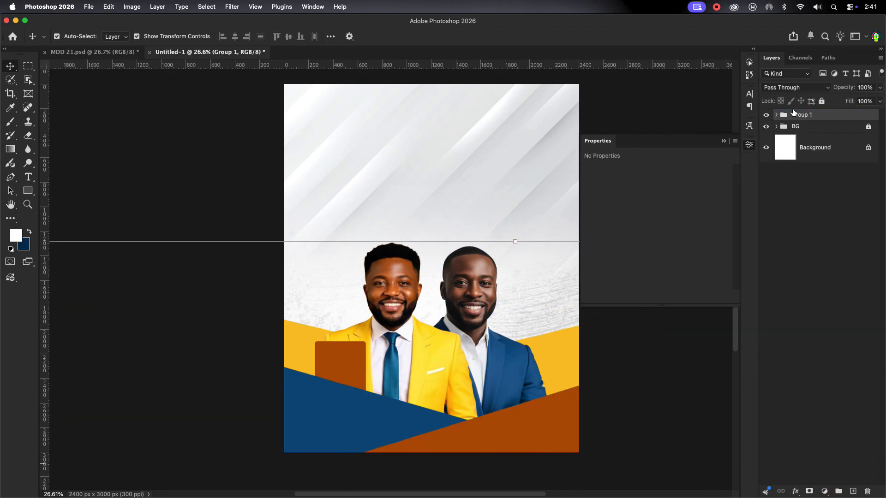
click(857, 131)
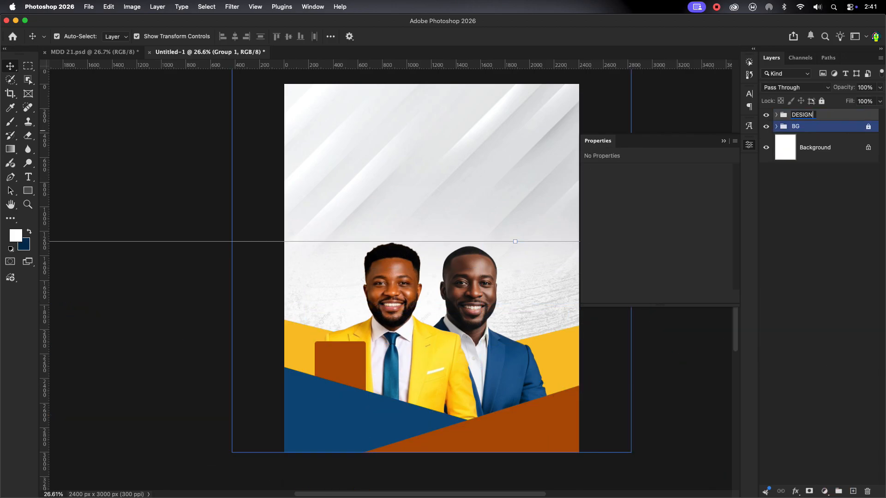
click(723, 141)
- Add the headline text EXTRAORDINARY in blue Tusker Grotesk 5700 Bold at 45.12 pt above the men
key(t)
click(396, 160)
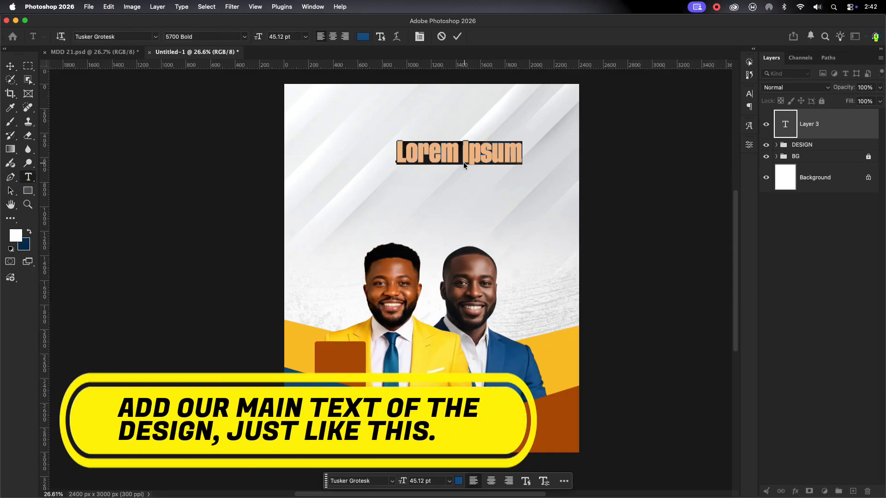
text(EXTRAORDINARY)
click(530, 122)
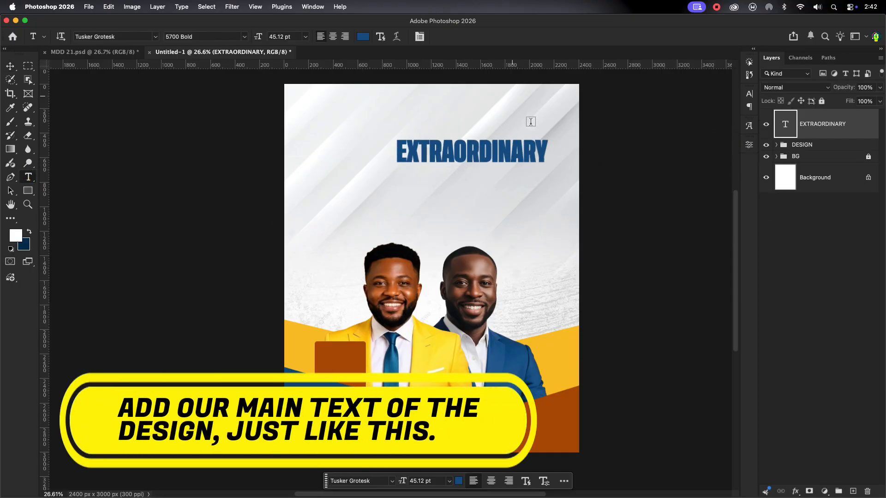
click(7, 64)
- Duplicate the EXTRAORDINARY text just below the original and change the copy's wording to FAVOUR
click(749, 94)
drag(472, 152, 542, 265)
double_click(447, 213)
text(F)
click(457, 37)
- Scale FAVOUR to about 314% and place it directly beneath EXTRAORDINARY, at about X 1233 px, Y 1201 px
key(super+t)
drag(524, 208, 498, 200)
drag(517, 260, 555, 276)
drag(538, 210, 531, 209)
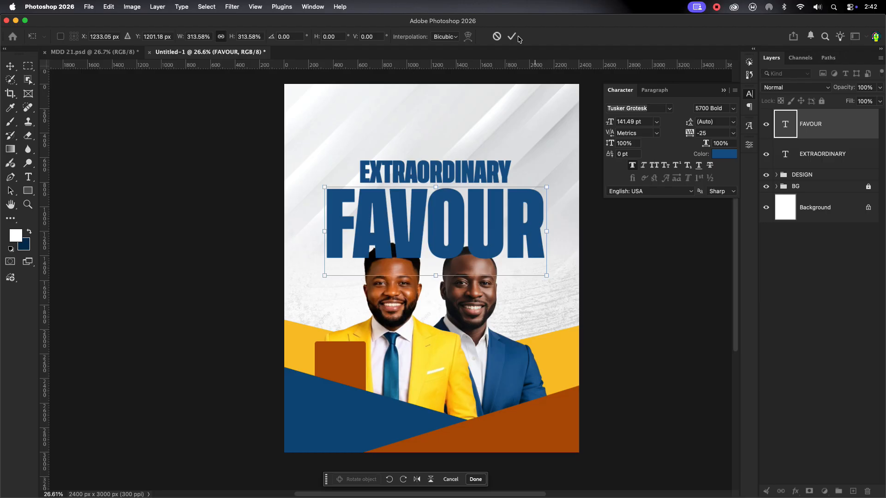
click(512, 37)
key(super+t)
click(511, 36)
- Enlarge EXTRAORDINARY proportionally until it is about as wide as FAVOUR
click(485, 171)
key(super+t)
drag(511, 174, 548, 171)
drag(510, 177, 559, 172)
click(511, 37)
- Centre both headline lines horizontally on the flyer and move their layers beneath the DESIGN group
drag(556, 141, 465, 178)
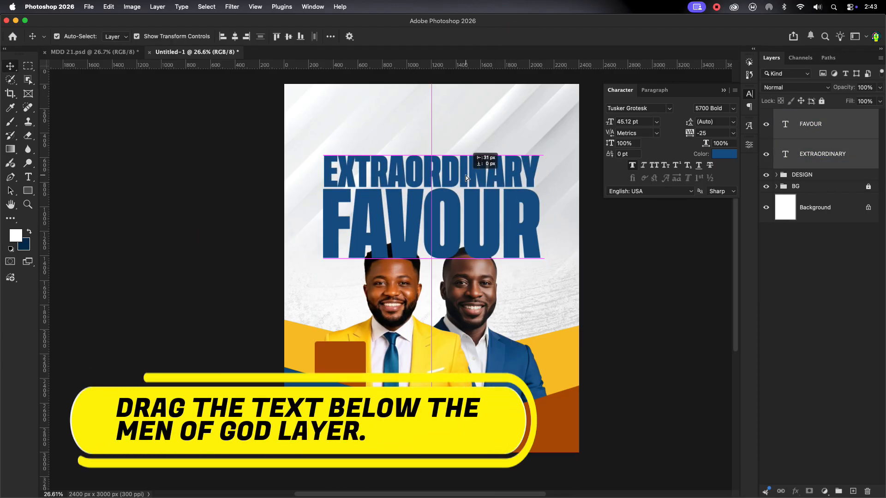
drag(822, 154, 816, 184)
click(617, 255)
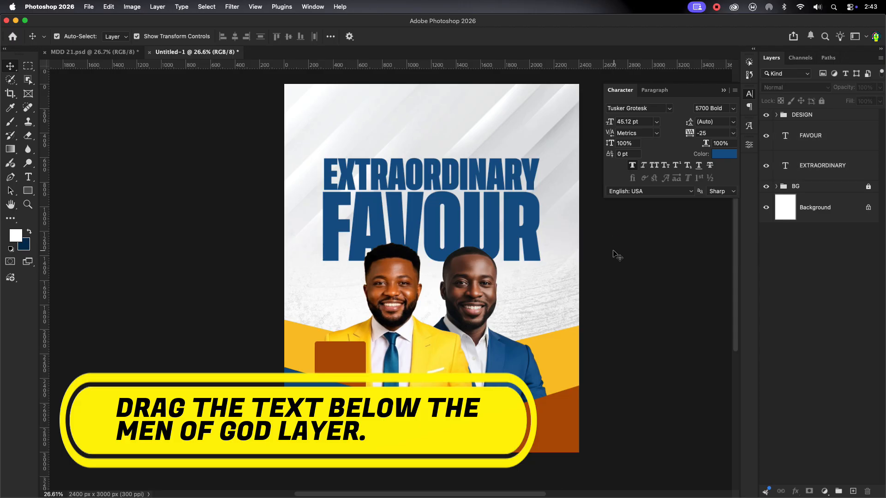
- Scale the EXTRAORDINARY and FAVOUR text together to 104.18% around the flyer's centre line
scroll(609, 259, down, 2)
click(823, 165)
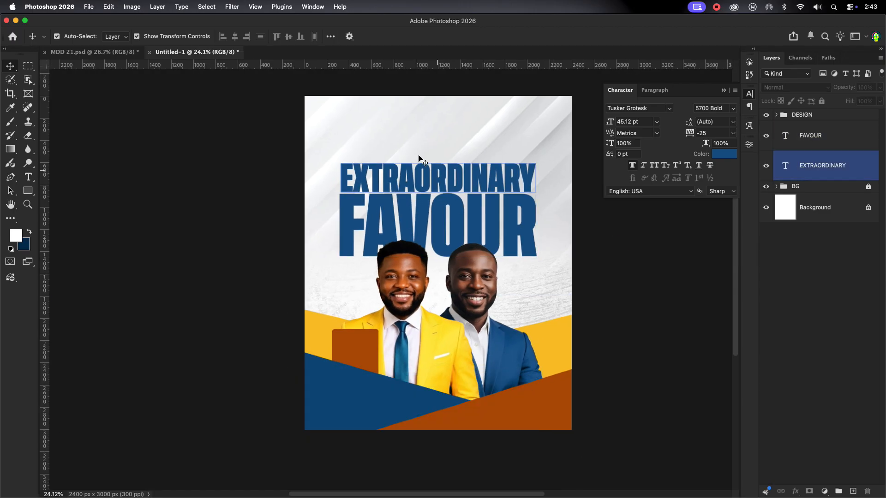
shift+click(810, 135)
drag(536, 210, 541, 209)
click(512, 36)
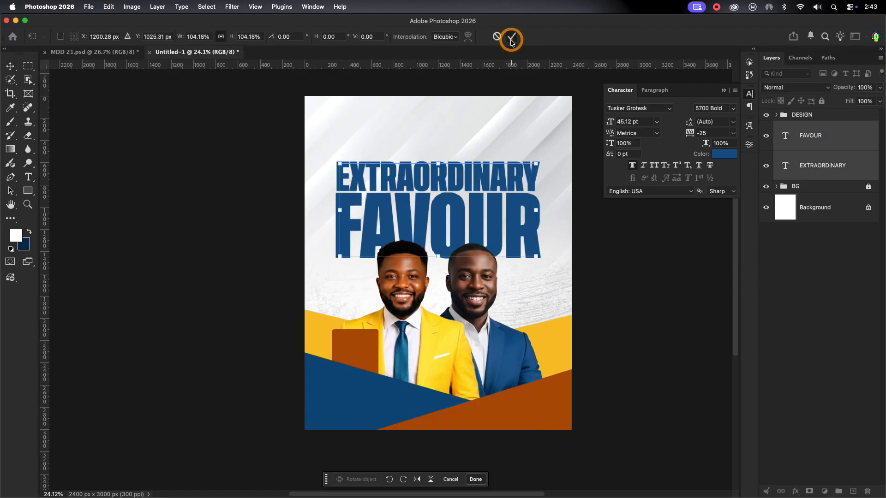
click(613, 267)
- Examine the small rounded rectangle over the yellow jacket up close and the overall flyer layout
scroll(613, 267, up, 2)
scroll(480, 302, down, 1)
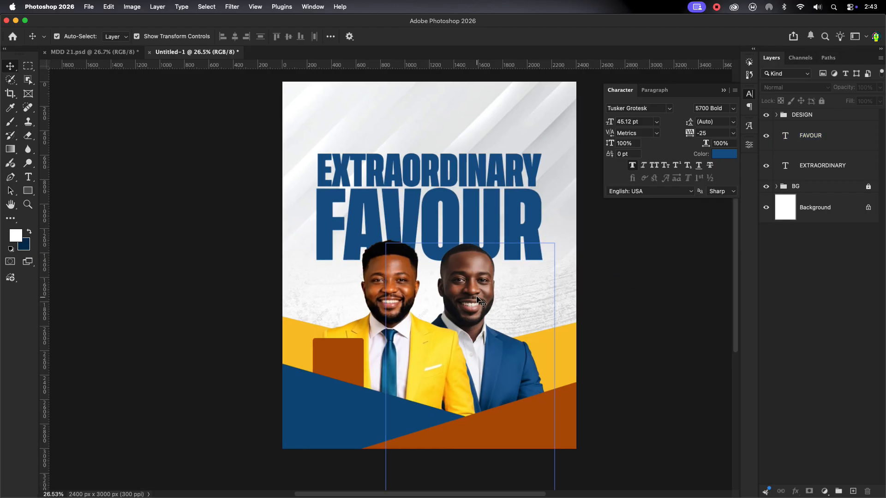
scroll(372, 365, up, 8)
click(356, 344)
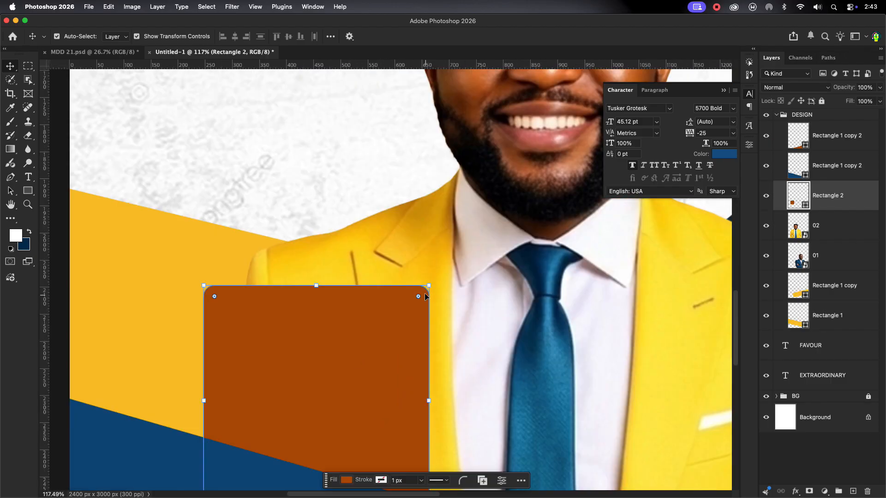
click(340, 253)
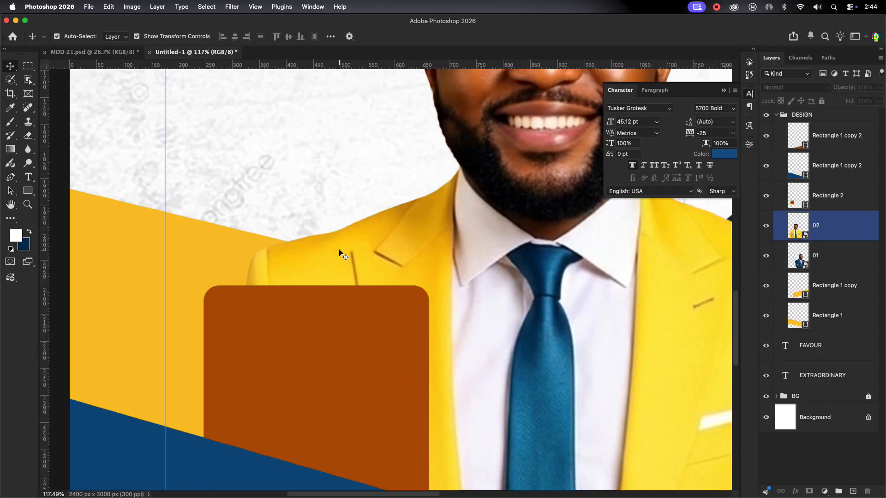
scroll(340, 254, down, 4)
scroll(341, 254, down, 4)
click(537, 279)
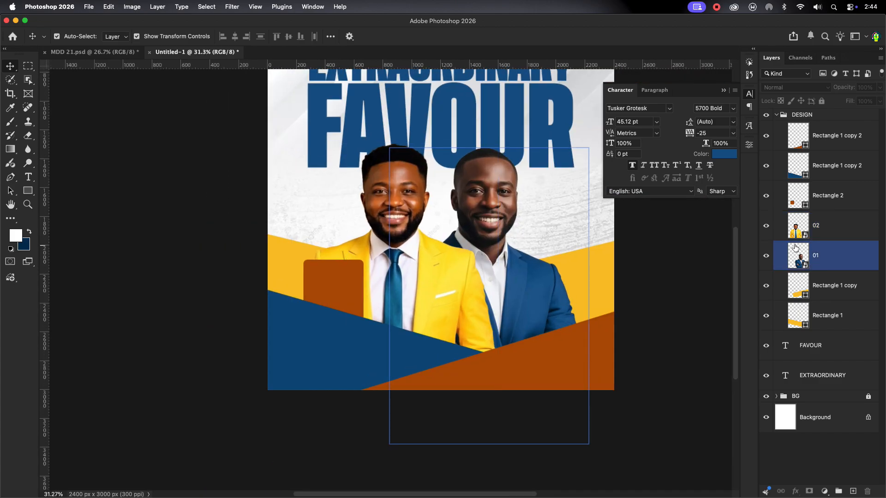
scroll(537, 279, down, 4)
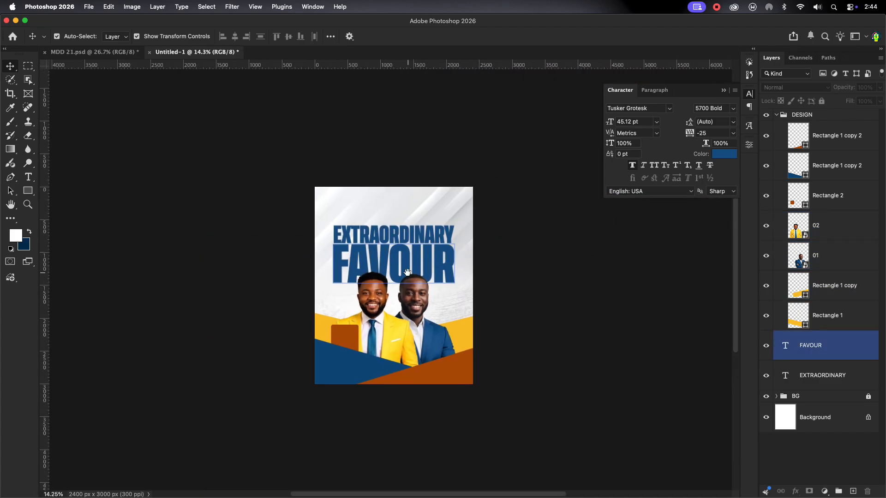
scroll(412, 277, up, 4)
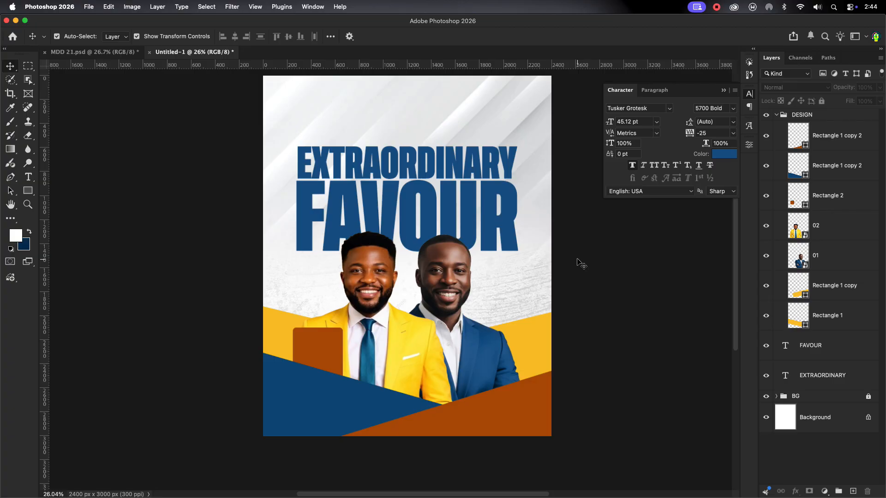
- Unlock and expand the BG group and add a new empty layer above Layer 2
click(854, 397)
click(777, 396)
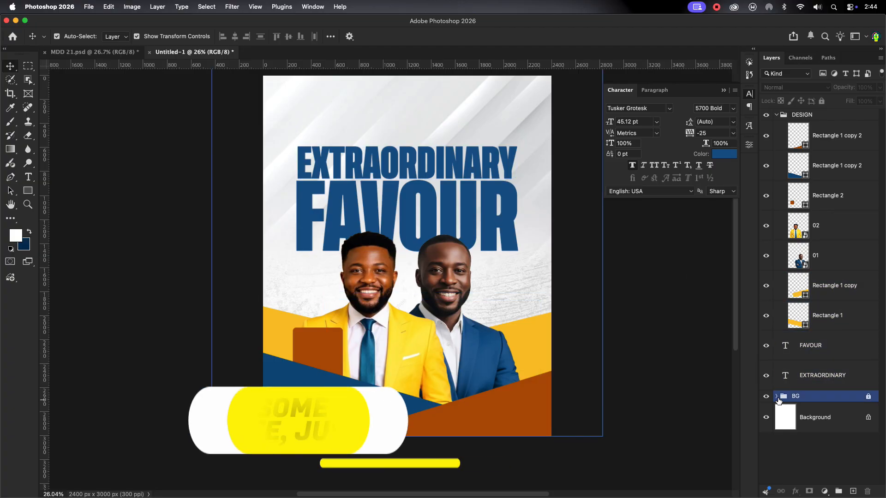
click(868, 396)
click(844, 418)
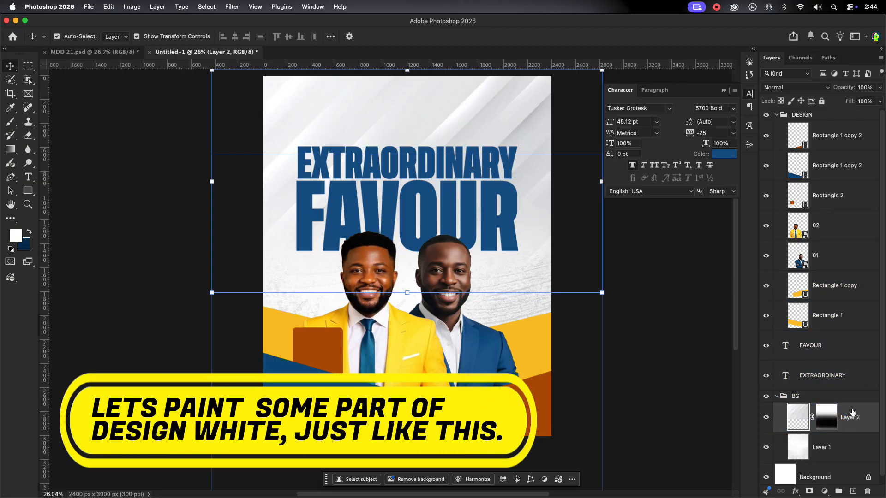
click(852, 491)
- Paint the background around the men and headline white on the new layer with a 1600 px brush at 16% flow
click(24, 237)
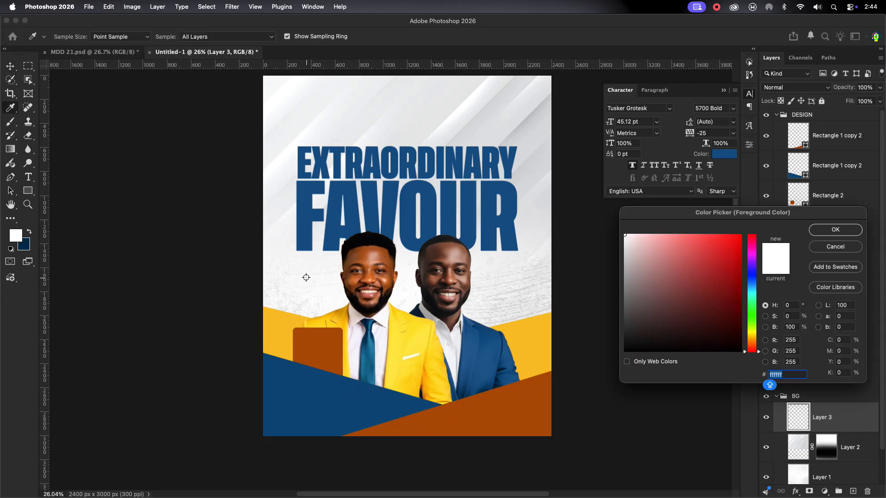
click(834, 230)
click(11, 121)
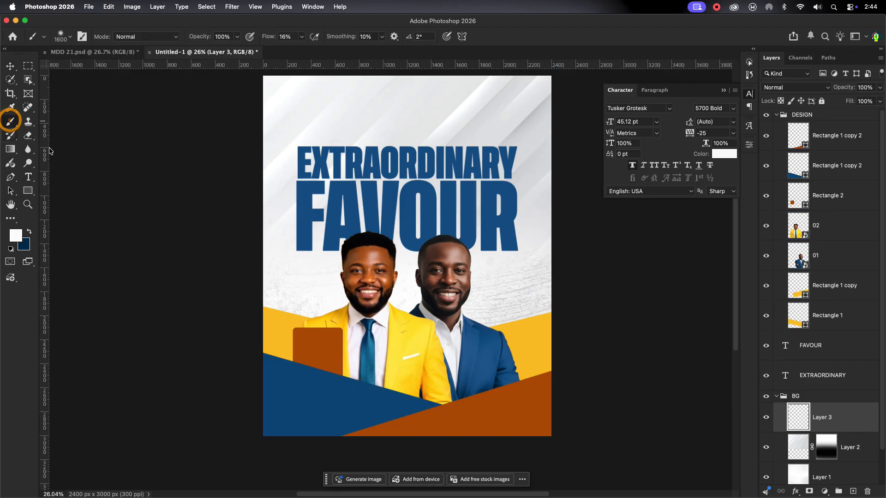
mouse_move(297, 316)
mouse_down()
mouse_move(310, 322)
mouse_move(434, 299)
mouse_move(524, 227)
mouse_move(550, 275)
mouse_move(515, 185)
mouse_up()
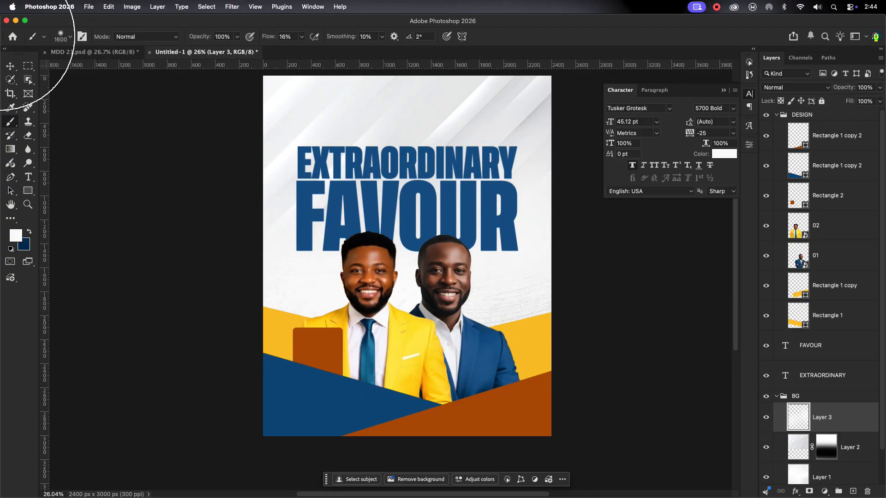
- Collapse the BG group and lock it
click(776, 396)
click(9, 66)
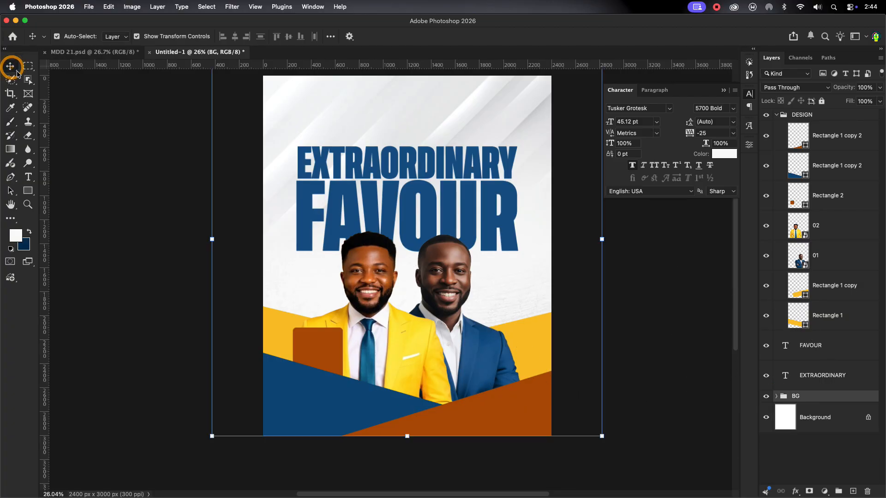
click(825, 396)
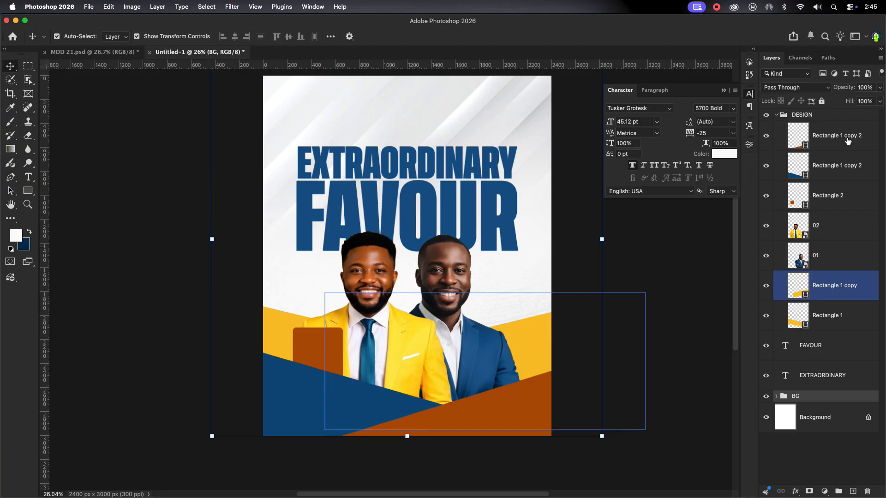
click(821, 101)
click(625, 280)
scroll(481, 268, down, 1)
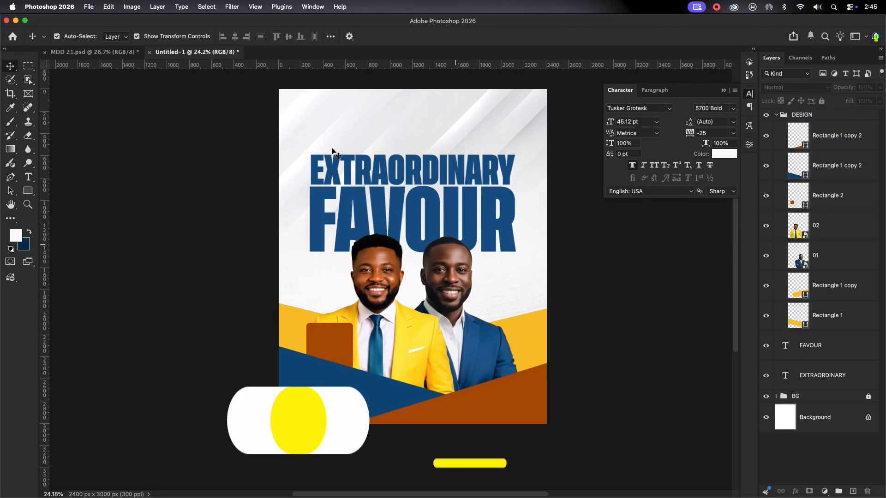
- Copy the LOGO layer from MDD 21.psd into the flyer, scale it to 31.19% and place it above the headline
click(112, 52)
drag(405, 158, 344, 113)
key(ctrl+t)
mouse_move(399, 118)
mouse_down()
mouse_move(342, 108)
mouse_move(393, 115)
mouse_up()
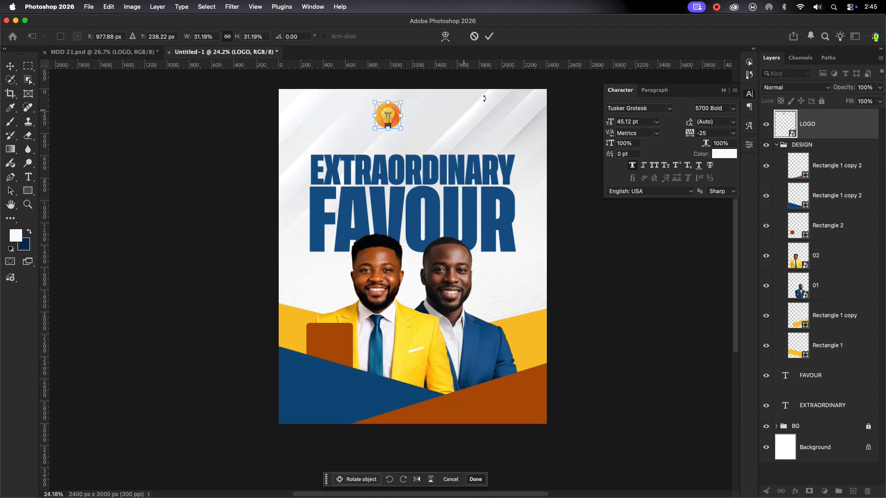
click(492, 37)
click(484, 120)
drag(429, 140, 430, 175)
click(473, 155)
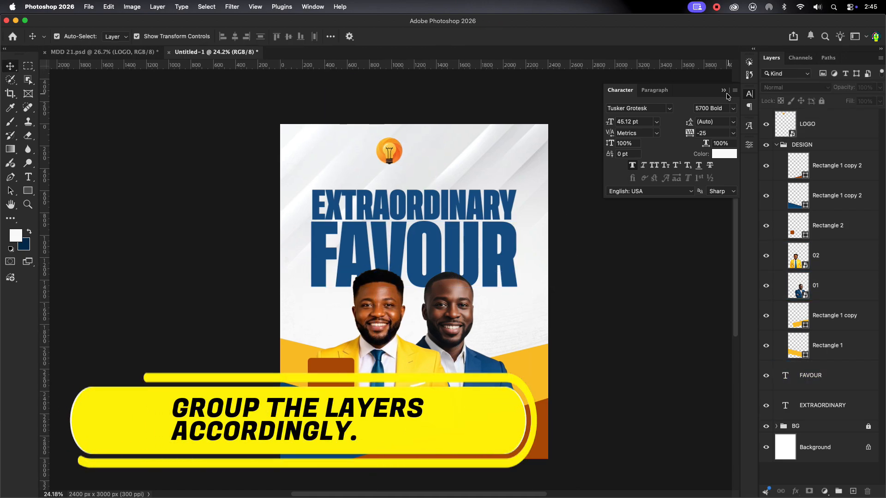
click(466, 362)
drag(425, 371, 429, 316)
click(369, 376)
- Move the LOGO layer into the DESIGN group and collapse the group
click(784, 145)
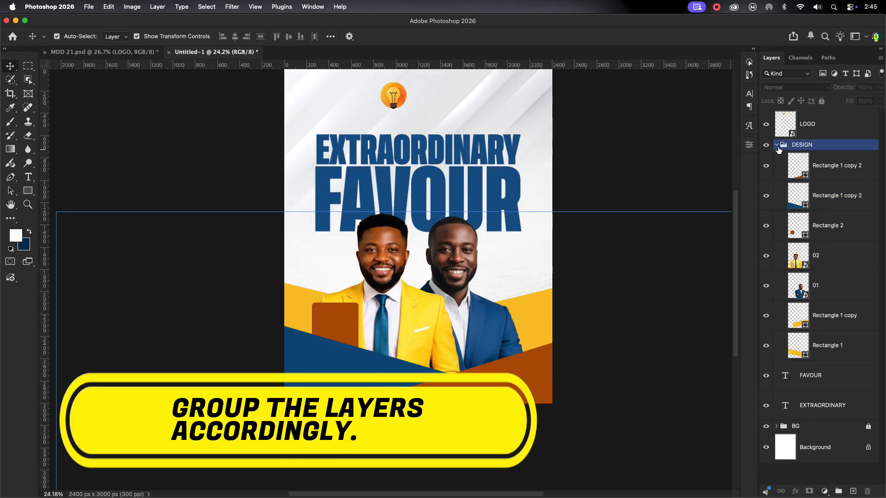
click(776, 145)
click(776, 145)
drag(812, 124, 816, 153)
click(776, 115)
- Group the FAVOUR and EXTRAORDINARY layers as MAIN TEXT, and lock that group and the DESIGN group
click(810, 136)
shift+click(816, 167)
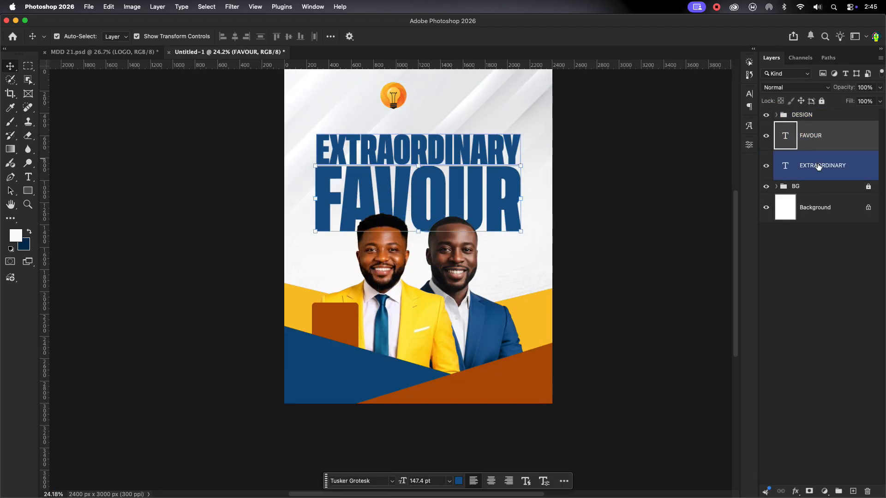
click(838, 491)
double_click(796, 129)
text(MAIN TE)
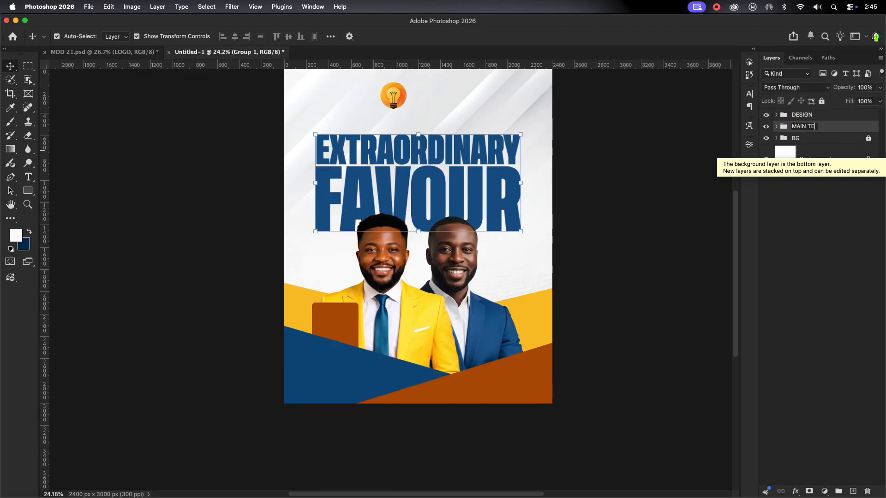
text(XT)
click(826, 116)
click(821, 101)
- Unlock and expand the BG group to check Layer 3, and collapse and lock the group again
click(868, 138)
click(776, 138)
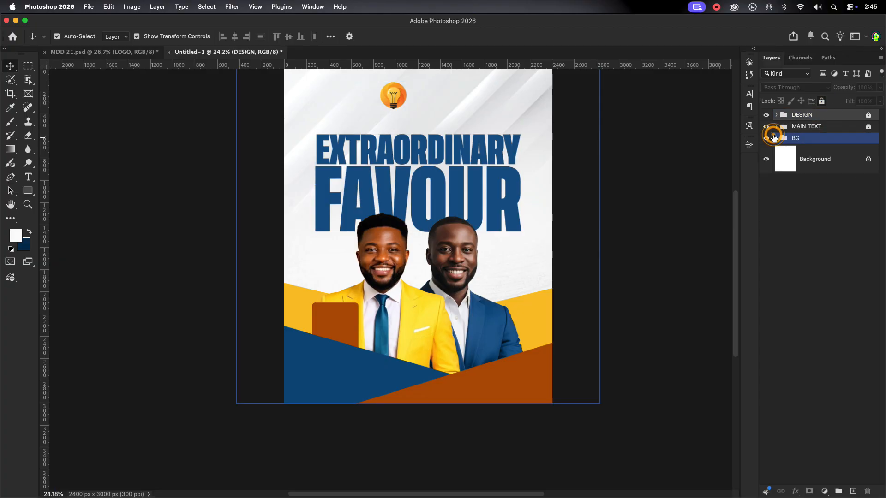
click(826, 159)
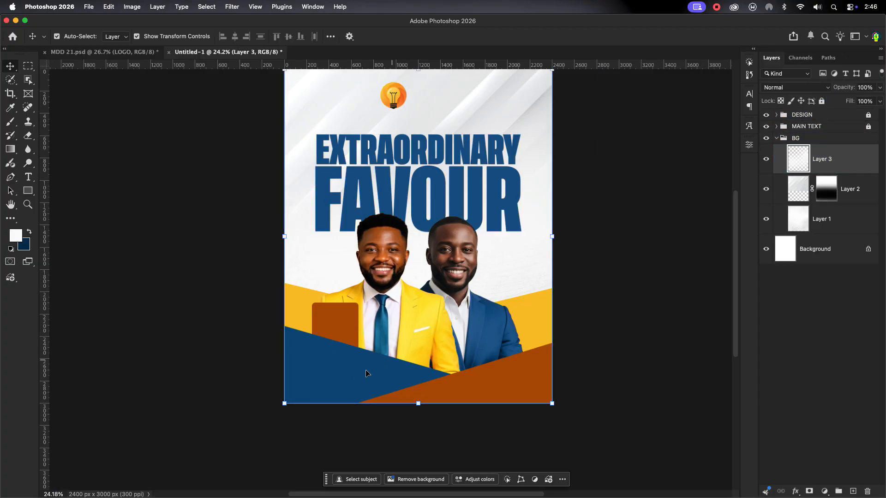
click(776, 139)
key(super+/)
- Unlock and expand the DESIGN group and add a new empty layer clipped to the blue band's shape
click(787, 116)
key(super+/)
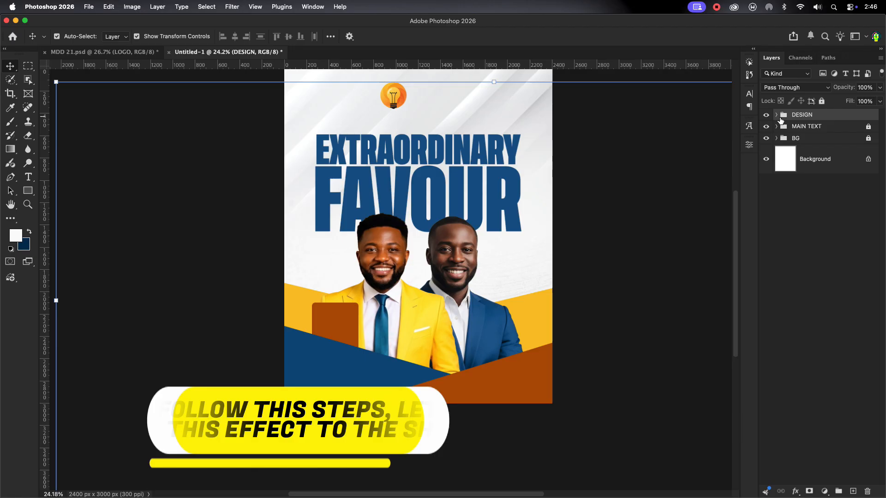
click(777, 115)
click(361, 360)
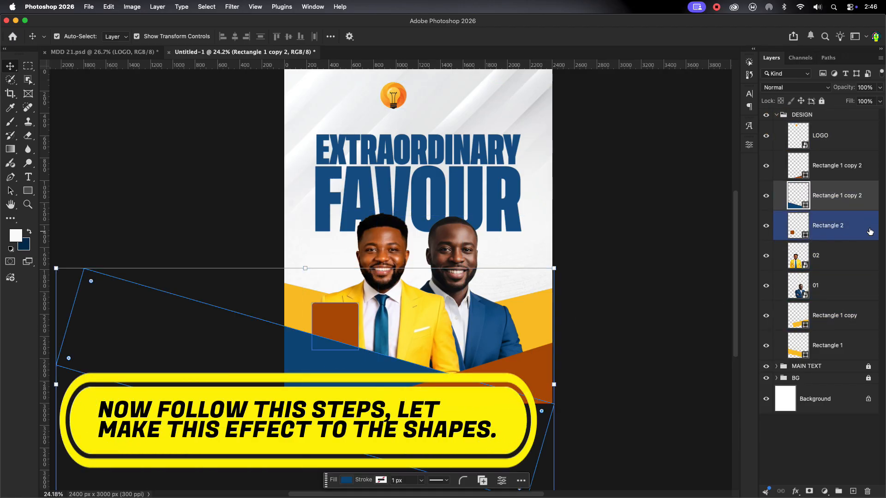
click(853, 491)
alt+click(831, 211)
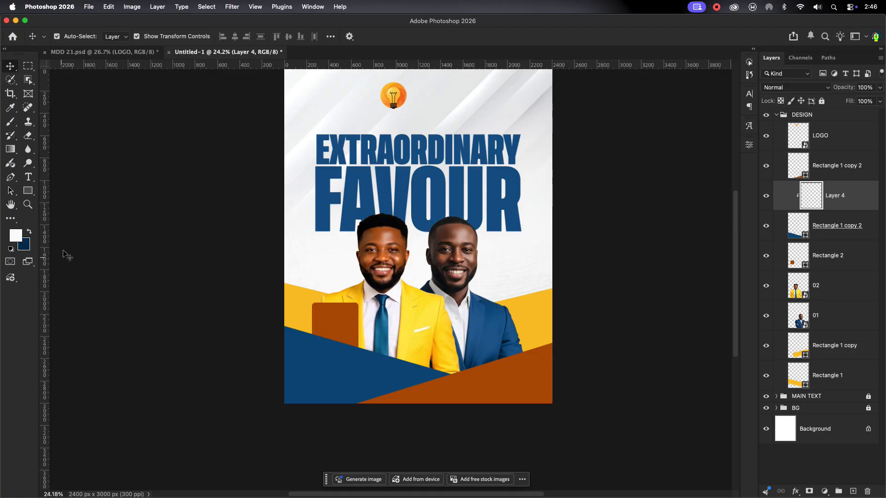
- Set the foreground colour to dark navy 062e4f and reduce the Brush tool's size to 125 px
click(16, 236)
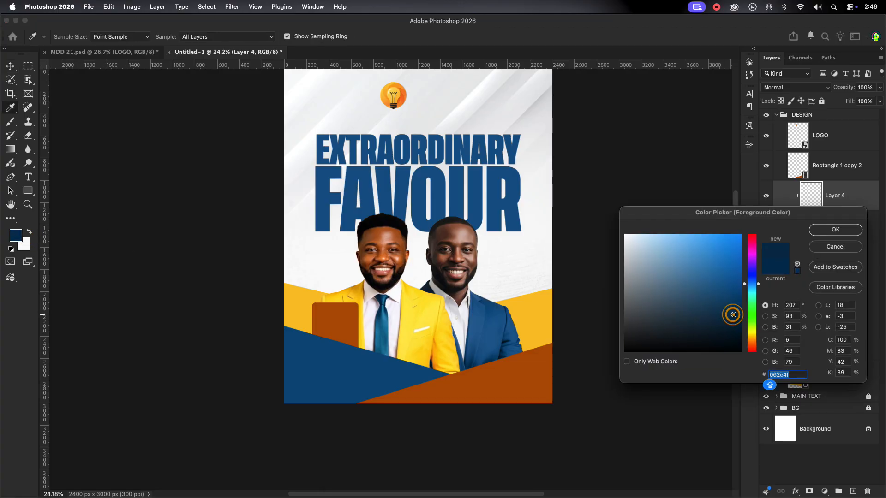
click(824, 236)
click(357, 360)
scroll(358, 360, up, 5)
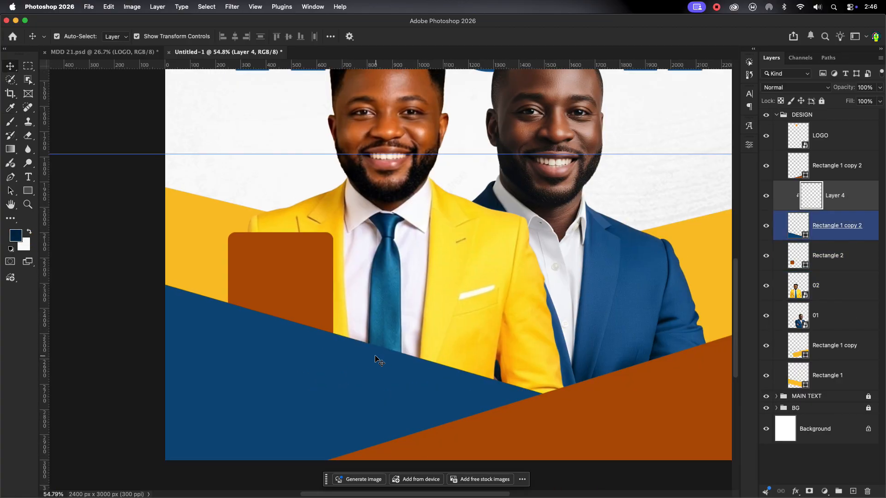
key(b)
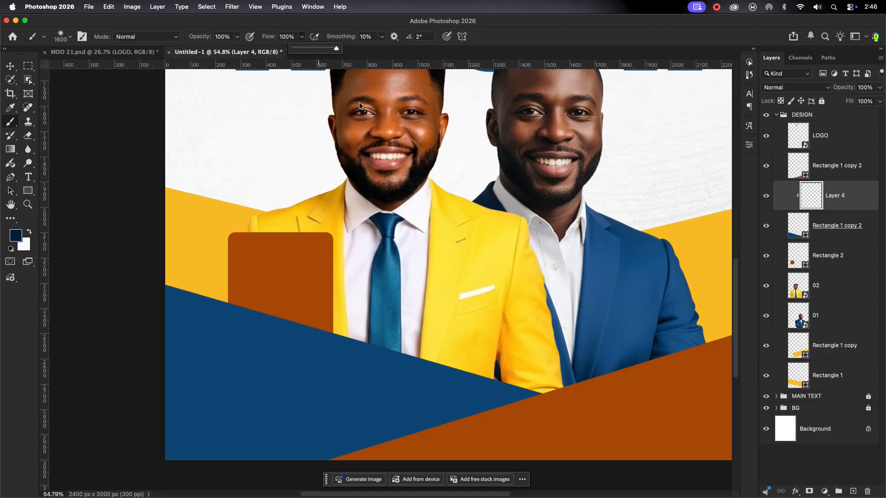
click(356, 208)
key(bracketleft)
key(bracketleft)
key(bracketleft)
key(bracketleft)
key(bracketleft)
key(bracketleft)
key(bracketleft)
key(bracketleft)
key(bracketleft)
key(bracketleft)
key(bracketleft)
key(bracketleft)
key(bracketleft)
key(bracketleft)
key(bracketleft)
key(bracketleft)
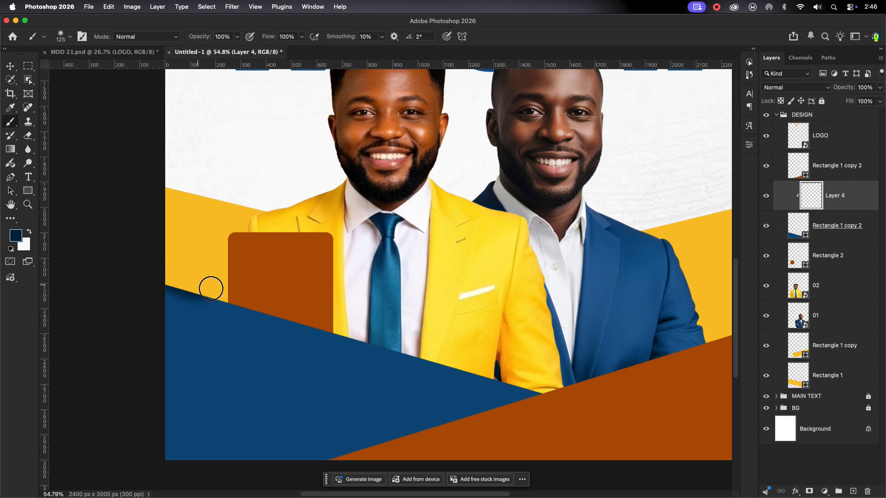
- Try painting a dark navy shade along the blue band's upper edge on Layer 4, and undo it
drag(501, 363, 560, 389)
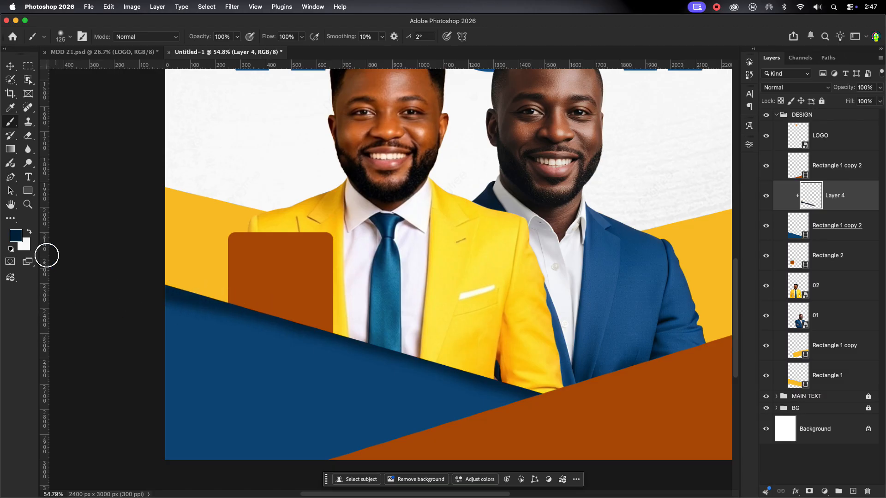
drag(236, 321, 159, 297)
key(super+z)
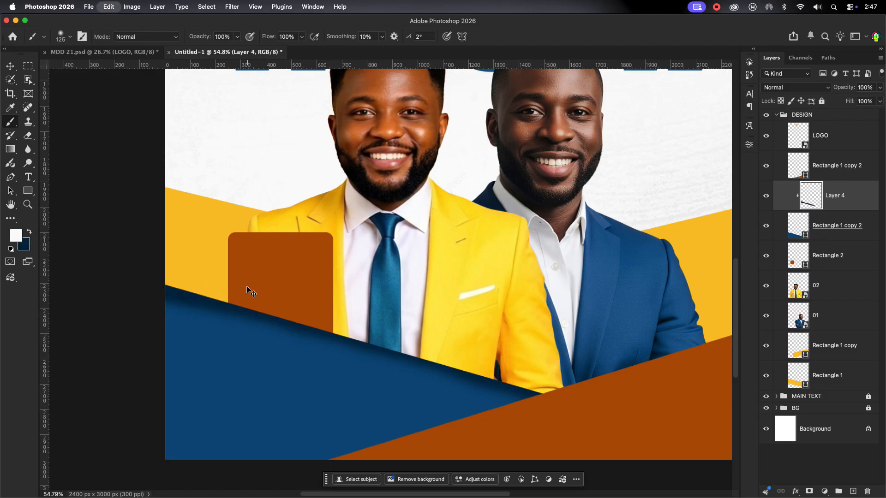
- Paint a white highlight along the blue band's upper edge on Layer 4 and set the layer's blend mode to Soft Light
click(16, 237)
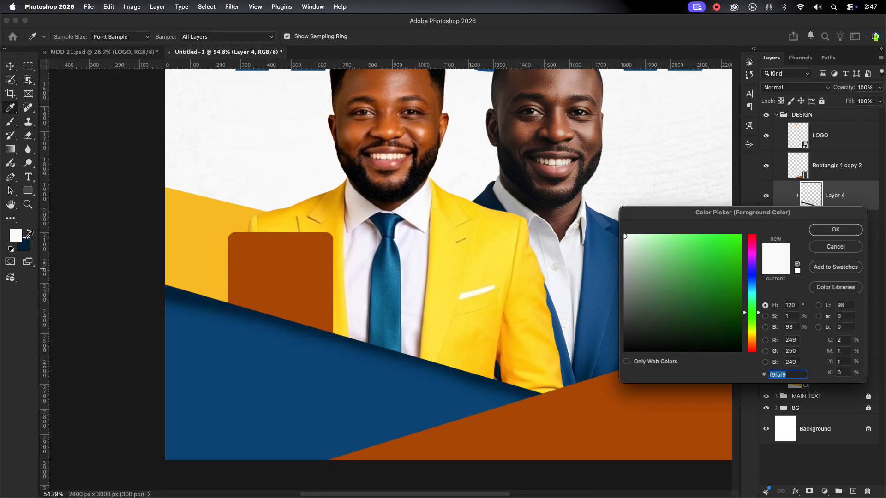
click(850, 234)
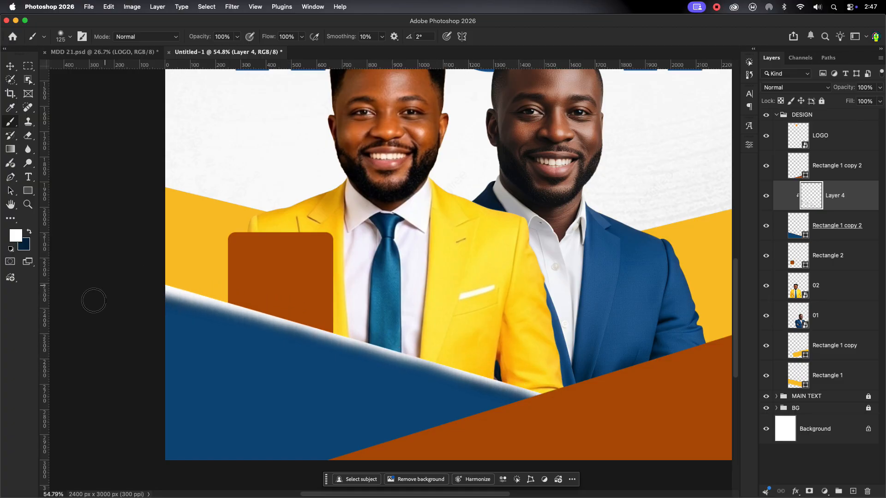
scroll(391, 367, down, 1)
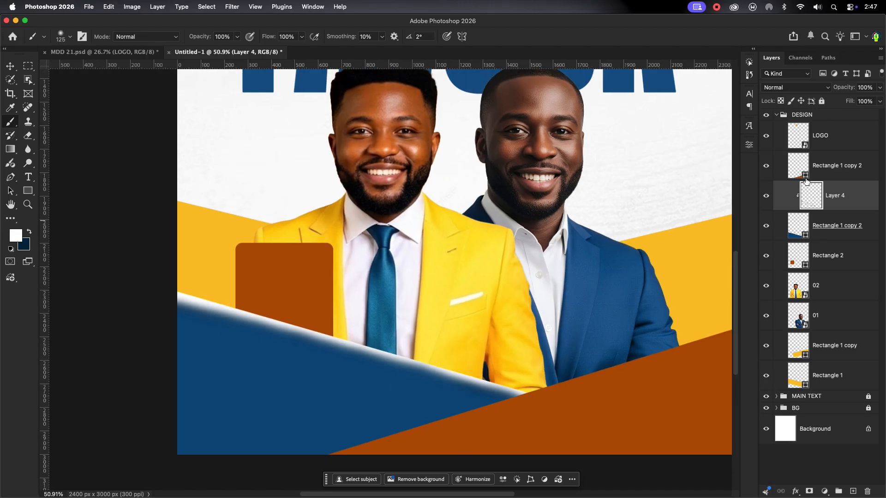
click(800, 88)
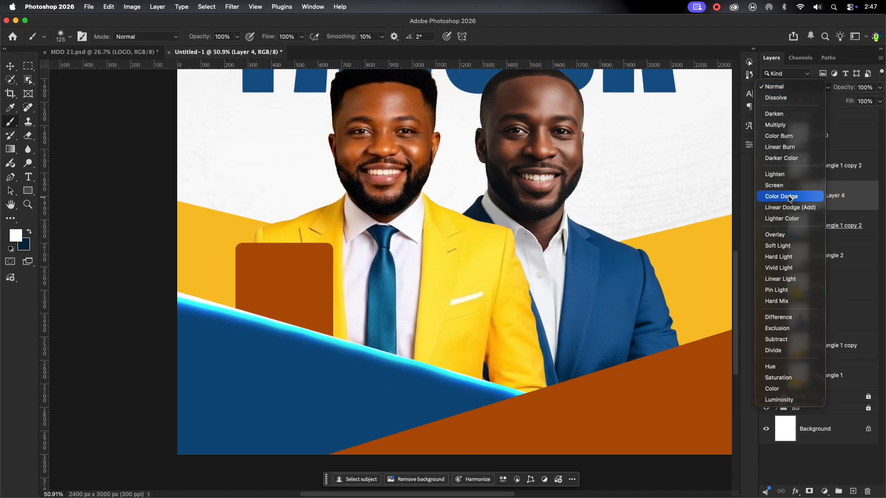
click(791, 244)
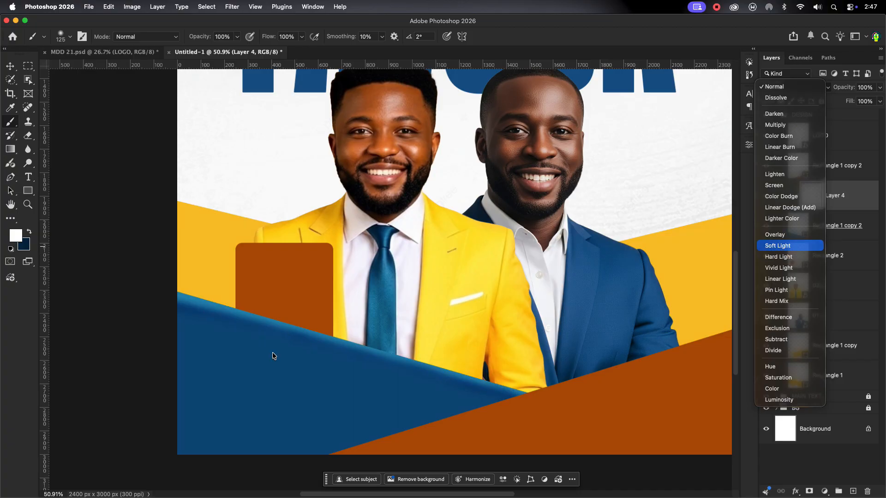
- Examine the highlight on the blue band and the lower part of the flyer
click(12, 68)
click(171, 239)
key(super+0)
click(405, 302)
scroll(408, 302, up, 5)
click(308, 304)
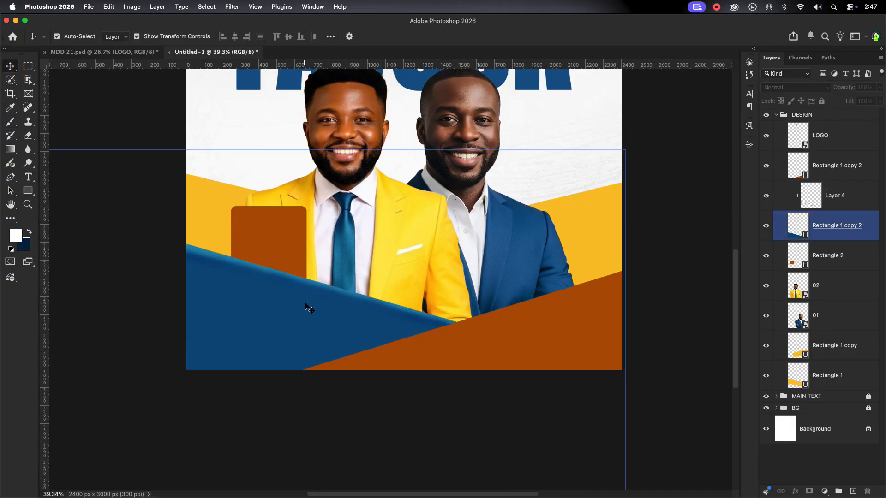
scroll(308, 303, up, 5)
scroll(307, 301, down, 1)
scroll(307, 302, down, 2)
click(442, 279)
scroll(443, 276, down, 3)
click(143, 310)
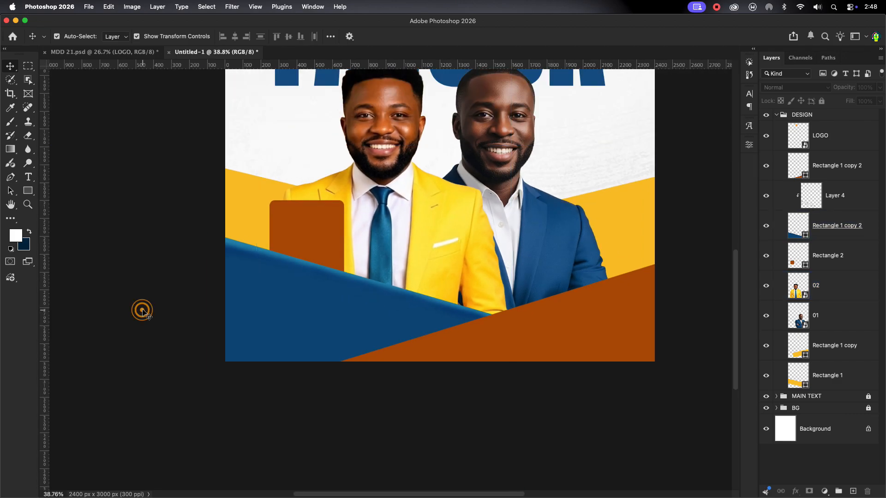
click(416, 282)
click(677, 272)
- Collapse the DESIGN group and lock it
scroll(453, 259, up, 5)
click(783, 126)
click(784, 115)
click(777, 114)
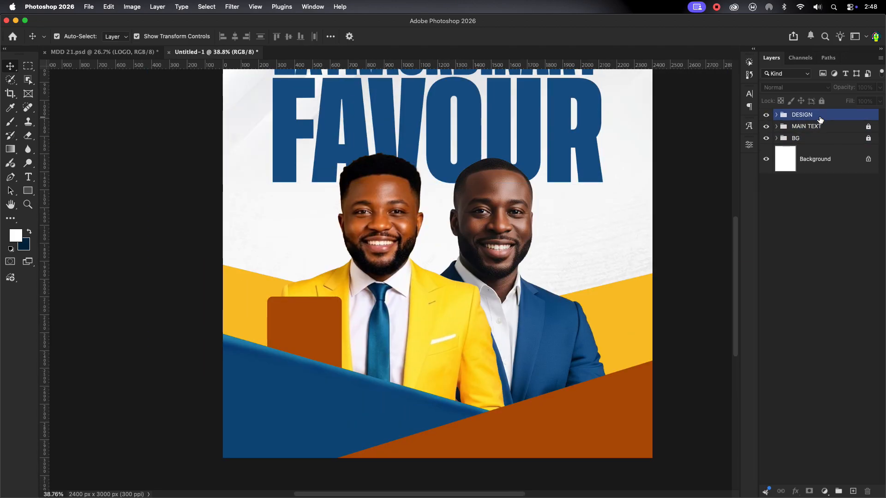
click(823, 115)
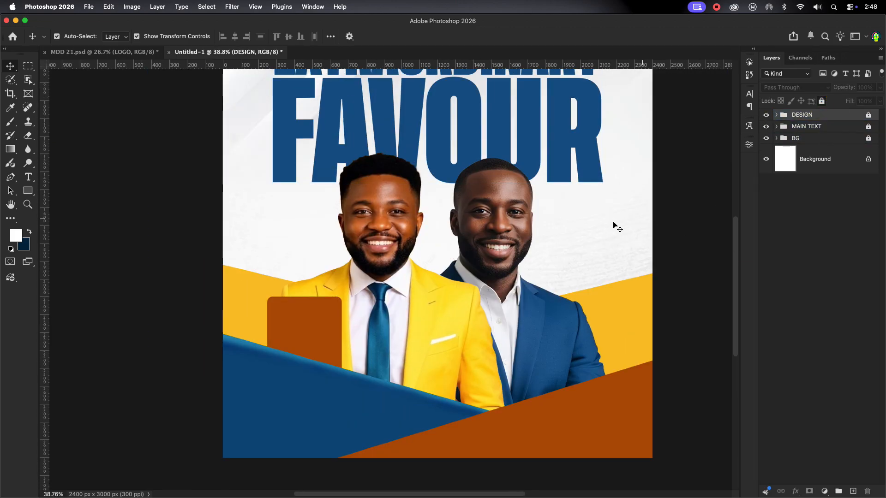
- Add the church name beside the logo as three lines of text: THE LIGHT OF GOD / INTERNATIONAL / CHURCH OF MISSION
scroll(613, 226, down, 5)
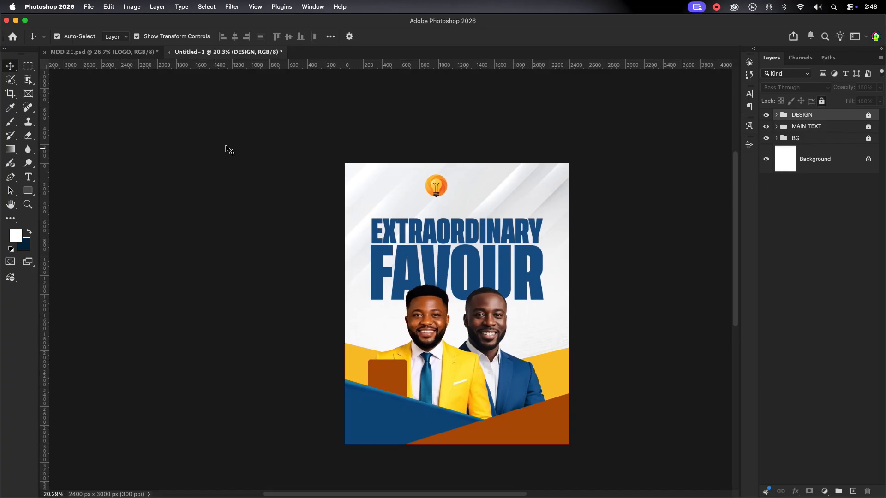
scroll(503, 220, up, 4)
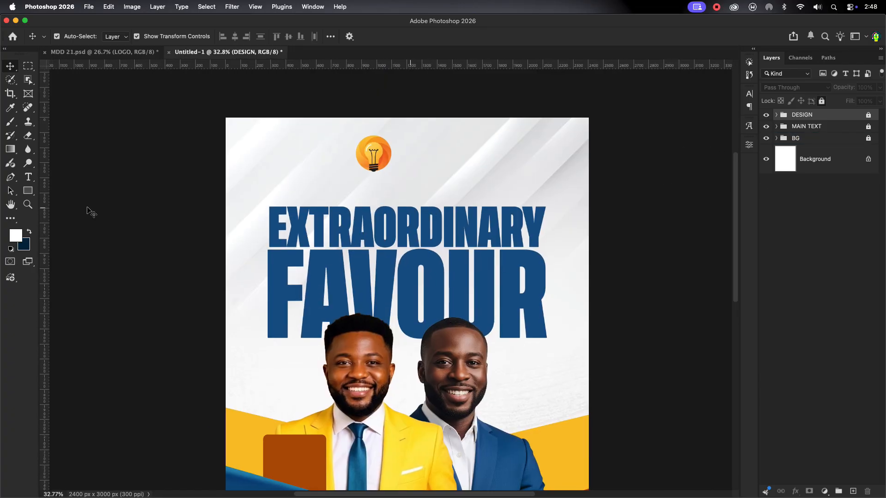
key(t)
click(440, 153)
text(THE)
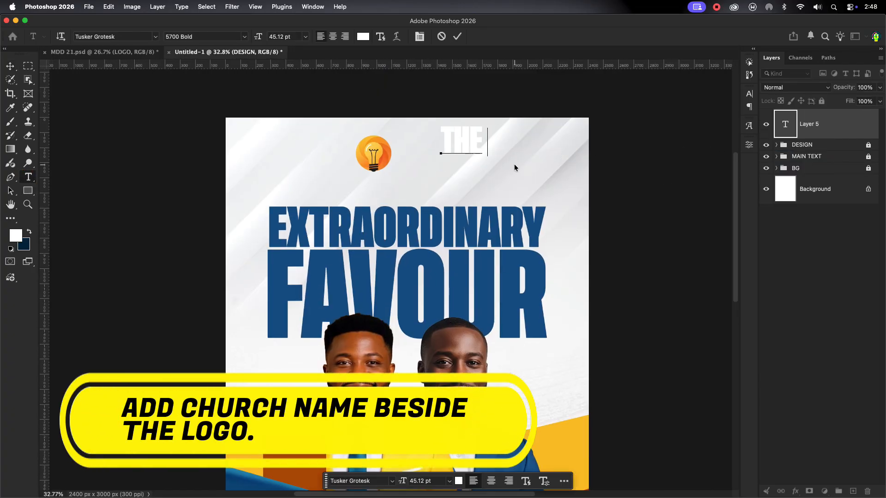
text( LIGHT OF)
key(Return)
text(INTERNATIONAL)
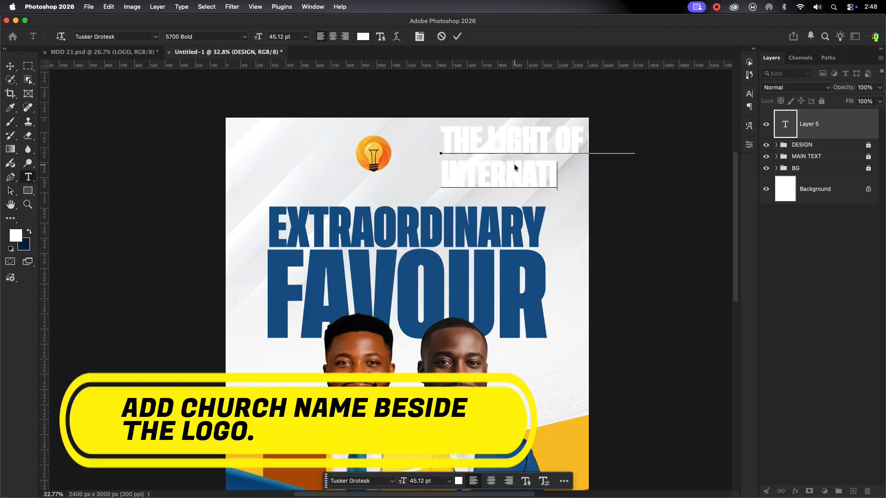
key(Return)
text(CHURCH OF M)
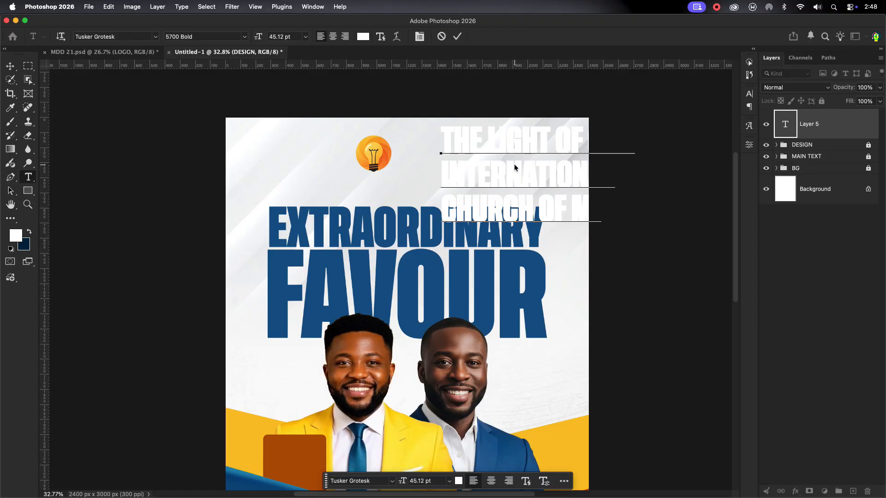
text(ISSION)
key(Escape)
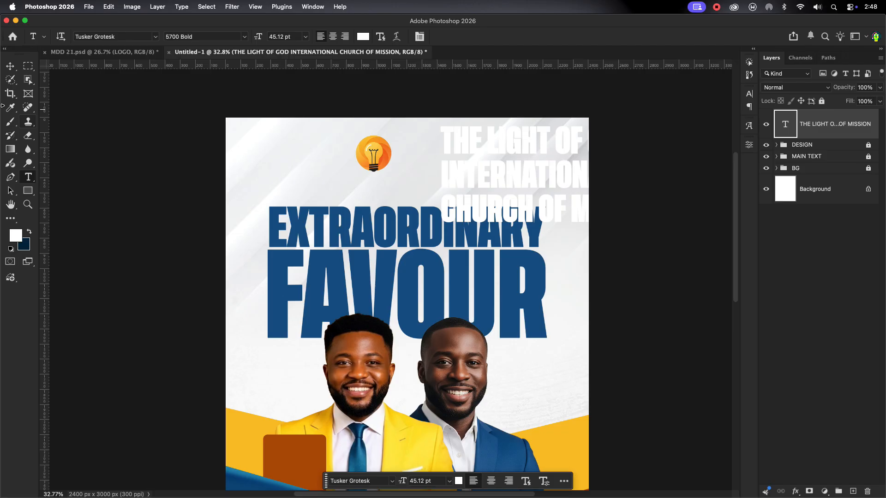
- Scale the church name text to about 57% and place it beside the logo above the headline
key(v)
click(669, 222)
drag(658, 209, 450, 154)
drag(395, 131, 488, 176)
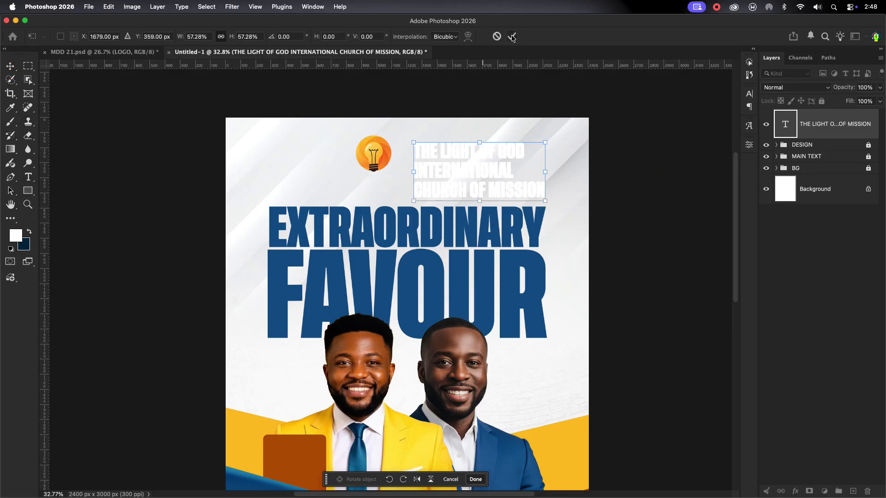
click(511, 35)
- Change the church name text's colour to near-black
click(749, 95)
click(724, 154)
click(506, 286)
mouse_move(729, 305)
mouse_down()
mouse_move(741, 322)
mouse_move(741, 308)
mouse_up()
scroll(373, 163, up, 8)
key(Escape)
key(super+0)
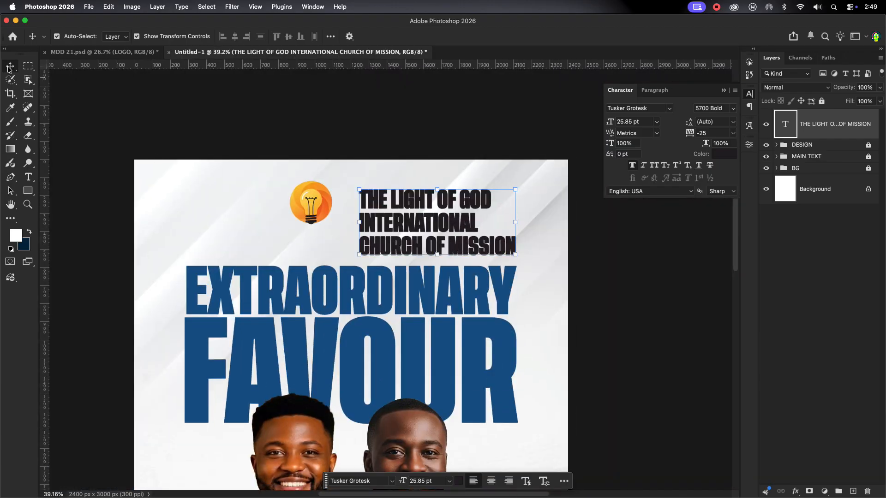
- Set the church name's font to SF Pro Display Bold and scale the text down beside the logo
text(SF)
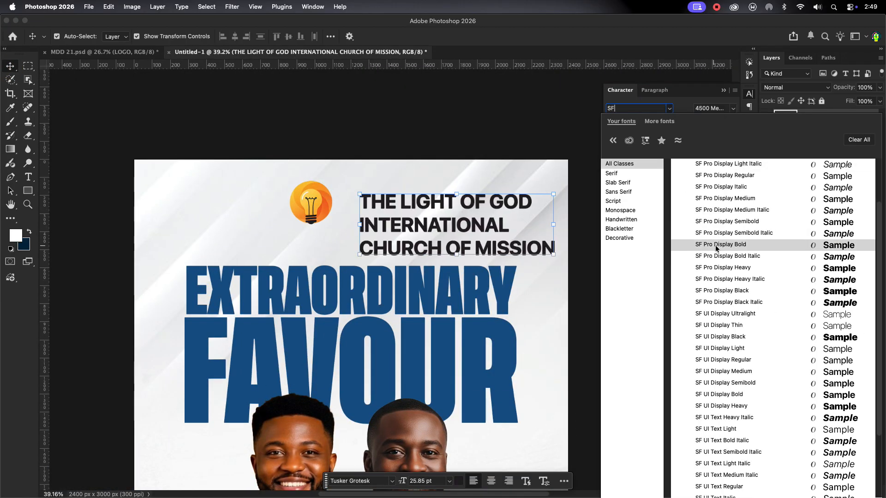
click(716, 246)
drag(554, 258, 364, 207)
click(511, 40)
- Unlock and expand the DESIGN group, and reselect the church name text
click(868, 144)
click(638, 250)
scroll(377, 251, up, 5)
click(453, 206)
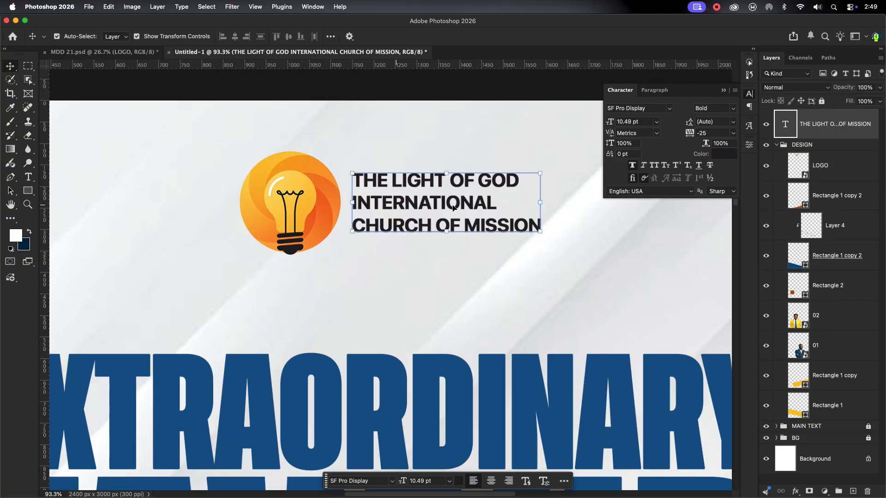
- Enlarge the church name to 12.07 pt with 10.35 pt leading and position it next to the logo
scroll(707, 124, down, 3)
drag(539, 218, 557, 236)
drag(405, 197, 430, 249)
click(512, 39)
click(466, 144)
scroll(466, 144, down, 6)
click(416, 164)
scroll(431, 167, up, 8)
click(489, 37)
click(419, 225)
scroll(419, 225, down, 8)
- Replace the wording of a church name copy below the logo with PRESENTS
click(440, 206)
double_click(428, 235)
key(super+a)
text(PRE)
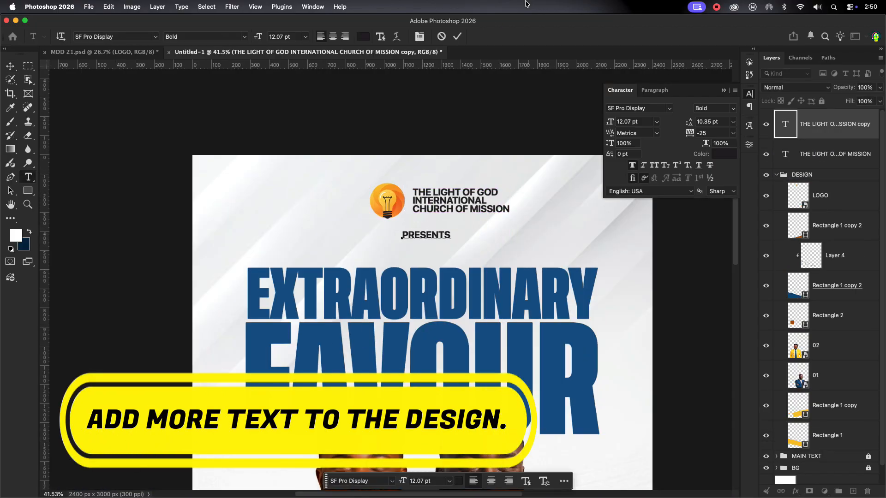
click(455, 37)
- Set the PRESENTS text to 8 pt with 800 tracking and move it down between the church name and the headline
click(656, 121)
click(627, 207)
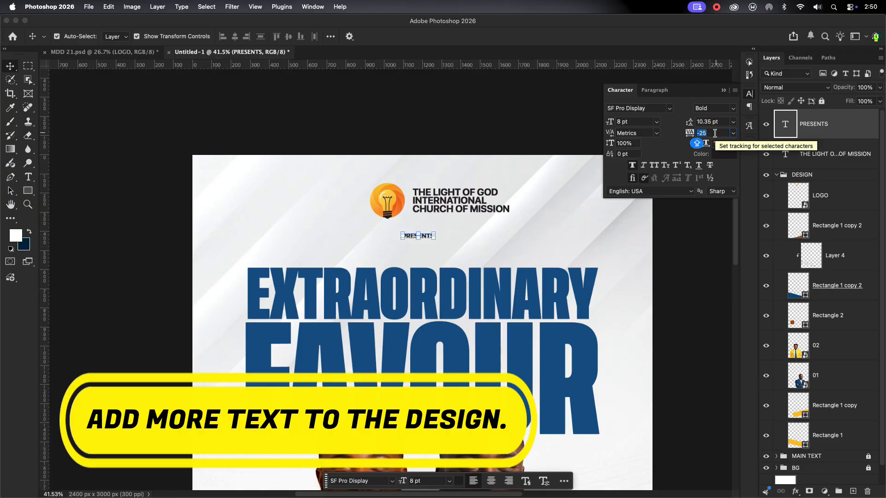
text(800)
drag(422, 239, 425, 247)
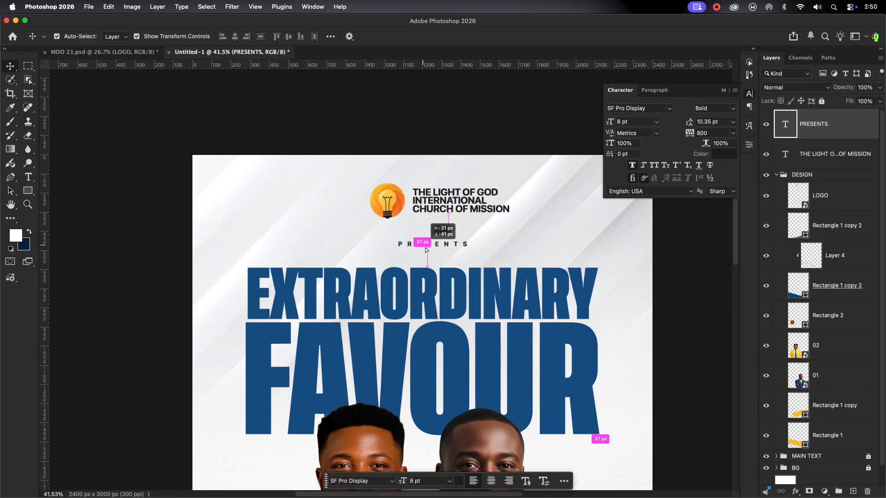
- Nudge the logo and the church name text to line them up above PRESENTS
scroll(410, 323, up, 5)
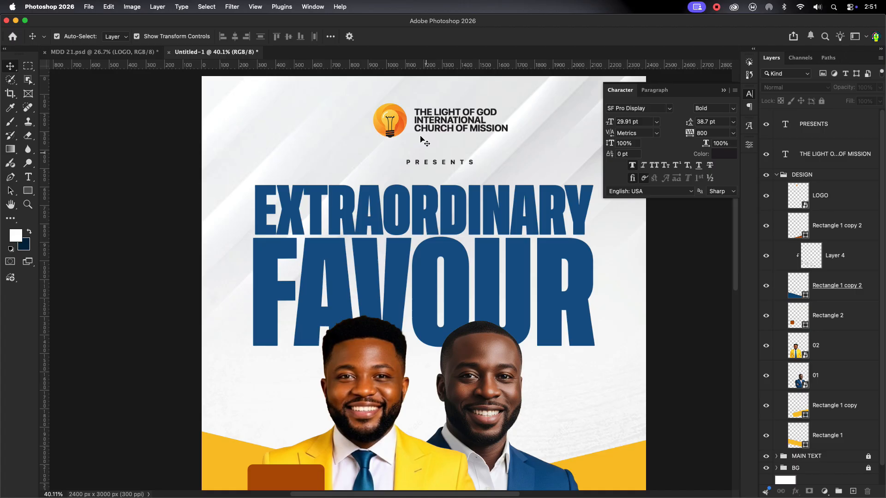
drag(385, 123, 393, 124)
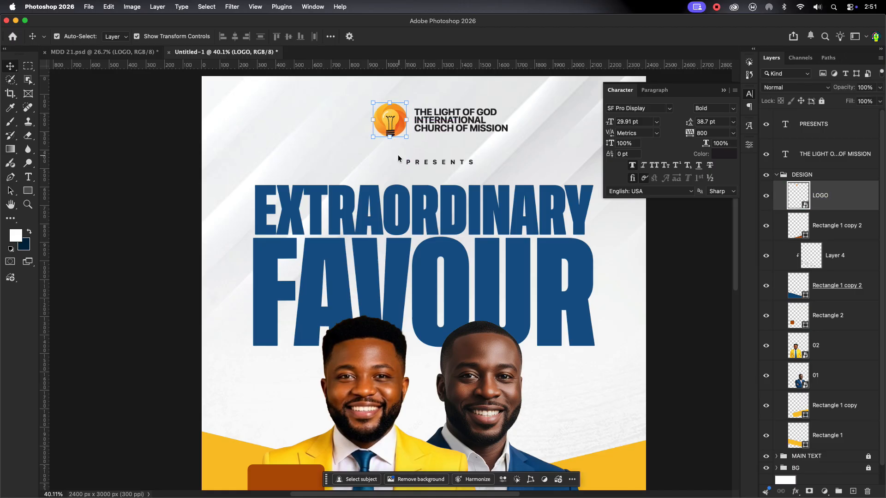
scroll(393, 125, down, 2)
click(442, 140)
drag(440, 137, 441, 138)
drag(438, 132, 436, 133)
click(604, 254)
scroll(505, 263, down, 1)
scroll(505, 263, up, 2)
- Duplicate the church name text and place the copy on the blue band below the orange rectangle
drag(426, 311, 440, 250)
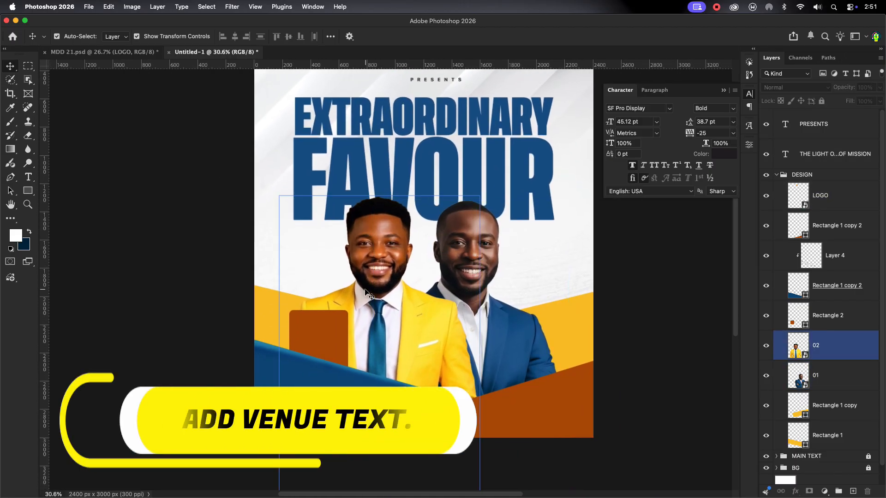
scroll(412, 268, down, 2)
scroll(438, 126, up, 3)
alt+drag(436, 125, 400, 370)
scroll(400, 371, down, 3)
scroll(314, 466, up, 5)
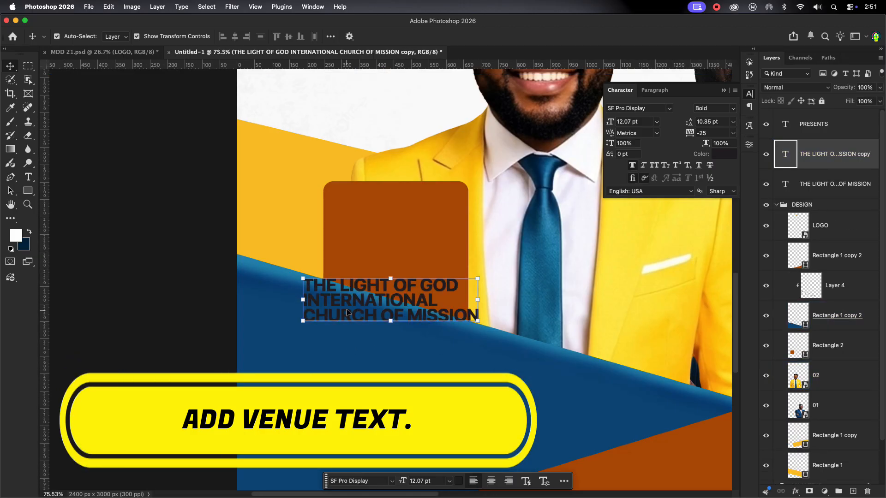
drag(347, 297, 351, 413)
- Replace the copied text's wording with CHURCH AUDITORIUM HALL and the venue's address on a second line
double_click(428, 411)
text(CHURCH AUDITORIUM HALL)
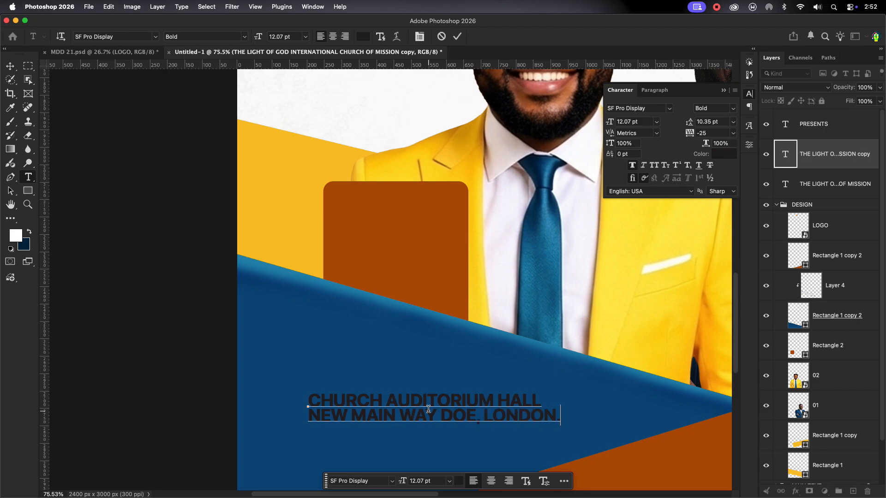
click(456, 36)
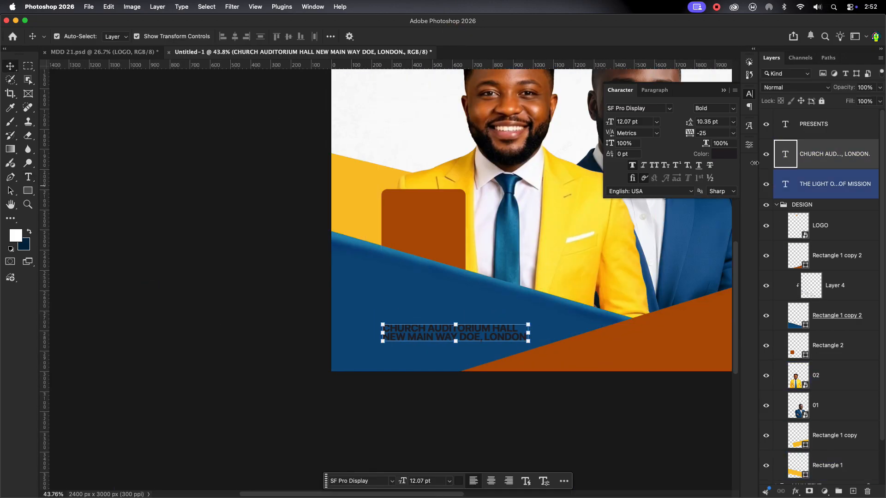
- Change the venue text's colour to white and set its leading to Auto
click(724, 154)
click(424, 132)
key(Return)
click(733, 121)
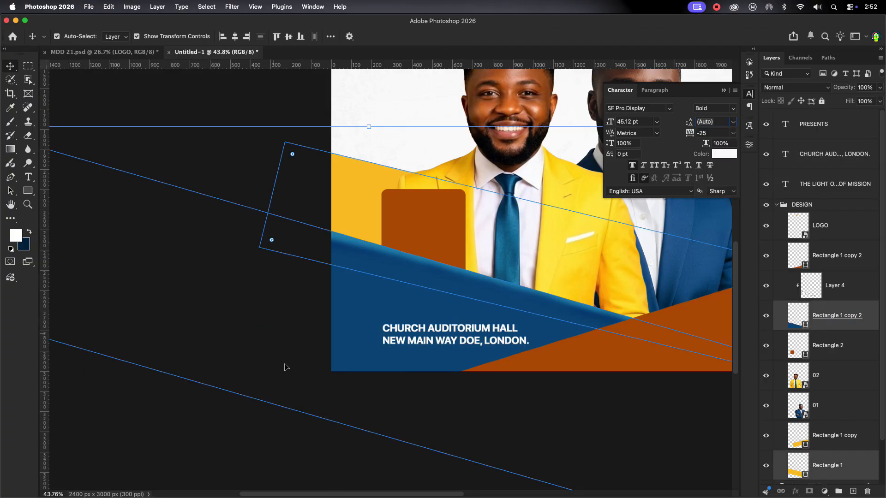
- Duplicate the venue text just above itself and replace the copy's wording with LOCATION
drag(415, 329, 416, 308)
double_click(418, 307)
text(LOCATION)
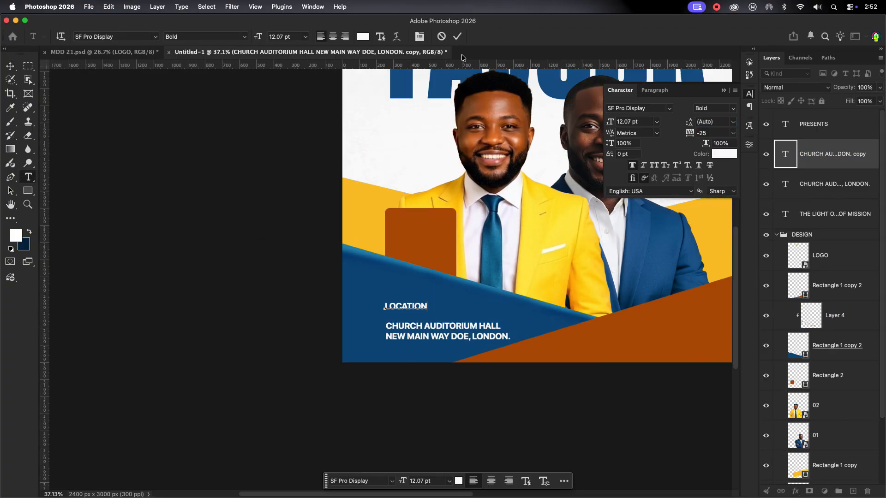
click(457, 37)
- Set the LOCATION text's font size to 8 pt
click(656, 123)
click(634, 129)
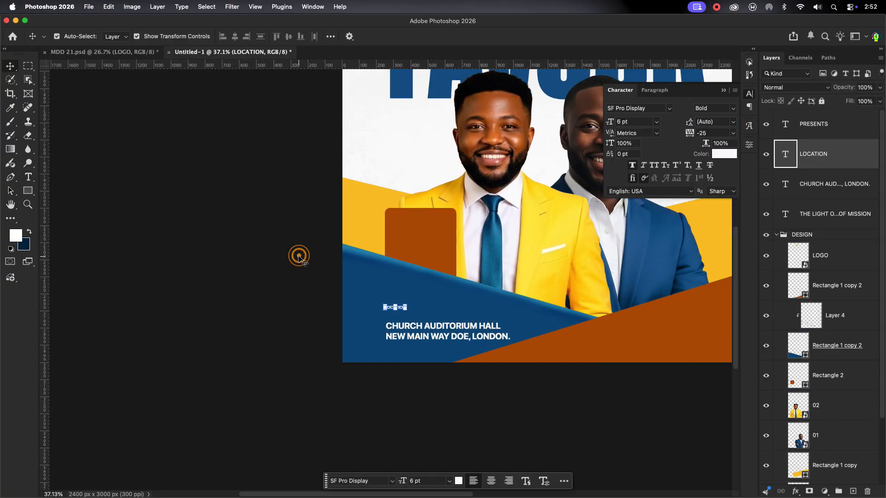
text(8)
key(Return)
- Set the venue text's font size to 14 pt and move it up close beneath LOCATION, aligned at the left edge
click(450, 326)
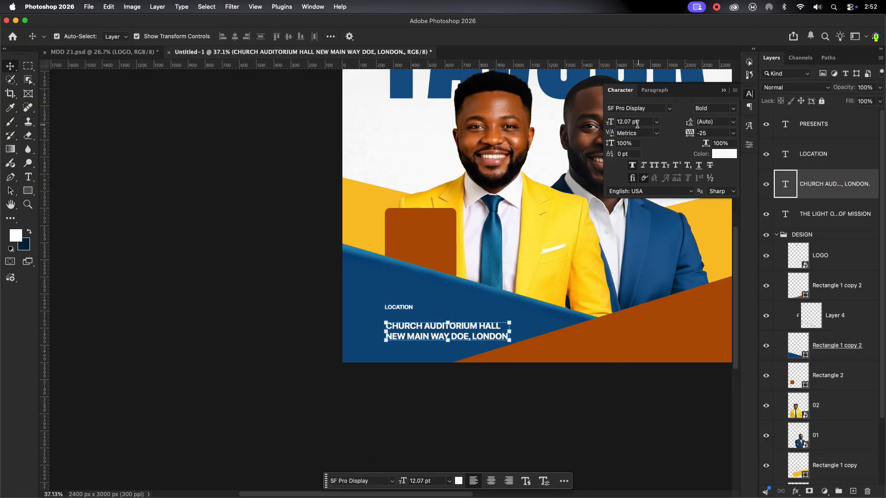
click(638, 123)
text(14)
key(Return)
click(318, 365)
drag(419, 328, 417, 323)
click(261, 352)
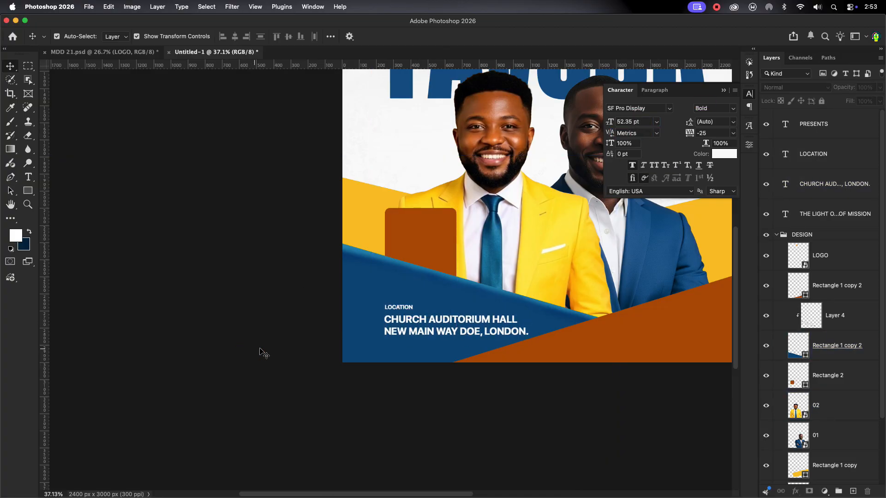
- Widen the LOCATION text's tracking to 1200
click(398, 307)
scroll(385, 299, down, 5)
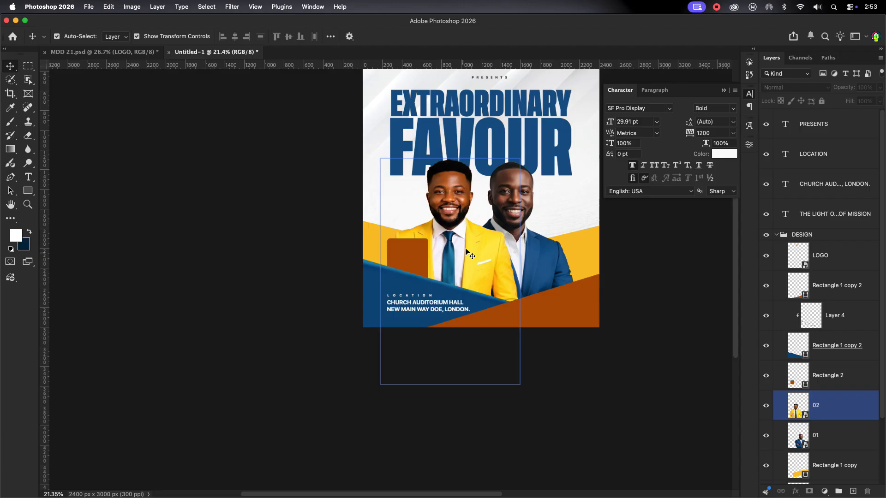
click(319, 349)
scroll(303, 345, up, 8)
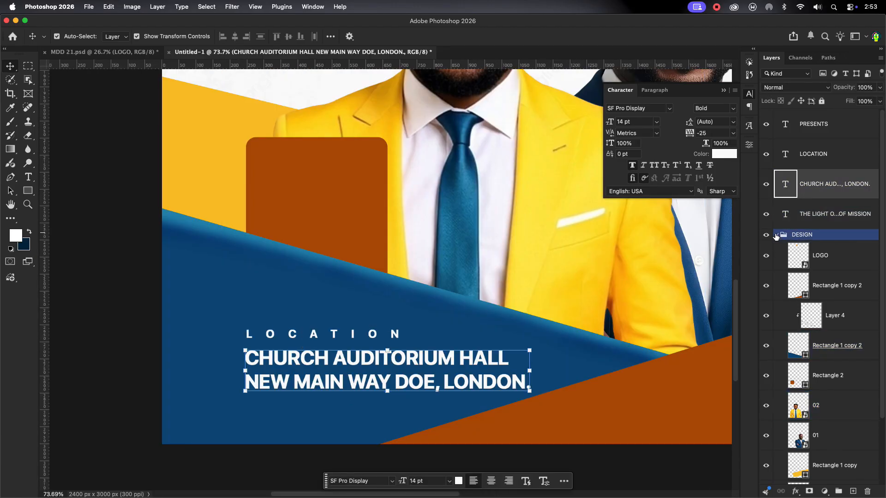
- Collapse the DESIGN layer group and lock it
click(776, 236)
click(830, 235)
click(767, 236)
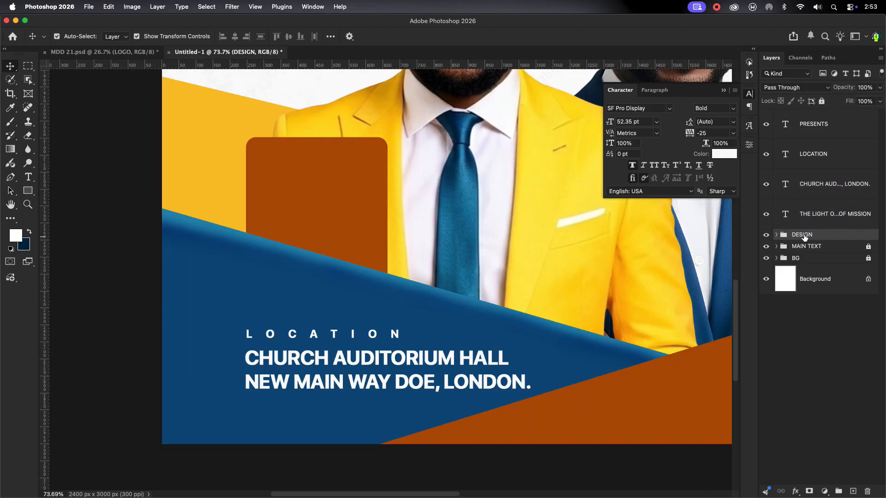
- Duplicate the LOCATION and venue texts together and place the copies on the orange shape in the flyer's lower right corner
click(826, 153)
shift+click(826, 184)
scroll(305, 388, down, 3)
drag(315, 380, 539, 393)
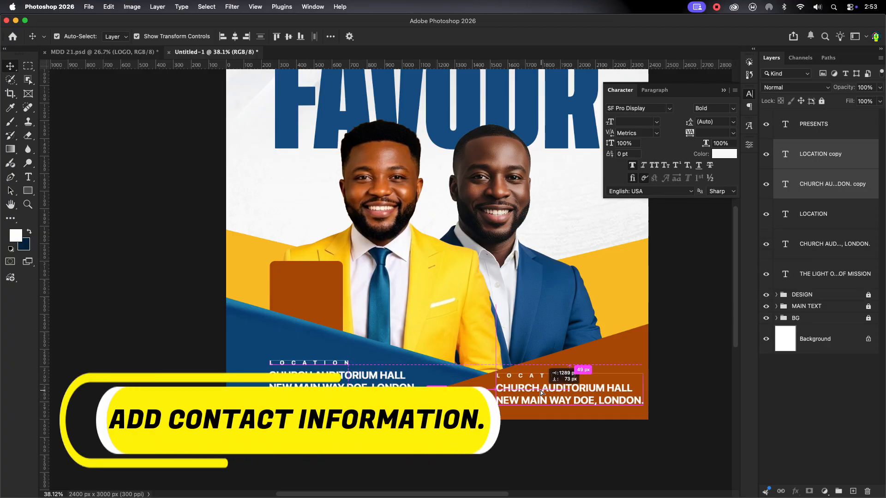
- Reword the copied LOCATION heading as CALL US ON
scroll(540, 392, up, 3)
double_click(449, 341)
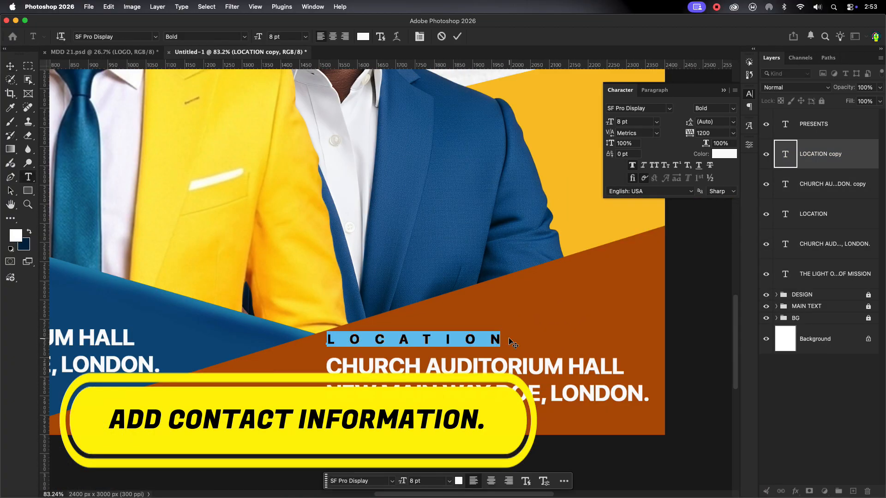
text(CALL US)
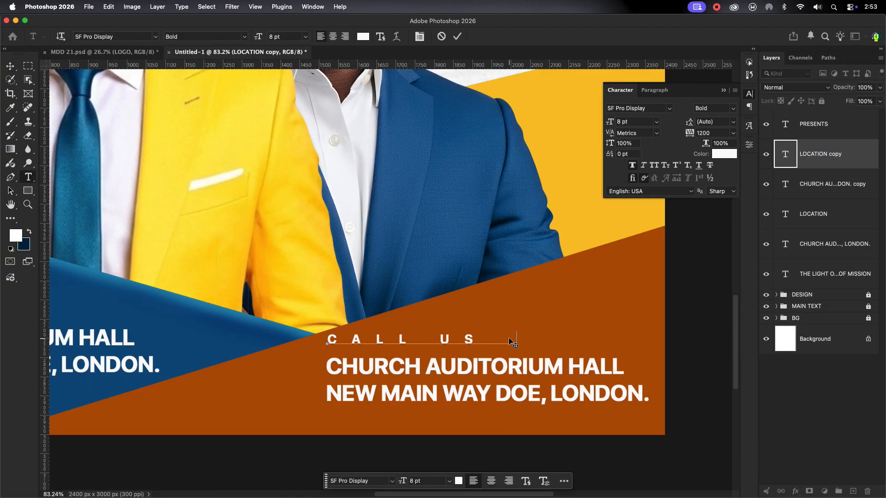
text( ON)
- Replace the copied venue text with the contact phone number
click(464, 362)
key(super+a)
key(BackSpace)
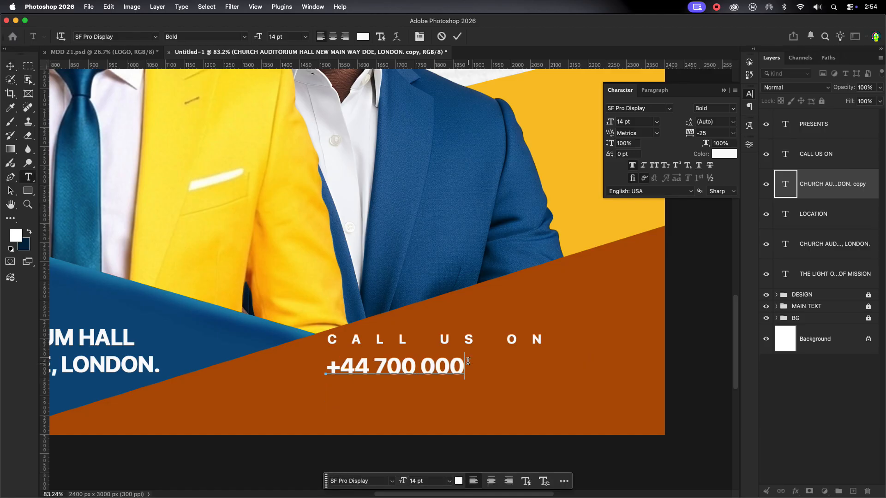
click(456, 36)
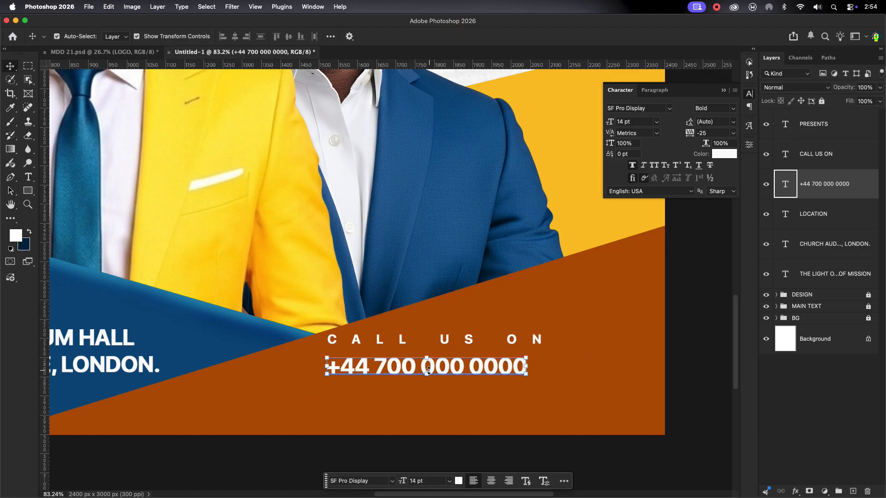
- Duplicate the phone number text and place the copy directly beneath it as a second line
drag(427, 368, 428, 389)
click(583, 337)
scroll(583, 336, down, 3)
- Set the CALL US ON tracking to 700, right-align it with the phone numbers and shift the block toward the flyer's right margin
click(549, 340)
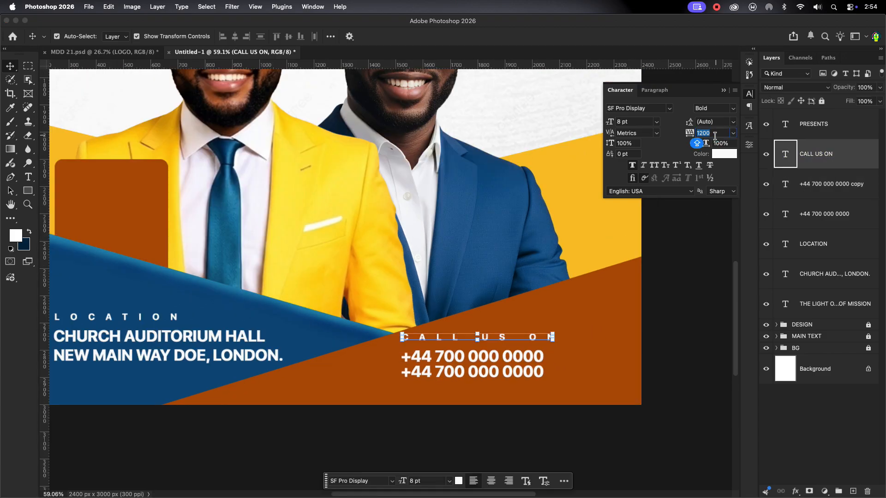
click(702, 133)
drag(491, 340, 581, 343)
shift+click(524, 367)
click(682, 330)
scroll(397, 279, down, 5)
scroll(411, 224, up, 5)
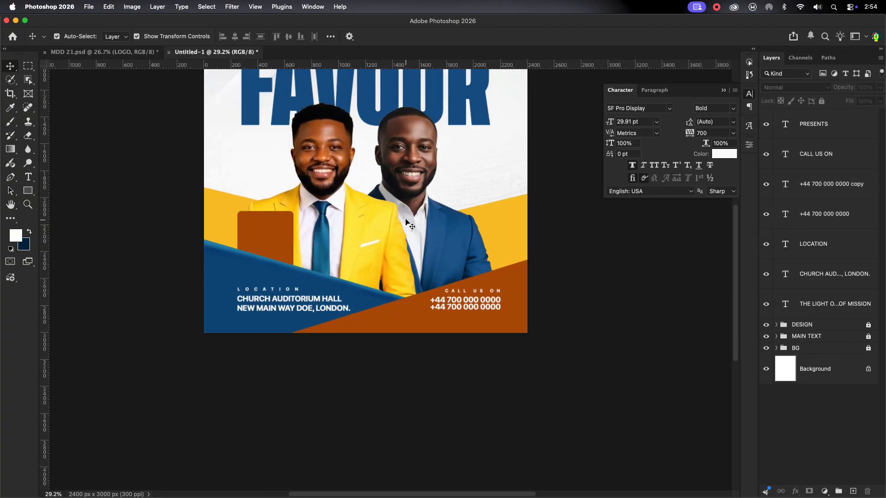
- Reduce the CALL US ON tracking to 300 and move the heading to line up with the phone numbers' right edge
click(488, 312)
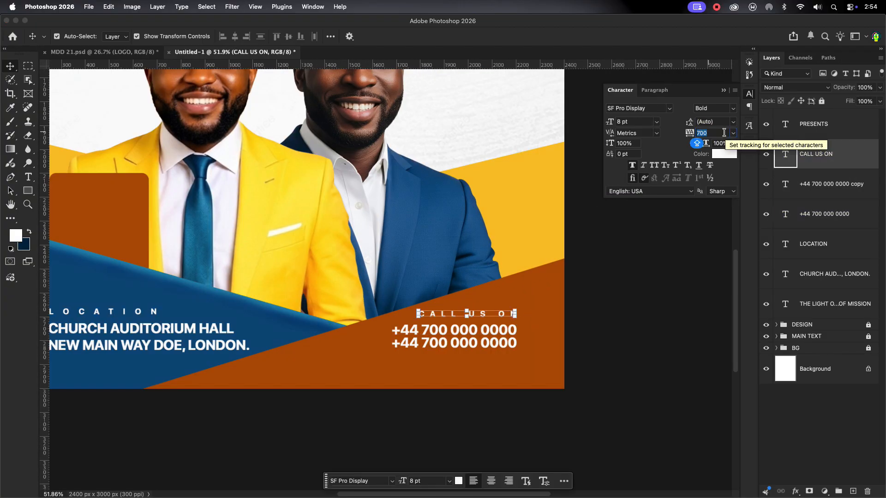
text(300)
key(Return)
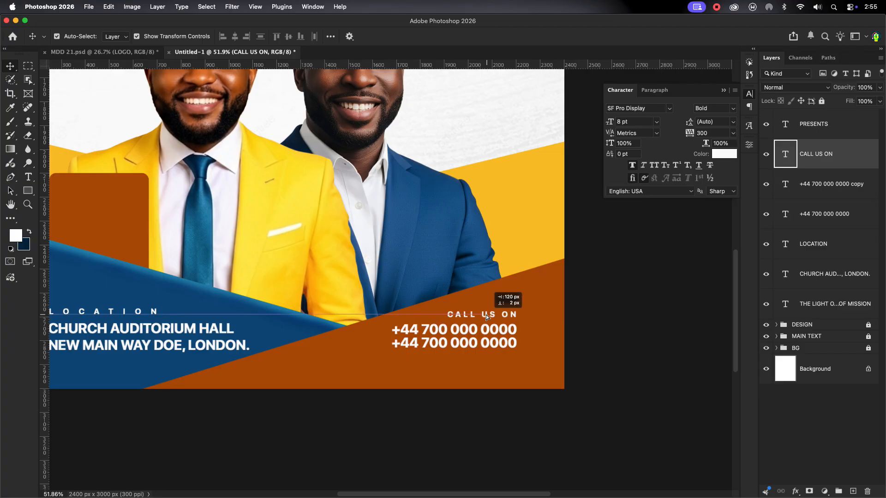
drag(486, 315, 488, 314)
click(595, 328)
- Add the date text 12TH- 15TH JUNE on three lines beneath FAVOUR, beside the man in the yellow suit
scroll(595, 328, down, 5)
drag(343, 221, 442, 311)
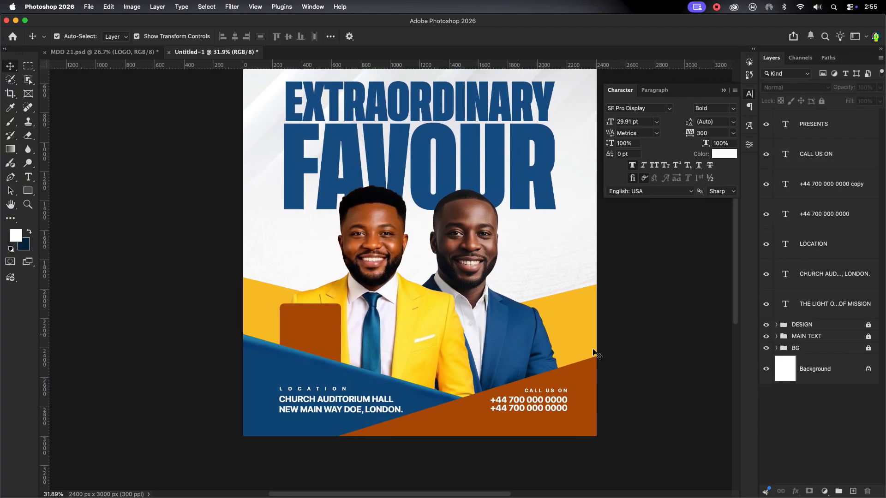
scroll(535, 323, up, 3)
key(t)
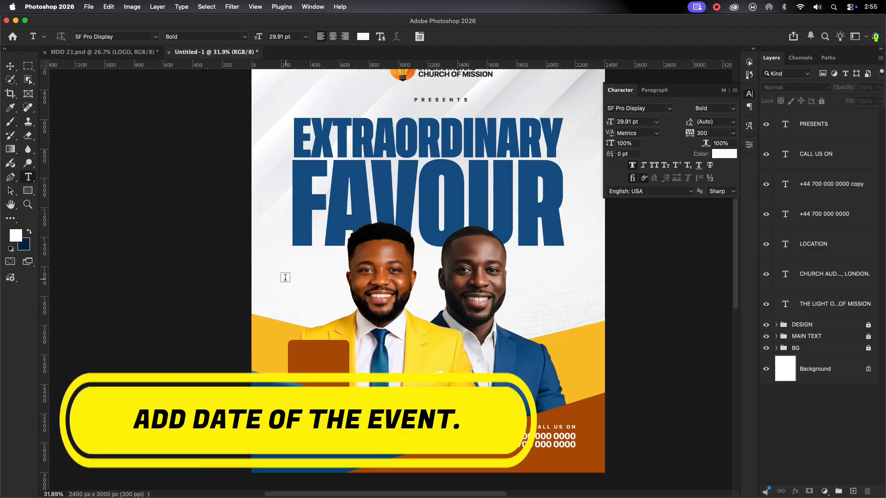
click(285, 277)
key(BackSpace)
text(WED)
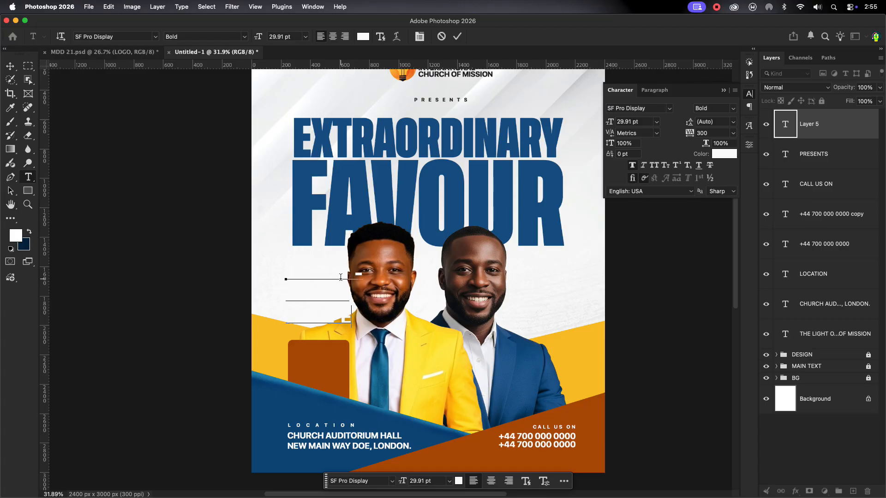
key(super+Return)
key(v)
- Set the date text's tracking to 0 and its colour to black
click(732, 133)
click(708, 209)
click(725, 155)
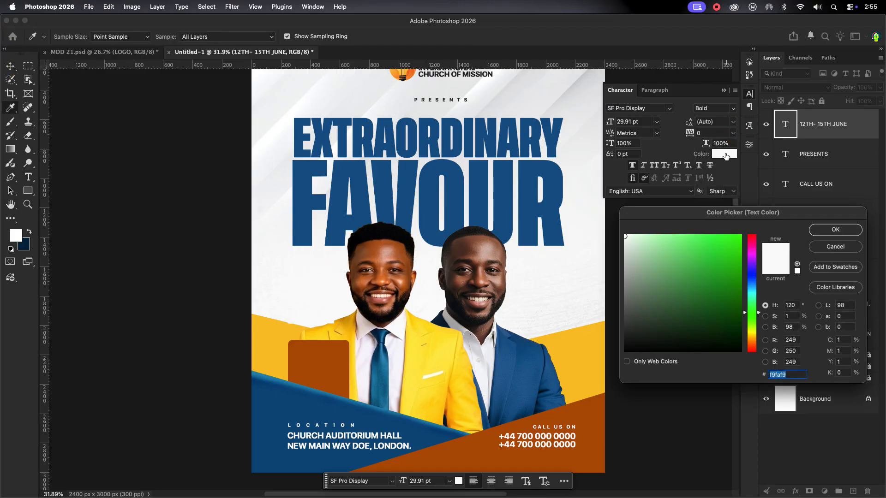
click(653, 326)
key(Return)
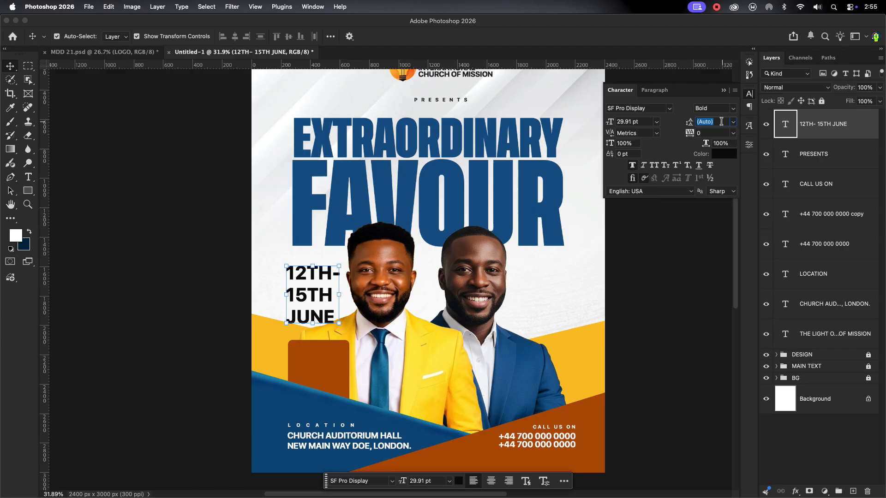
- Set the date text's font size to 24 pt and tighten its leading to 20 pt
key(Down)
key(Down)
key(Down)
key(Down)
key(Down)
key(Down)
key(Down)
key(Down)
key(Down)
key(Down)
key(Down)
key(Down)
key(Down)
key(Down)
key(Up)
key(Up)
click(656, 121)
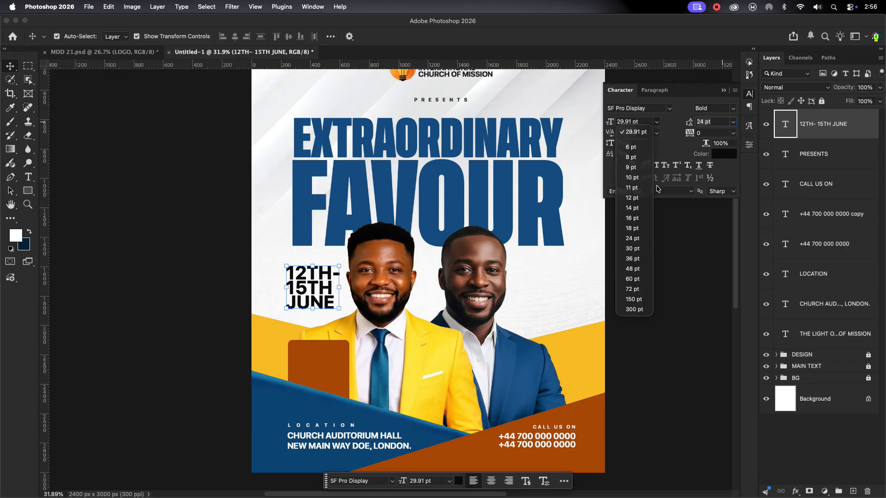
click(632, 238)
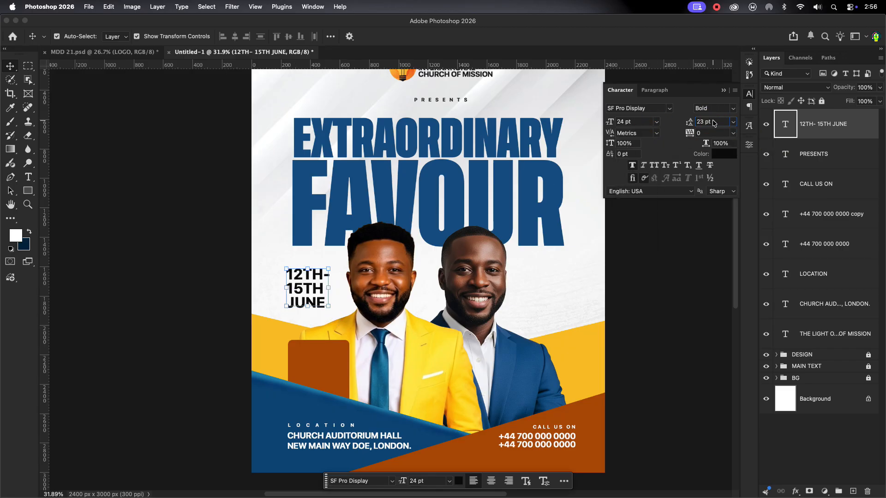
key(Down)
key(Down)
key(Down)
- Align the date text with the headline's left edge and change its font weight to Heavy
drag(297, 286, 305, 285)
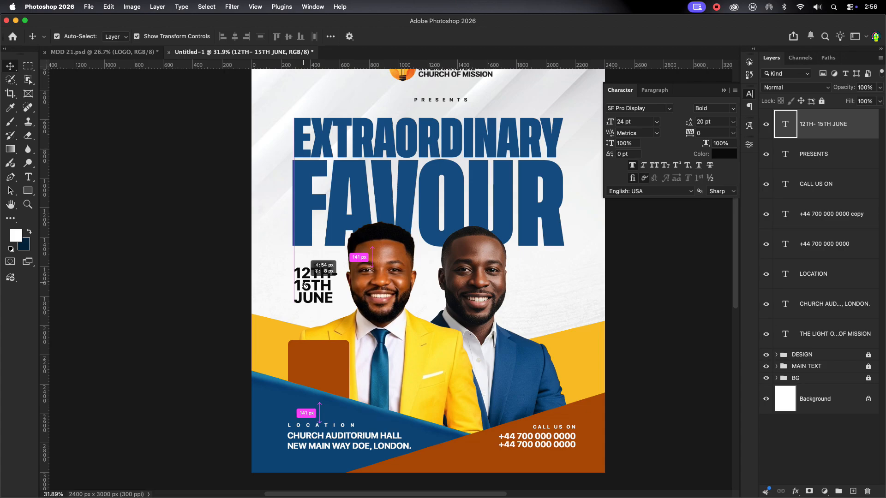
click(714, 108)
click(706, 232)
click(183, 312)
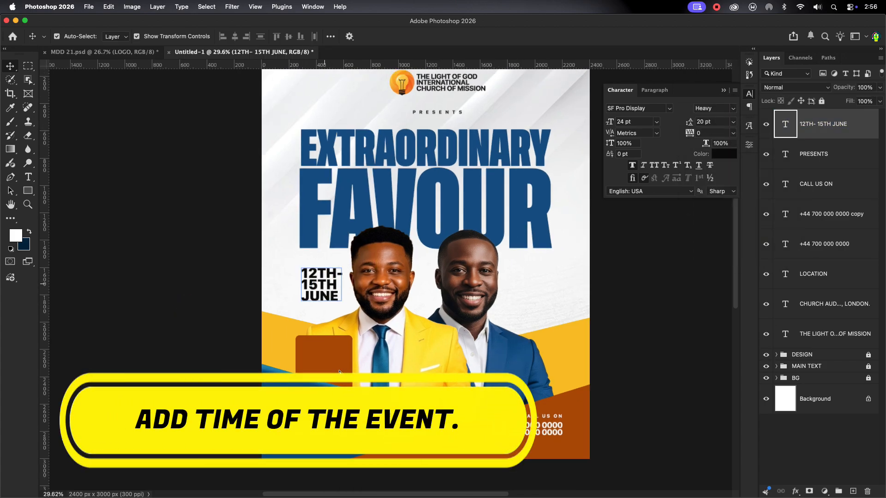
- Duplicate the date text onto the orange rounded rectangle and reword the copy as 7PM with EACH DAY on a second line
drag(324, 283, 327, 356)
scroll(328, 356, up, 10)
double_click(331, 354)
text(7)
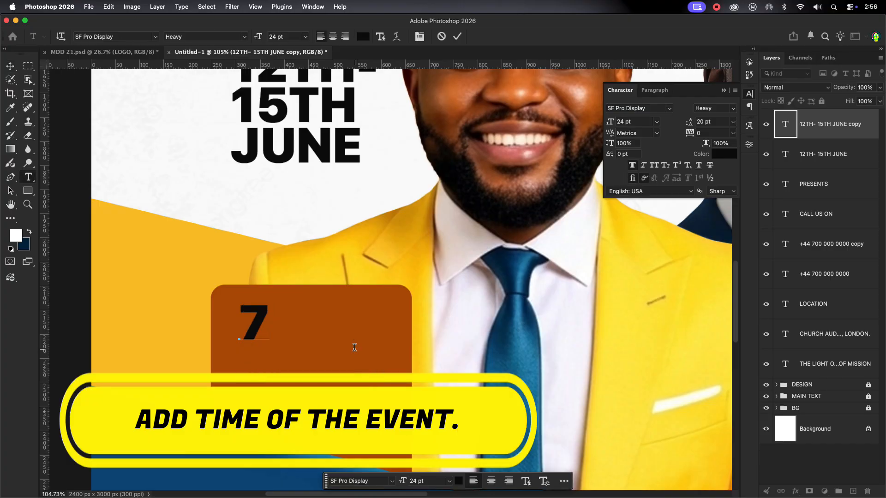
text(PM)
key(Return)
text(EACH DAY)
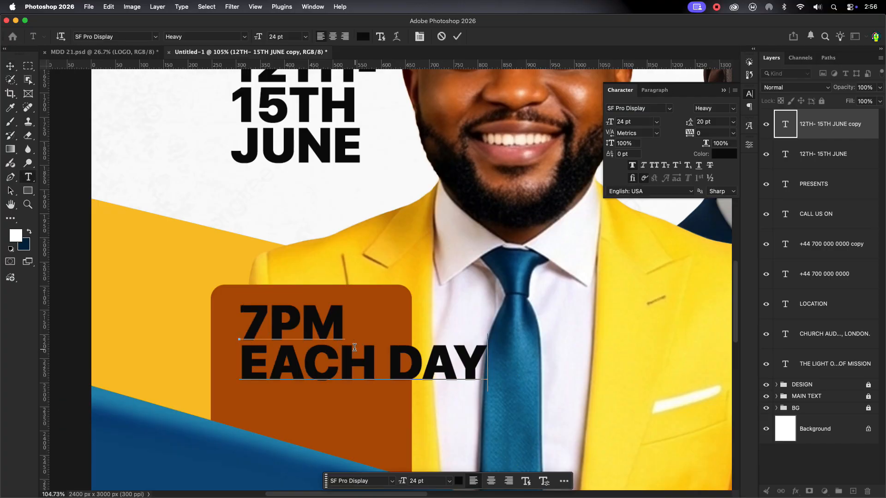
click(457, 37)
key(v)
- Reduce the EACH DAY line's font size to 10 pt
double_click(471, 349)
triple_click(485, 362)
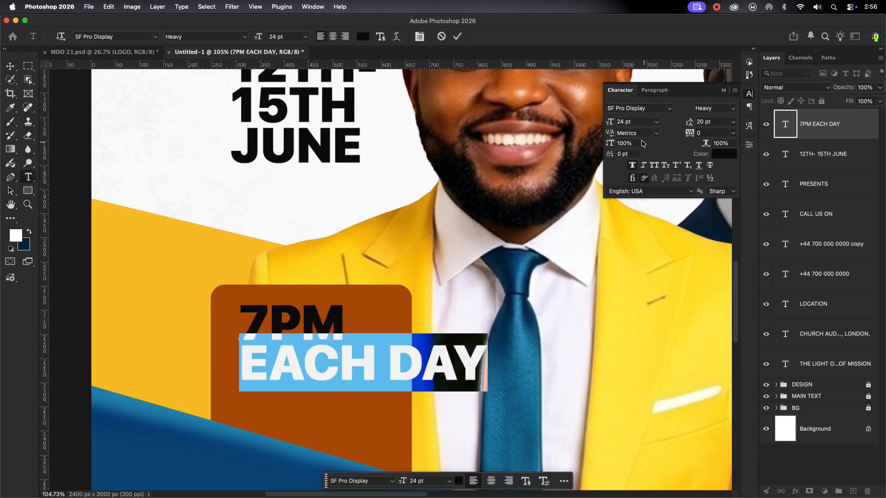
click(638, 122)
key(Down)
key(Down)
key(Down)
key(Down)
key(Down)
key(Down)
key(Down)
key(Down)
key(Down)
key(Down)
key(Down)
key(Down)
key(Down)
key(Down)
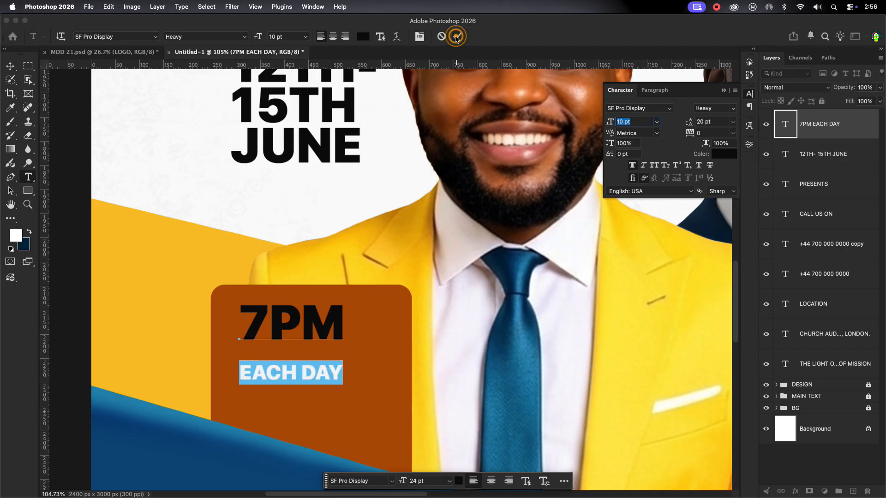
click(456, 36)
key(v)
- Tighten the leading of the 7PM EACH DAY text to 10 pt
click(711, 121)
key(Down)
key(Down)
key(Down)
key(Down)
key(Down)
key(Down)
key(Down)
key(Down)
key(Down)
key(Down)
key(Down)
key(Down)
key(Down)
key(Down)
key(Down)
key(Down)
key(Down)
key(Down)
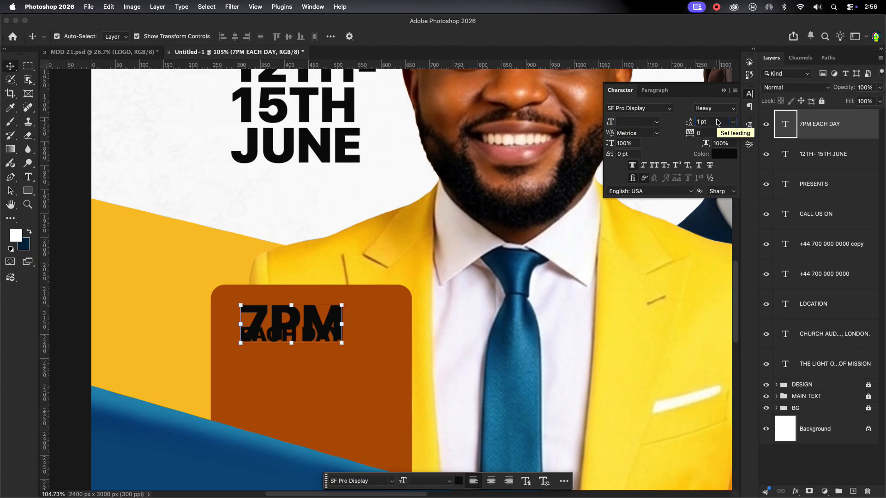
key(Up)
key(Up)
key(Up)
key(Up)
key(Up)
key(Up)
key(Up)
key(Up)
key(Up)
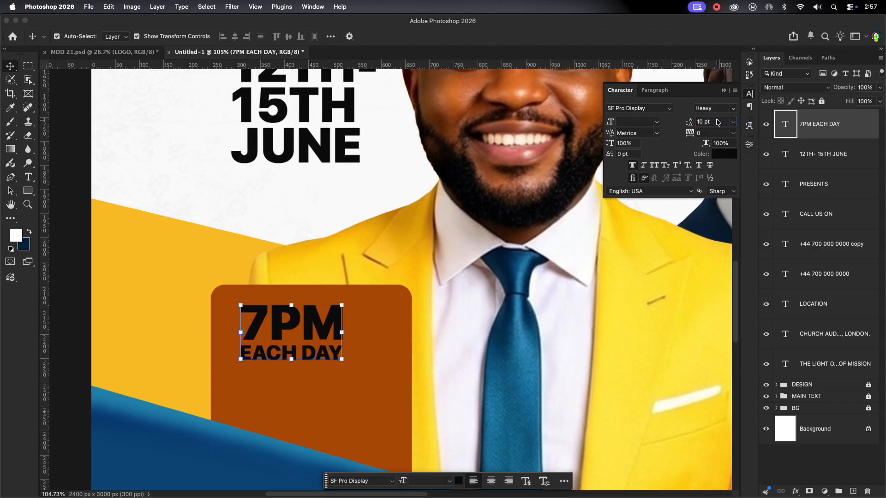
- Enlarge the 7PM EACH DAY text to about 132% so it fills the width of the orange rectangle
drag(342, 363, 378, 401)
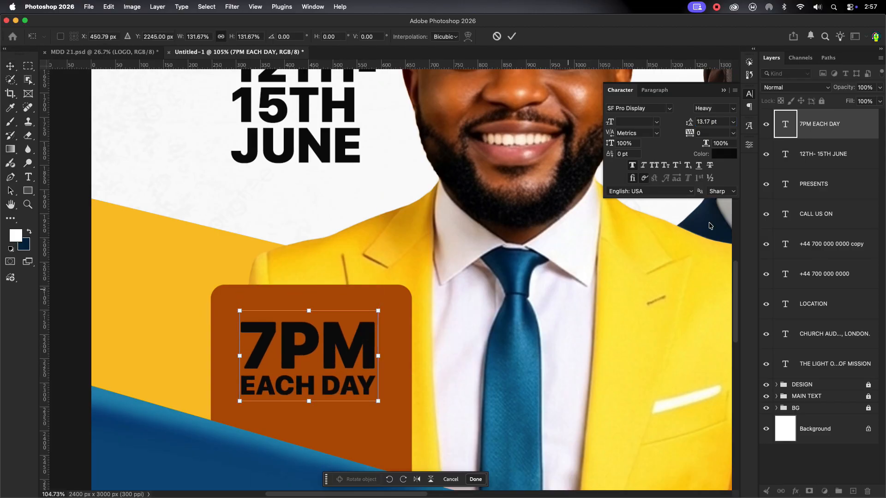
click(512, 37)
scroll(449, 325, down, 2)
- Recolour the 7PM EACH DAY text with the off-white sampled from the flyer's background
click(726, 155)
click(455, 305)
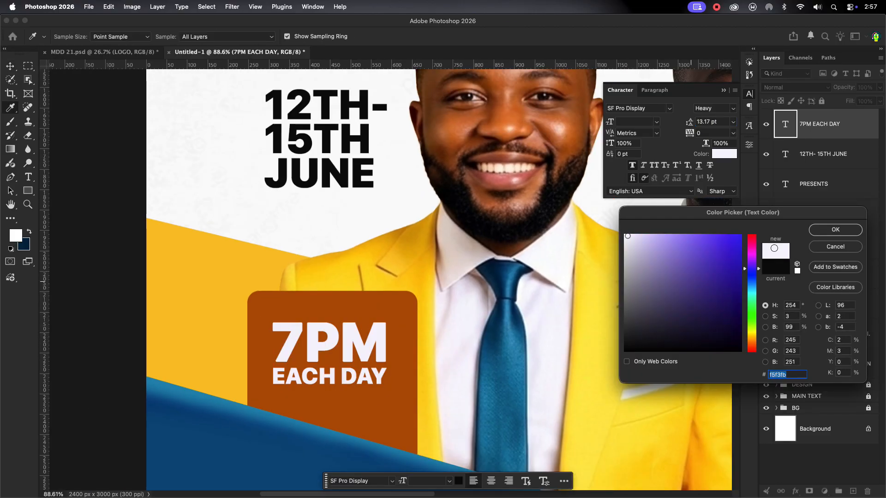
click(253, 231)
click(834, 230)
click(332, 272)
scroll(333, 272, down, 10)
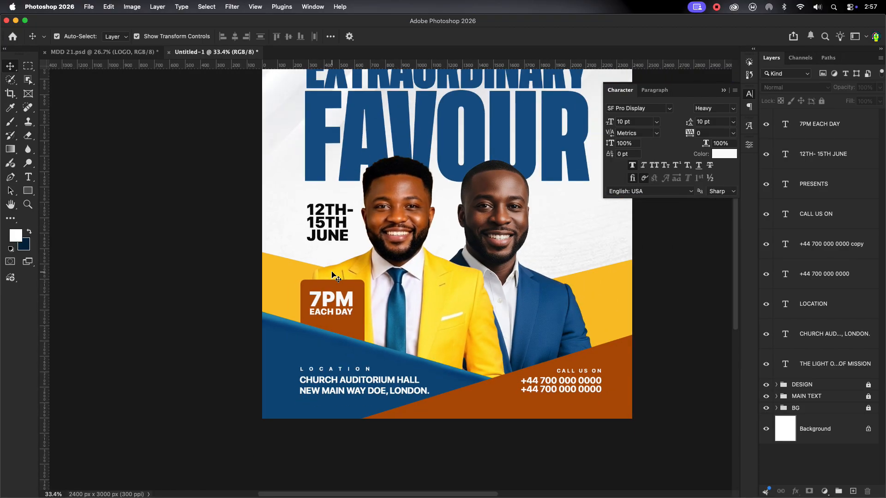
scroll(459, 224, down, 1)
scroll(459, 225, up, 4)
scroll(459, 225, down, 1)
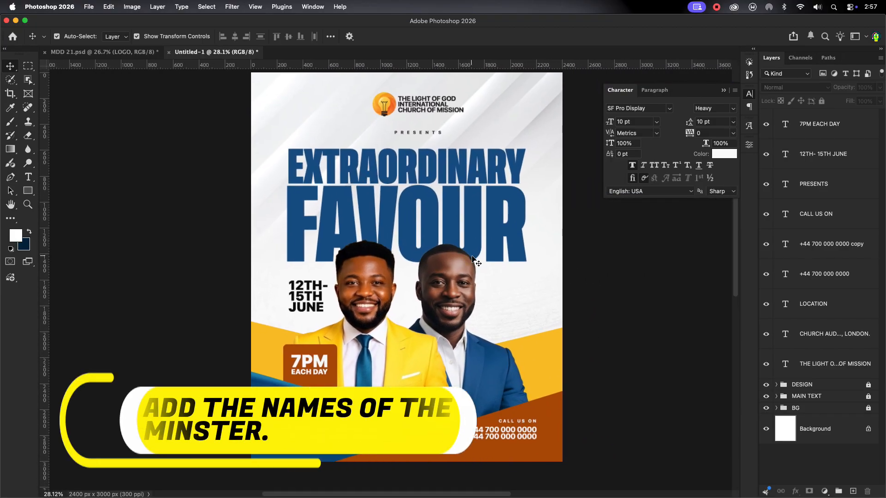
- Add a three-line near-black text with PASTOR and the guest minister's name beside the man in the blue suit, correcting the first name's spelling
key(t)
click(504, 296)
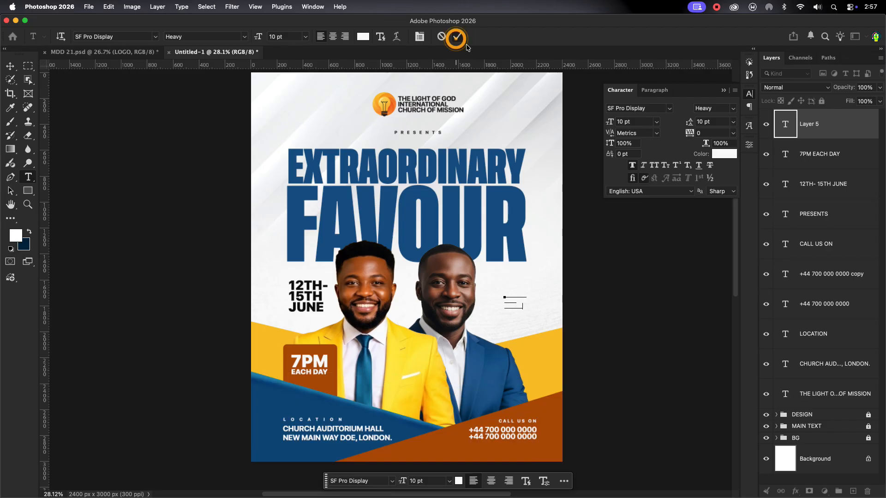
click(456, 37)
click(724, 154)
drag(633, 349, 613, 346)
click(833, 229)
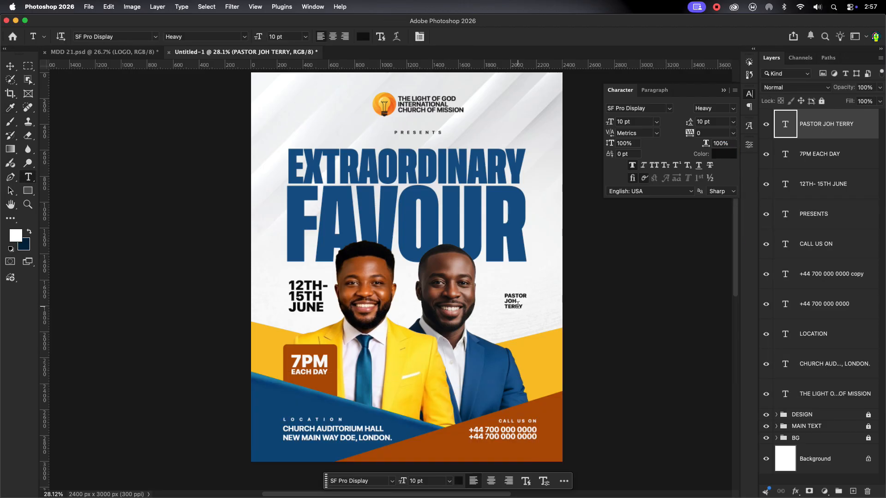
click(513, 302)
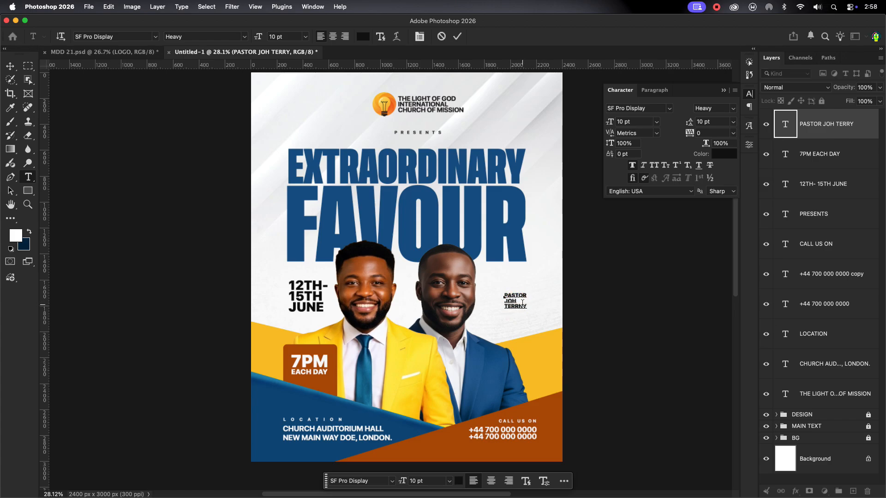
scroll(522, 303, up, 6)
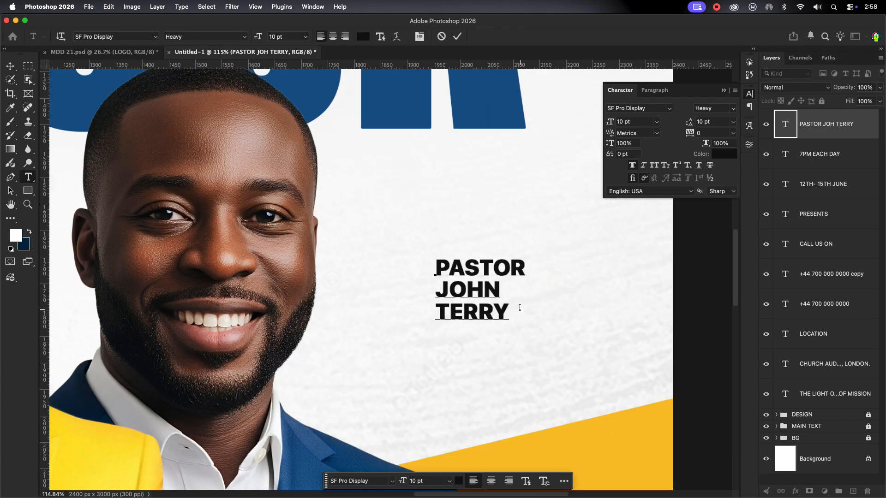
- Reduce the font size of the word PASTOR above the guest minister's name to 5 pt
double_click(528, 260)
click(630, 122)
text(5)
key(Return)
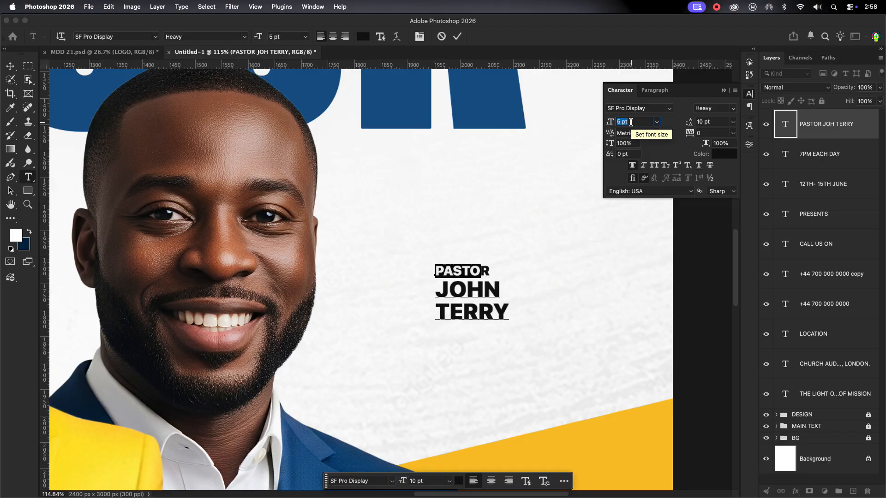
click(457, 37)
- Tighten the guest minister's name text to 8 pt leading and enlarge it to about 130%
click(11, 67)
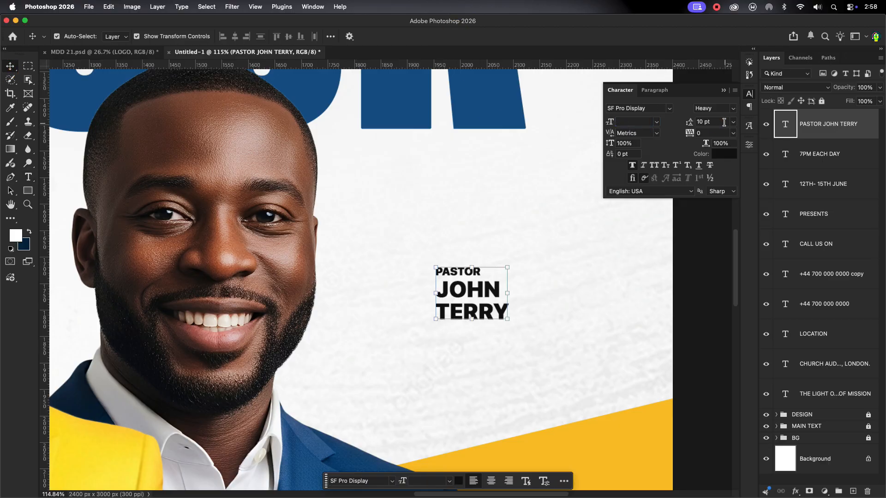
scroll(723, 123, down, 3)
key(Up)
drag(508, 309, 530, 323)
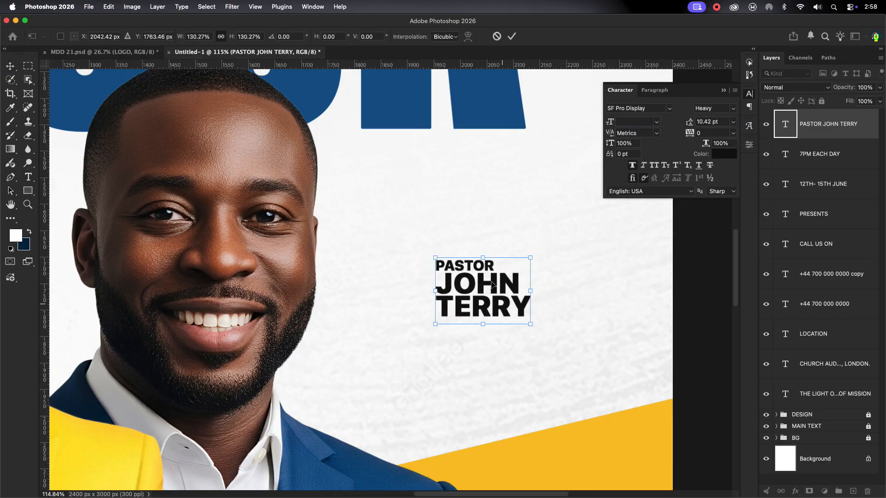
drag(494, 266, 434, 286)
click(511, 36)
- Move the guest minister's name onto the chest of the blue jacket and recolour it white
scroll(539, 204, down, 5)
drag(489, 244, 468, 356)
click(722, 154)
key(Escape)
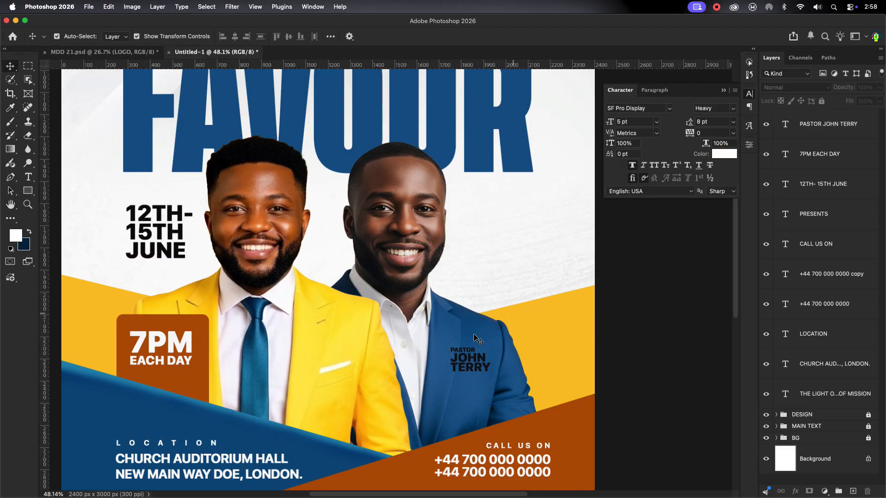
click(719, 156)
drag(645, 246, 605, 222)
click(824, 230)
- Centre-align the guest minister's name text and reposition it on the blue jacket
scroll(461, 370, up, 5)
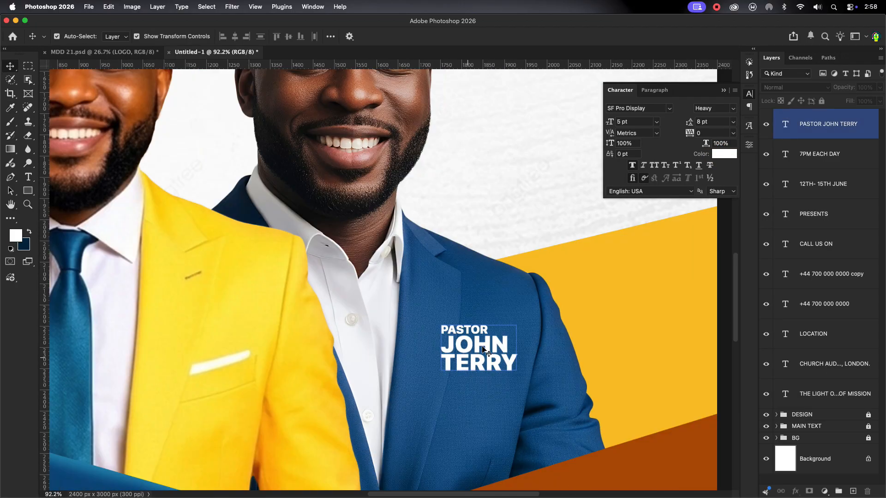
click(656, 92)
click(644, 107)
drag(451, 342, 459, 348)
click(535, 224)
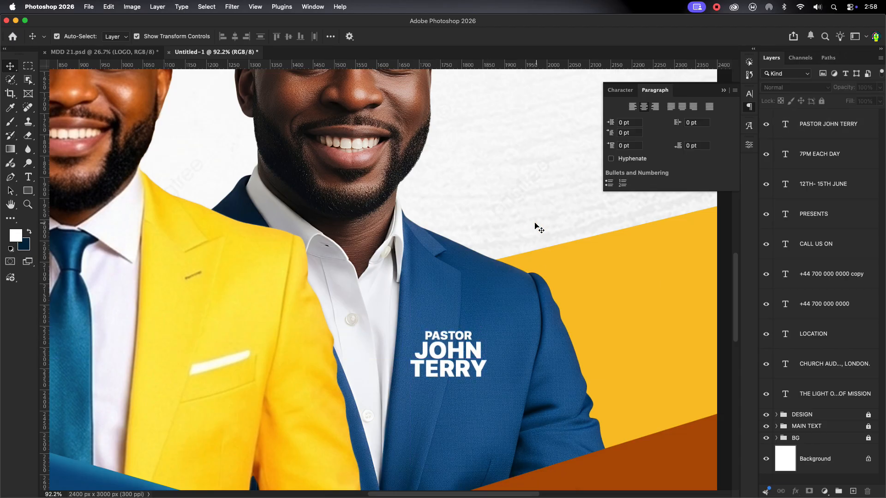
- Duplicate the guest minister's name below itself, reword the copy as SPECIAL GUEST SPEAKER on three lines and set its leading to 6 pt
scroll(535, 224, down, 5)
click(484, 306)
alt+drag(484, 305, 485, 334)
double_click(486, 333)
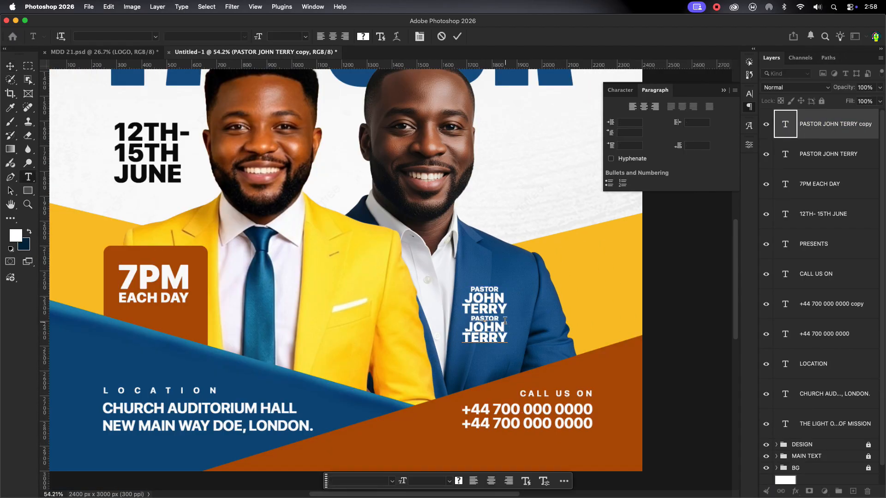
double_click(480, 335)
text(SPECIAL)
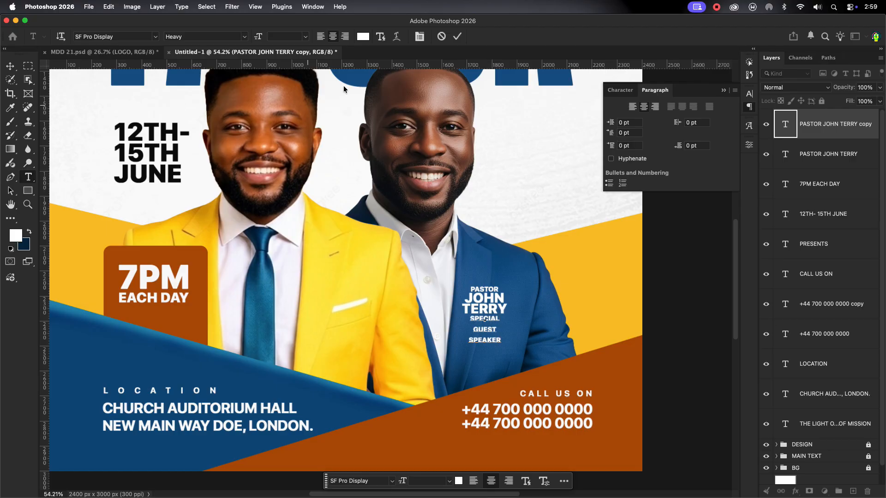
click(457, 37)
click(624, 89)
click(718, 123)
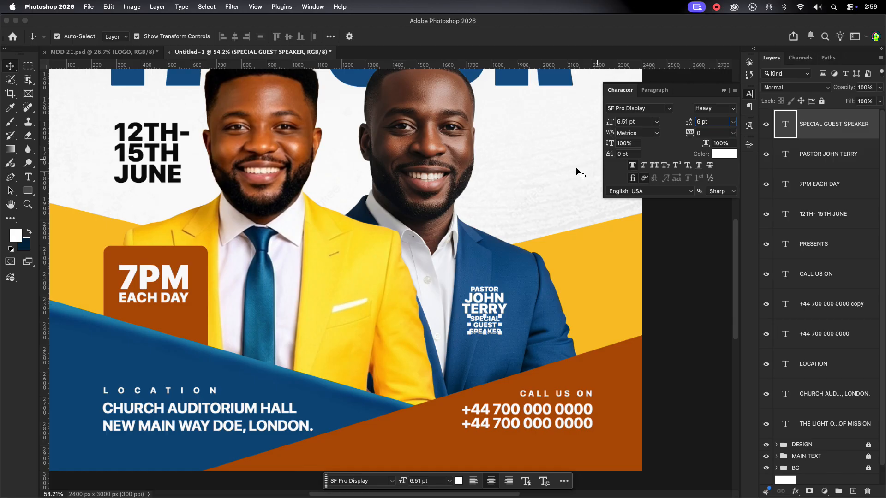
- Duplicate the guest minister's name onto the yellow jacket and recolour the copy with the blue sampled from the flyer's lower blue shape
scroll(577, 275, down, 3)
click(514, 293)
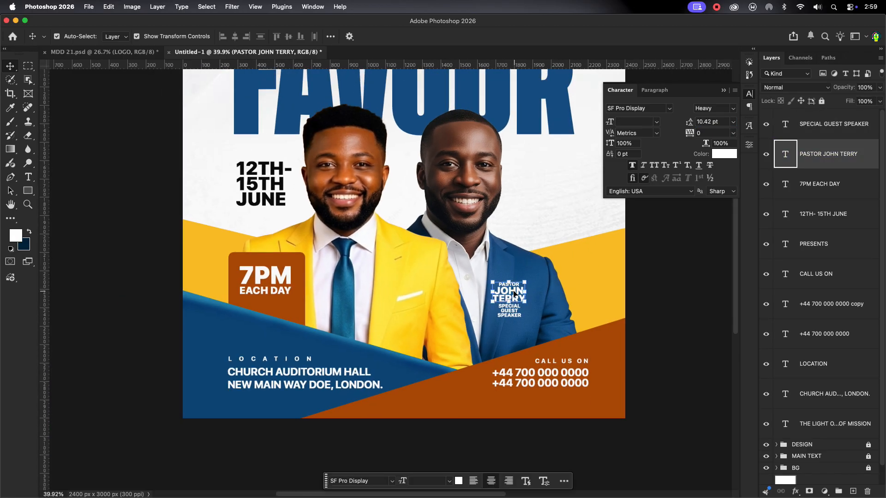
drag(513, 292, 407, 305)
click(724, 154)
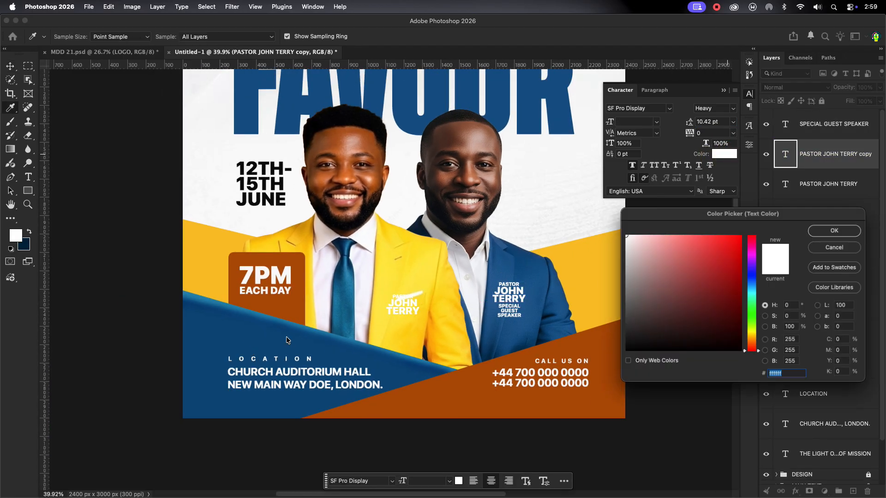
click(286, 340)
click(835, 229)
- Replace the copied name on the yellow jacket with the host minister's name, keeping the PASTOR line
scroll(400, 332, up, 5)
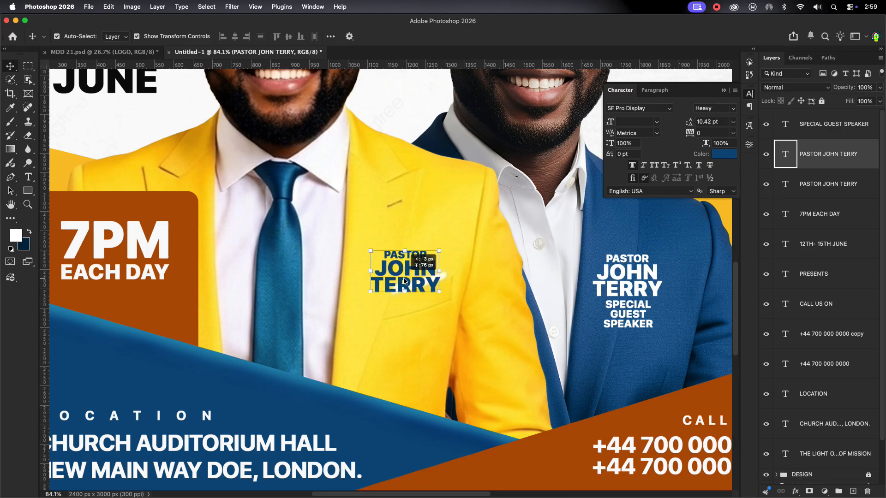
double_click(417, 306)
text(KELLY)
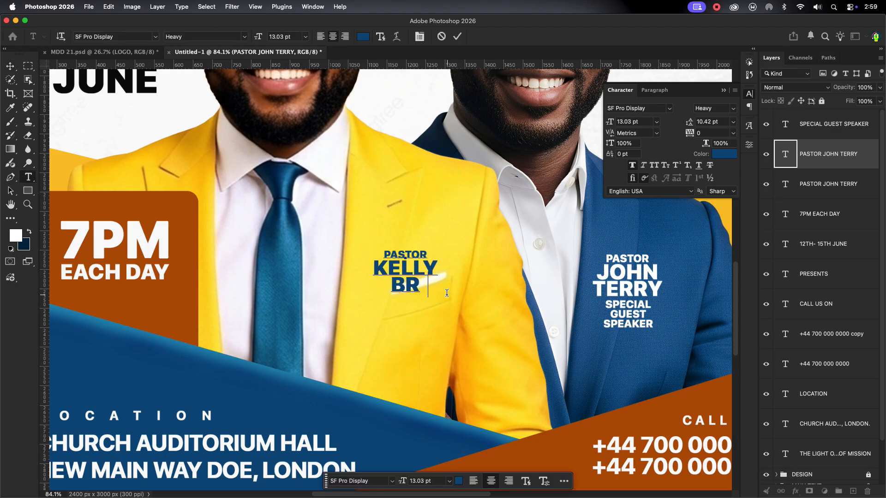
click(454, 40)
key(v)
- Duplicate the SPECIAL GUEST SPEAKER text beneath the host minister's name and change the copy to HOST
click(626, 322)
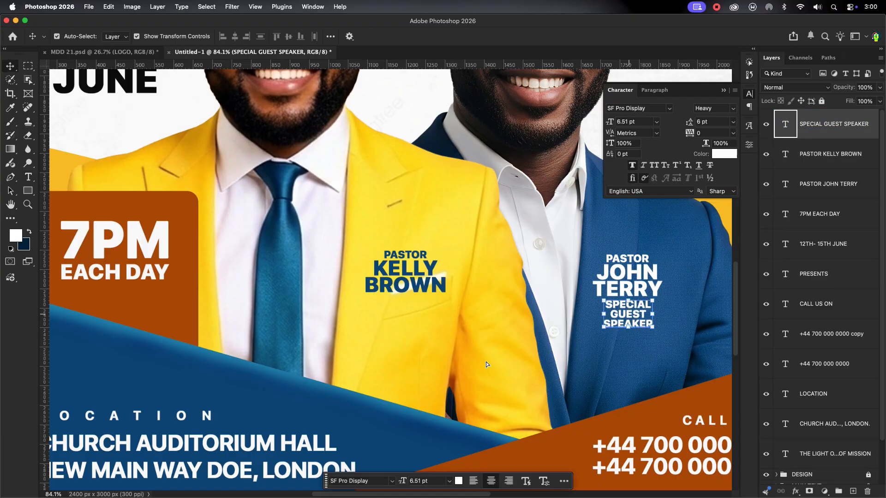
drag(629, 314, 406, 303)
double_click(417, 313)
text(H)
click(456, 37)
key(v)
- Recolour the HOST text with the brownish orange sampled from the flyer's lower shape
click(724, 154)
click(621, 419)
click(835, 229)
click(471, 339)
scroll(471, 337, down, 10)
scroll(484, 309, up, 3)
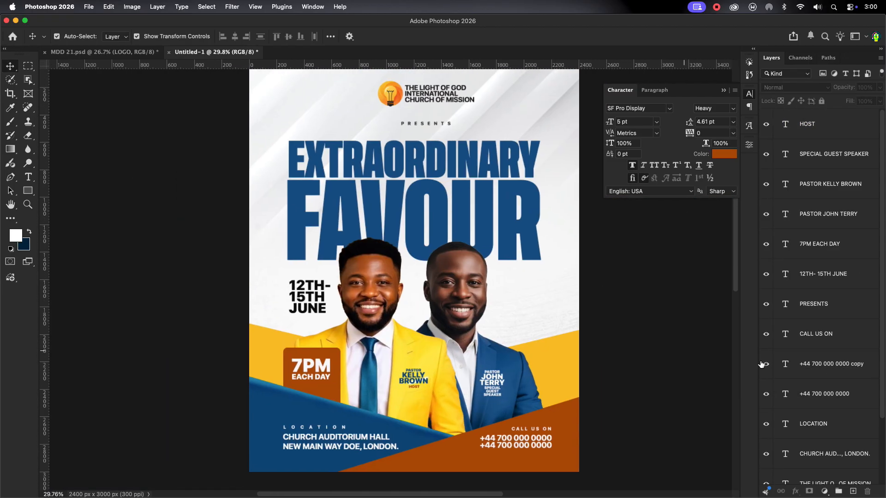
- Move the guest minister's name and the SPECIAL GUEST SPEAKER text together slightly higher on the blue jacket
scroll(482, 394, up, 5)
drag(472, 350, 511, 391)
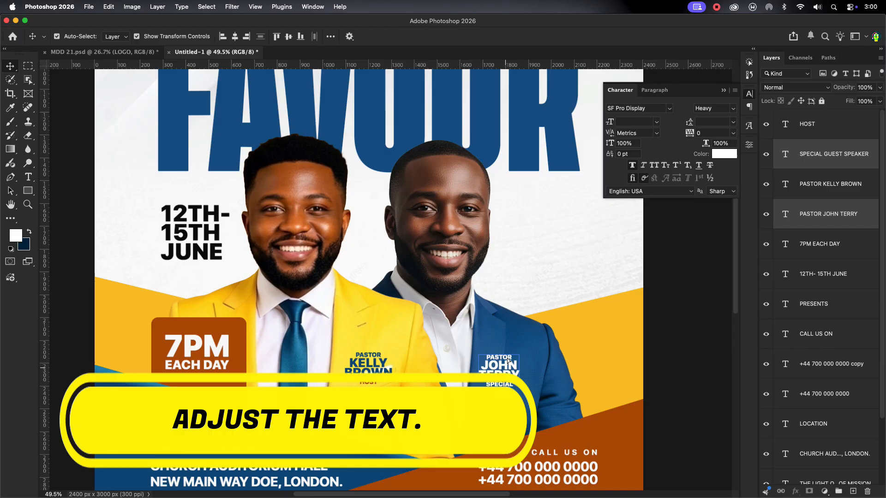
drag(507, 360, 508, 350)
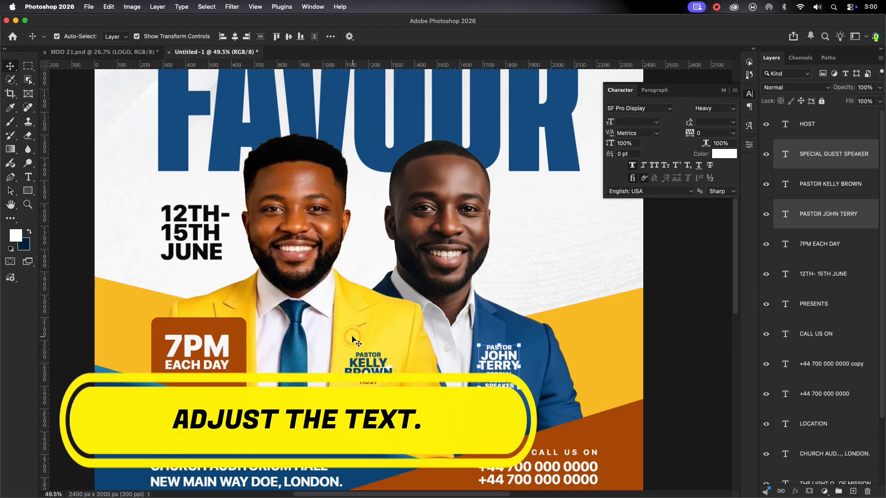
- Enlarge the host minister's name and HOST text together to about 120% and move them slightly higher on the yellow jacket
drag(353, 340, 401, 391)
drag(378, 375, 375, 365)
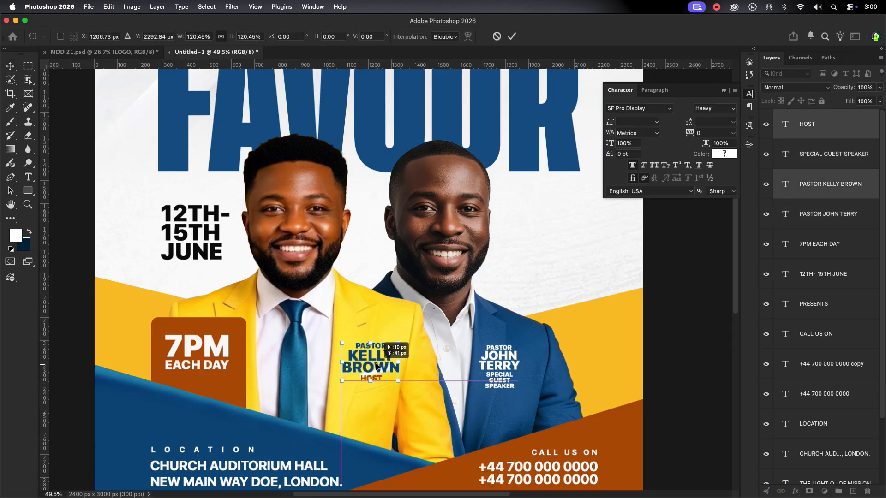
click(511, 37)
scroll(546, 217, down, 5)
scroll(546, 217, down, 3)
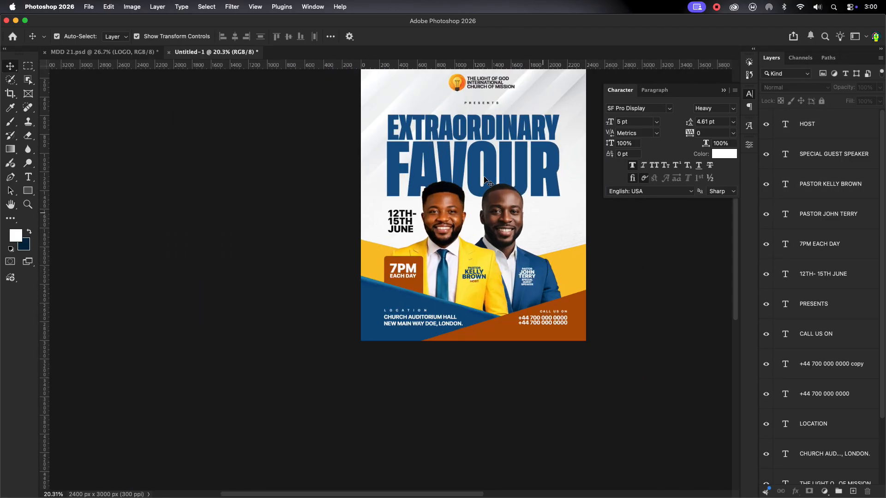
drag(472, 126, 414, 183)
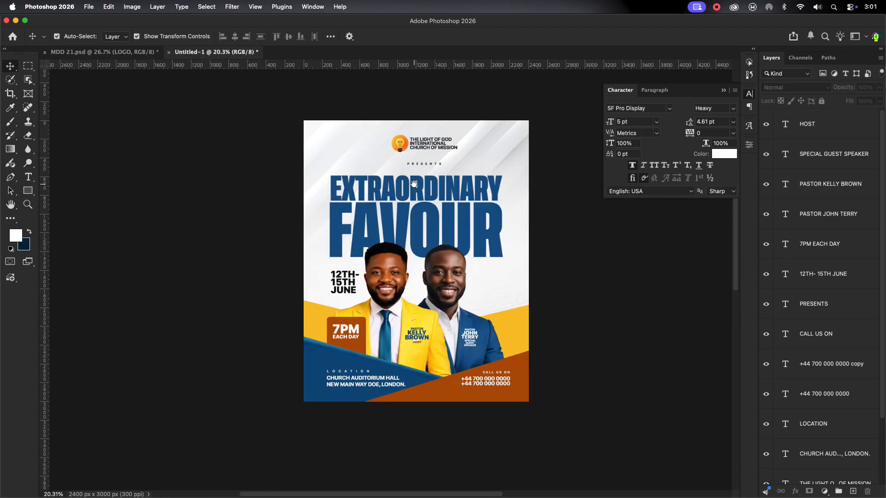
- Group all the loose text layers, from HOST down to the church name, into a folder named TEXT
click(816, 123)
scroll(821, 277, down, 3)
shift+click(828, 404)
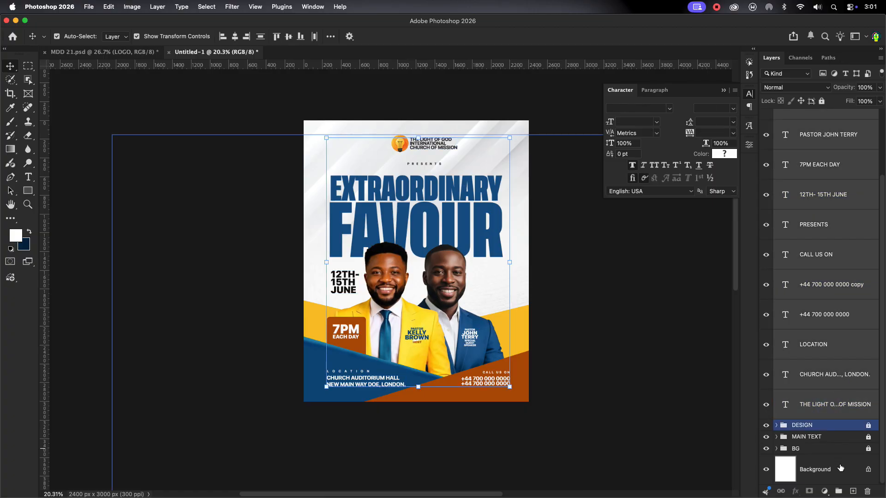
click(838, 491)
double_click(801, 115)
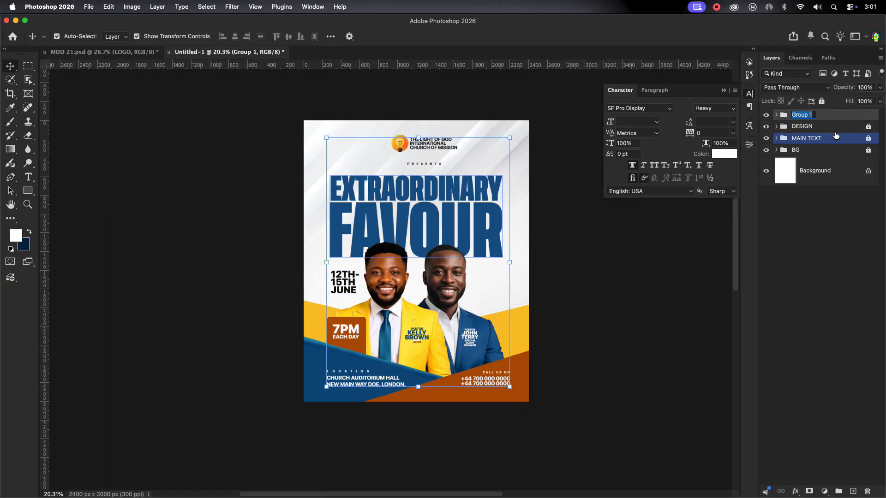
text(TEXT)
click(851, 250)
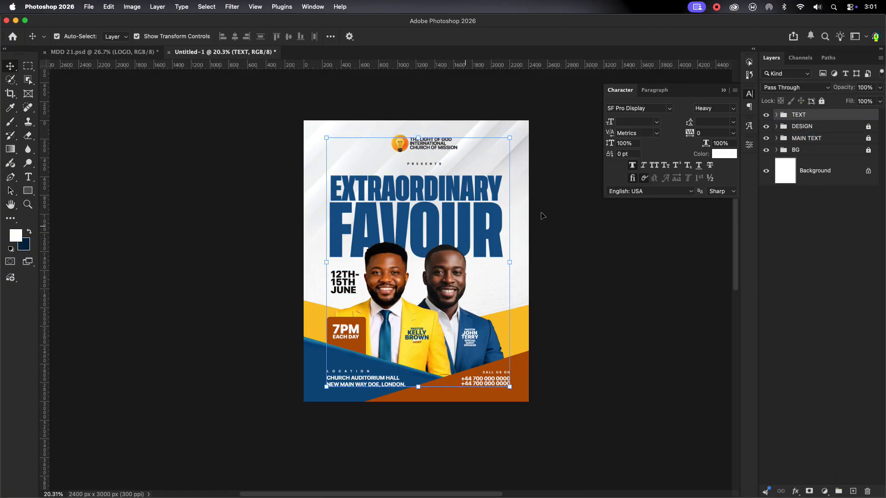
click(532, 298)
- Expand the DESIGN group and unlock it, locating the brown shape's layer
scroll(492, 226, up, 2)
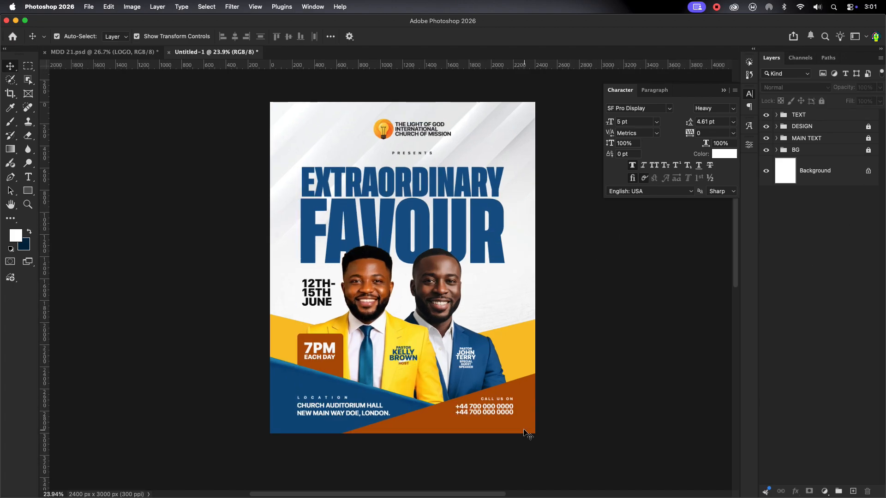
scroll(525, 434, up, 6)
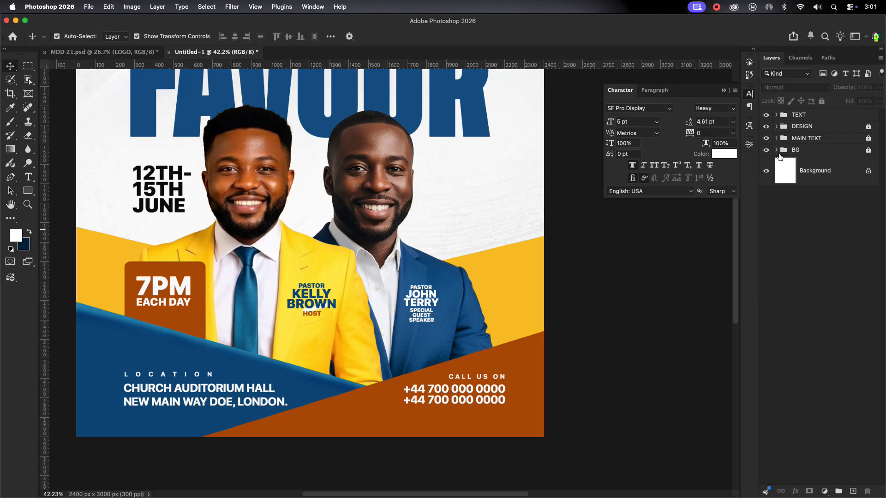
click(782, 138)
click(778, 127)
click(776, 126)
click(868, 127)
click(443, 398)
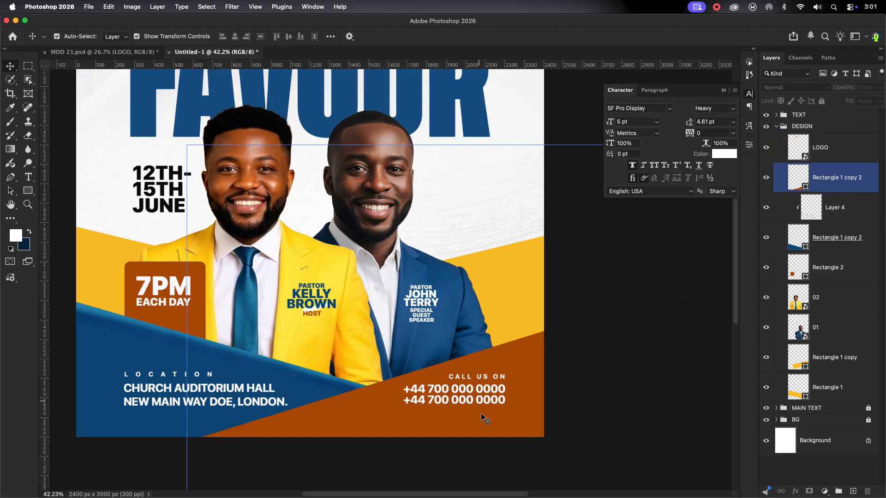
- Add a new layer above the brown Rectangle 1 copy 2 shape and clip it to that shape
click(855, 182)
click(853, 490)
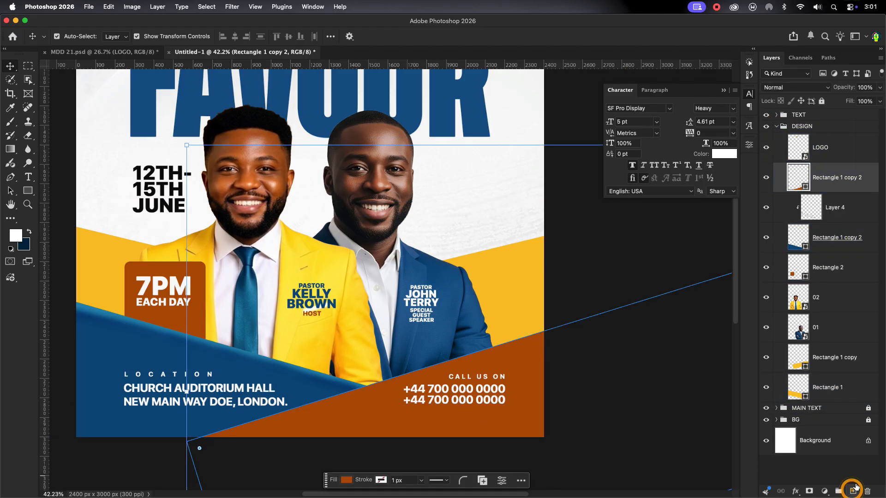
alt+click(846, 191)
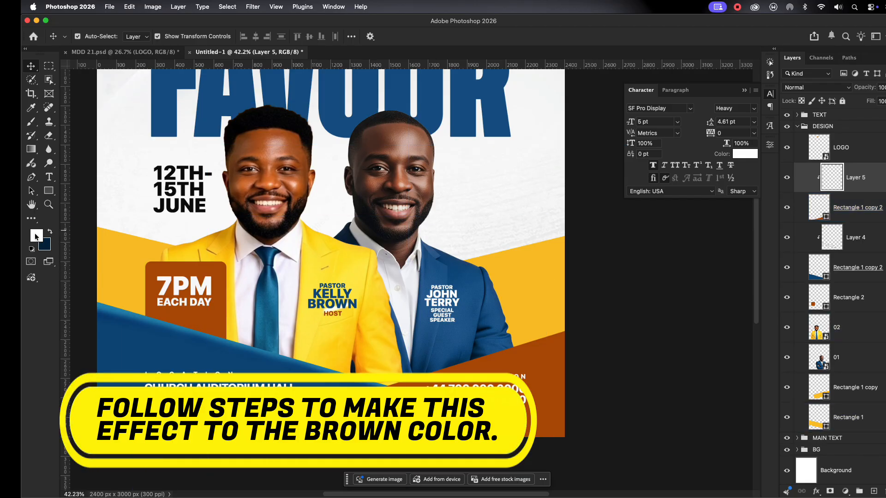
- Brush a dark brown shadow, darkened from the shape's sampled colour, along the slanted upper edge of the brown shape
click(36, 236)
click(560, 395)
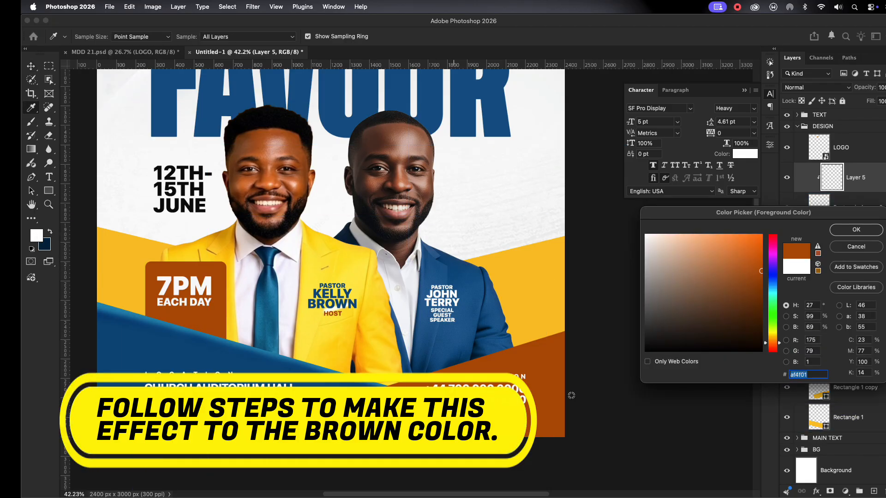
click(854, 230)
key(b)
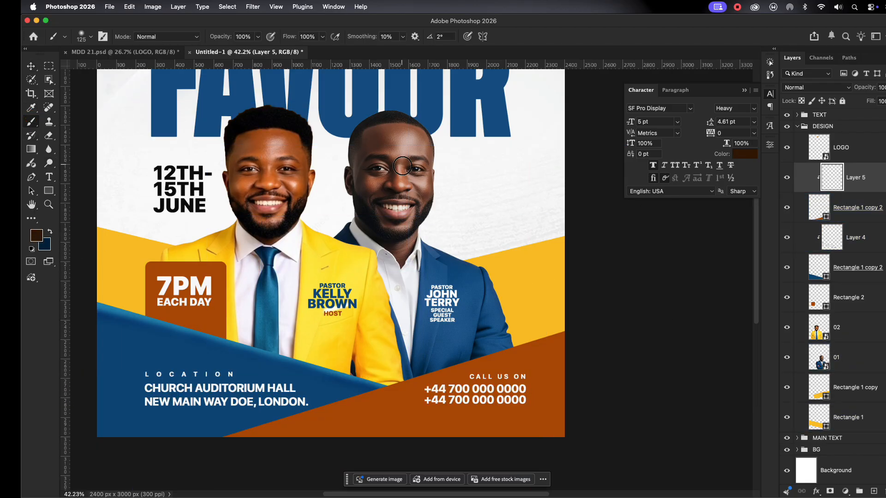
mouse_move(480, 354)
mouse_down()
mouse_move(214, 419)
mouse_move(198, 437)
mouse_up()
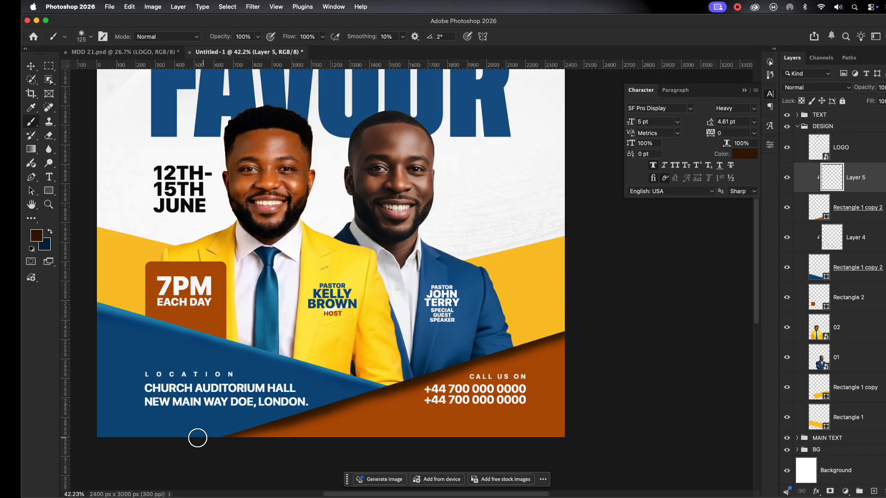
- Brush a white highlight along the brown shape's slanted upper edge on the clipped layer and set that layer's blend mode to Overlay
click(30, 237)
click(654, 236)
click(854, 206)
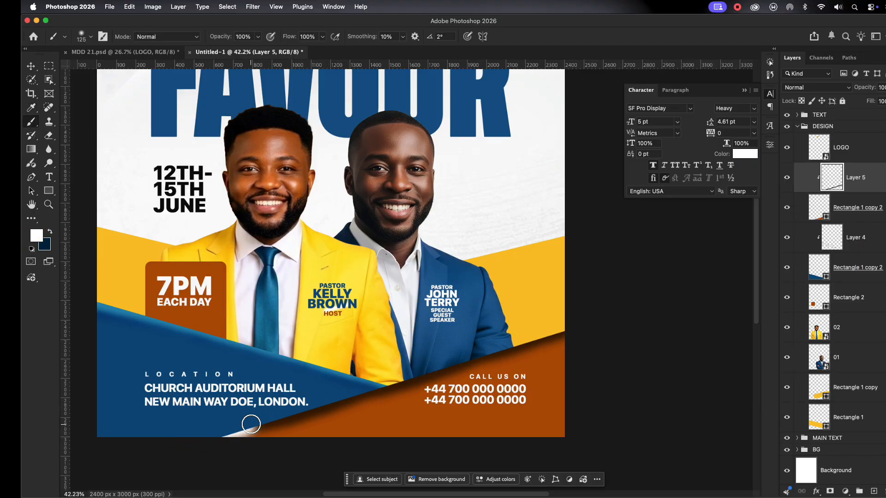
drag(251, 424, 566, 327)
click(817, 87)
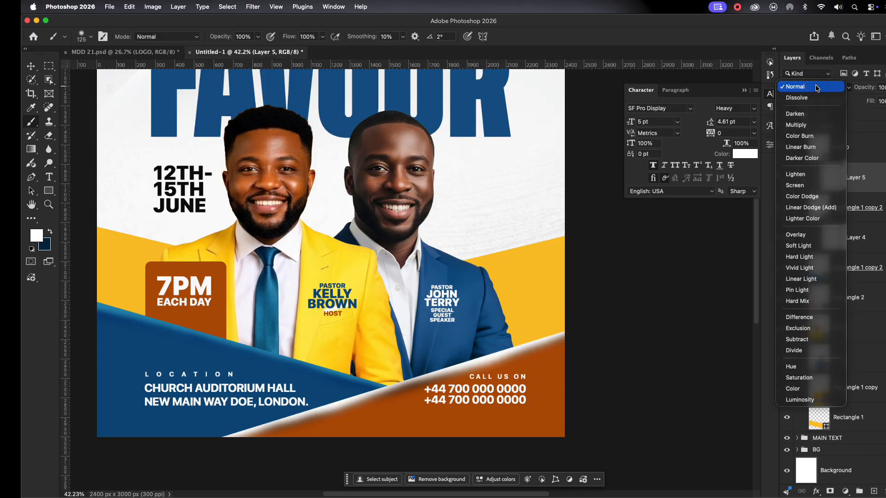
click(818, 237)
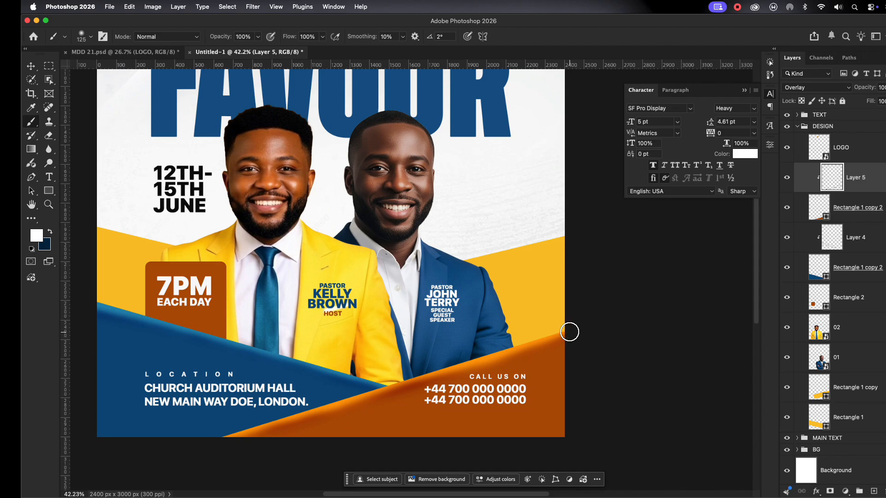
drag(420, 379, 384, 390)
key(super+z)
- Switch to the Move tool, deselect all layers and collapse the DESIGN group to check the whole flyer
click(867, 117)
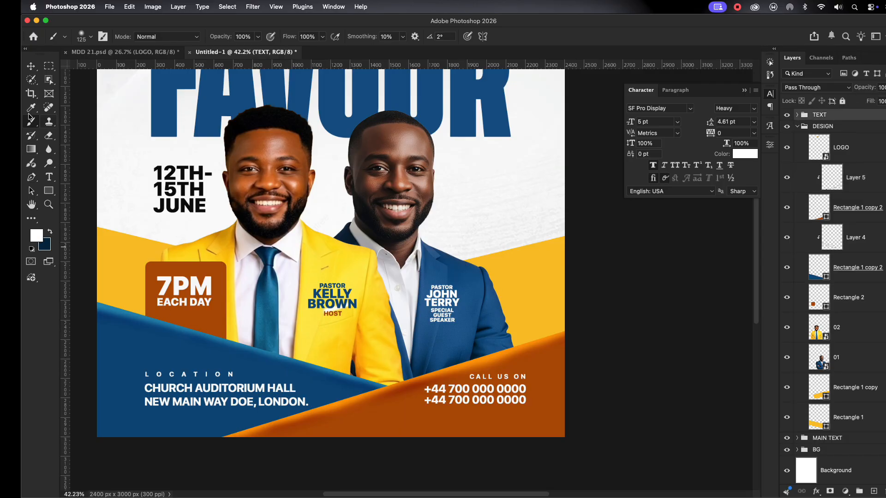
click(28, 69)
click(682, 291)
key(super+minus)
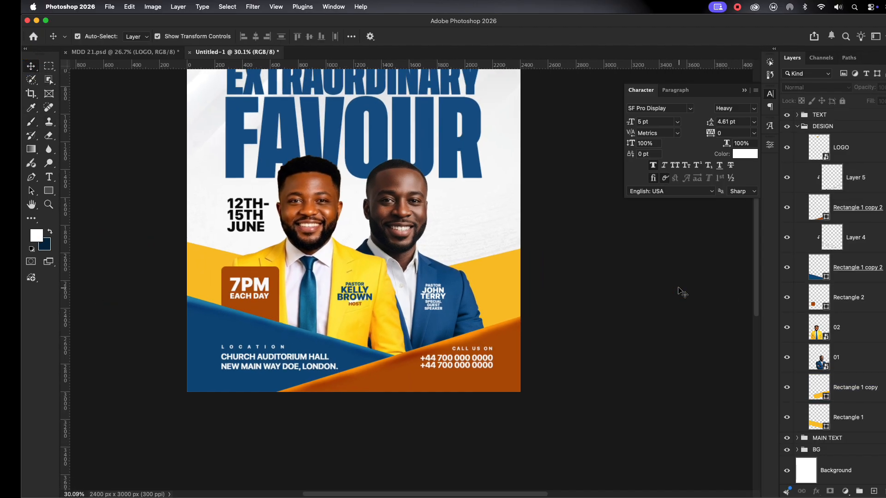
scroll(679, 292, down, 2)
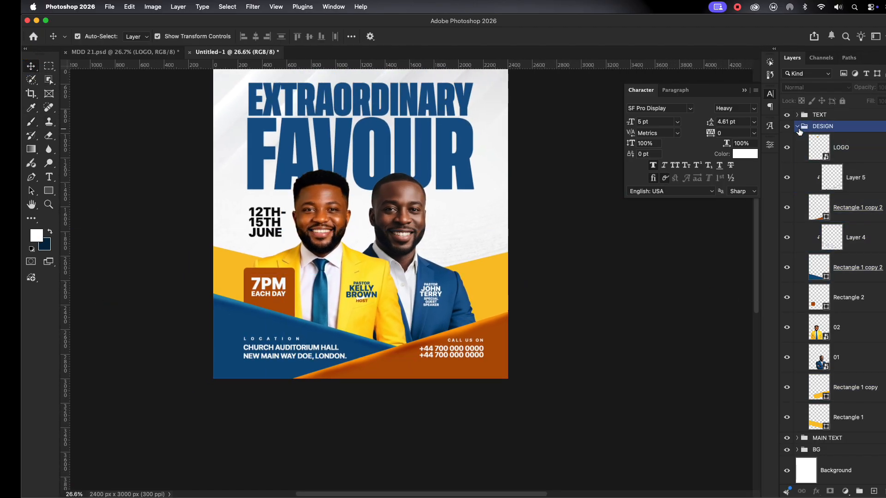
click(798, 127)
scroll(595, 313, up, 3)
scroll(595, 312, left, 4)
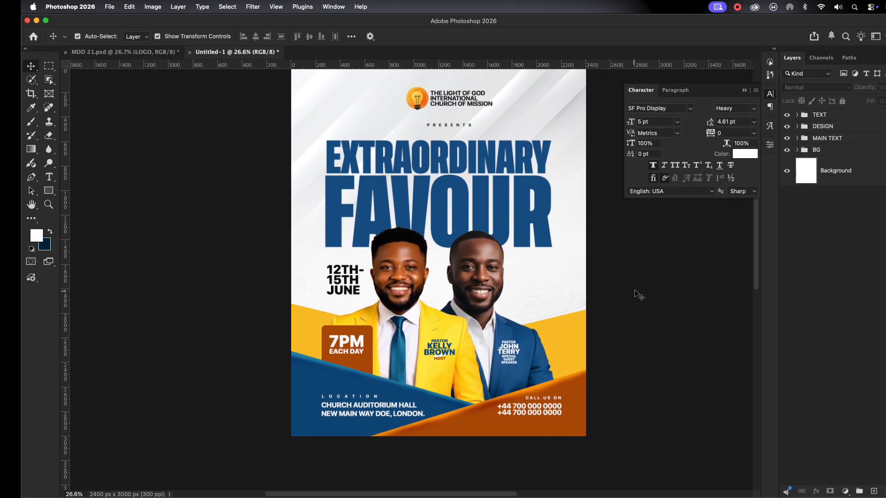
- Open the blue-suited man in the Camera Raw Filter and set Highlights +40, Shadows +23, Whites +65 and Blacks +34
click(536, 313)
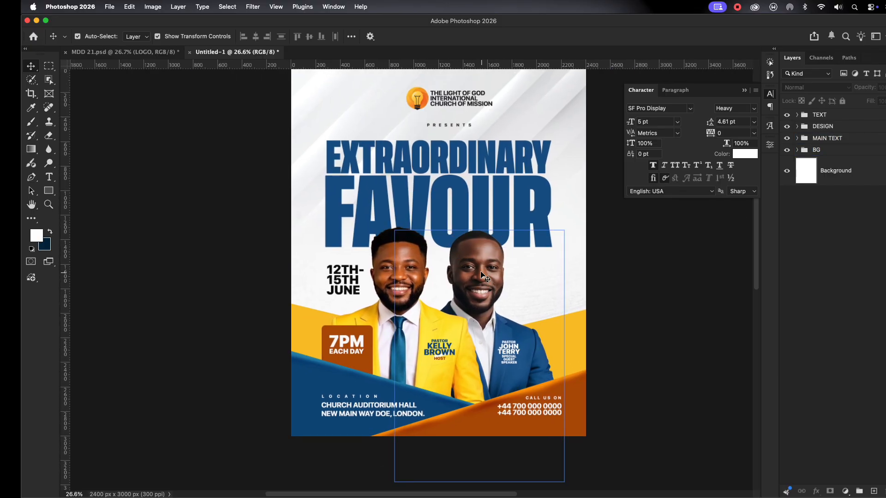
click(253, 7)
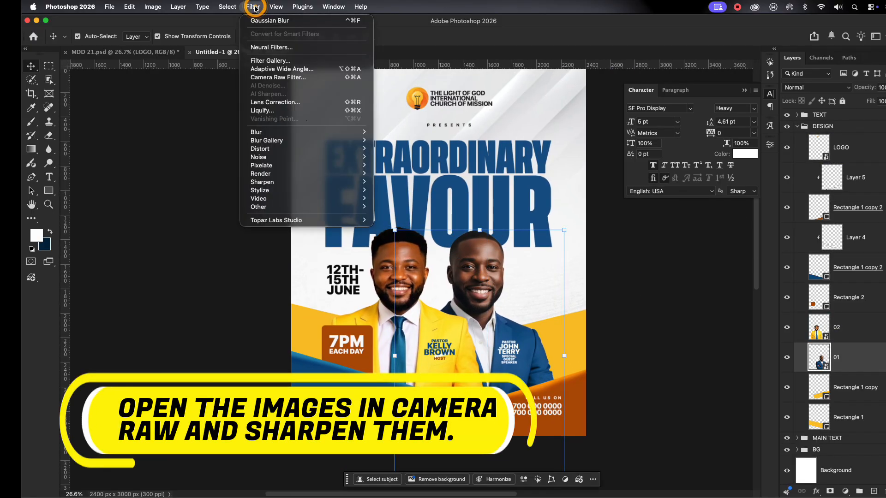
click(277, 77)
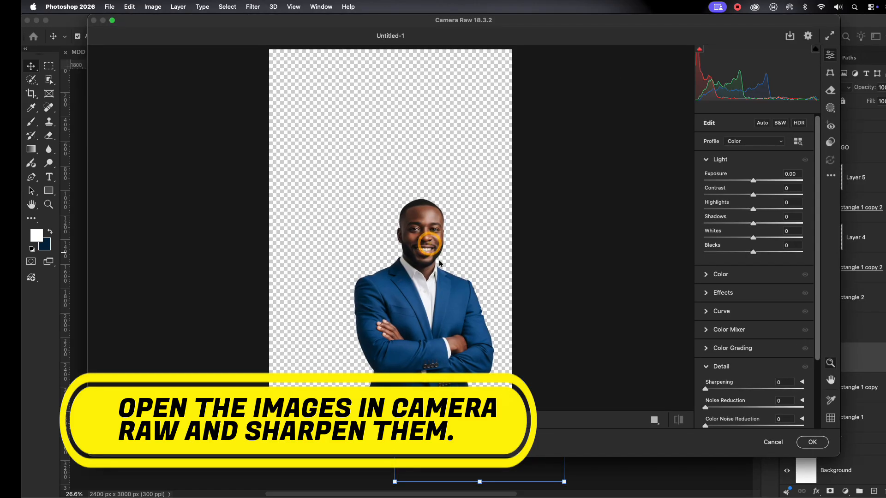
click(427, 236)
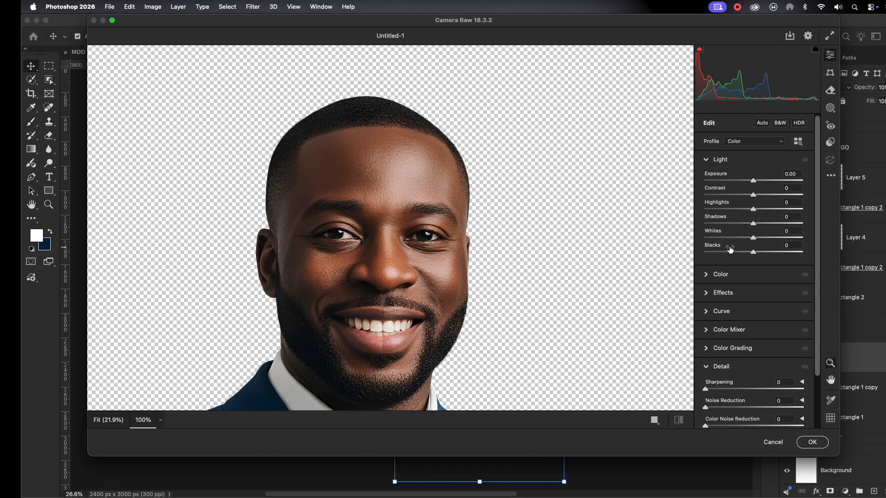
drag(752, 209, 773, 252)
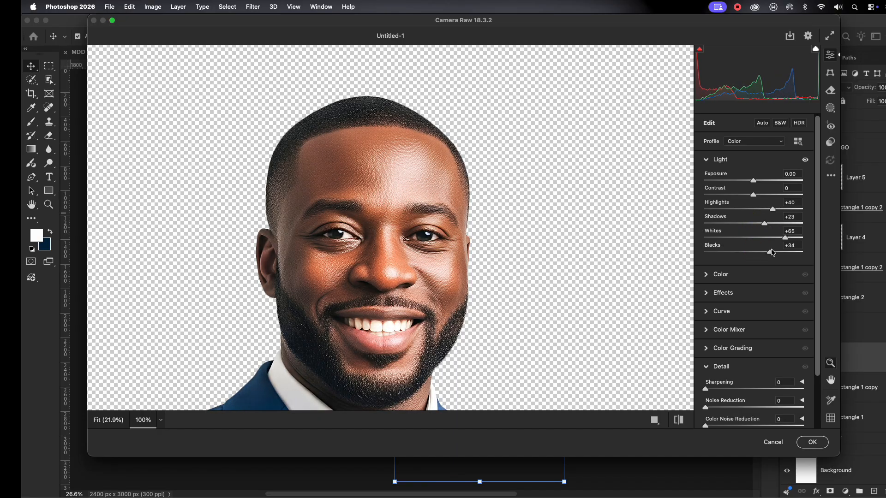
- Set the blue-suited man's Clarity to +46, increase the Sharpening and apply the Camera Raw Filter
click(708, 160)
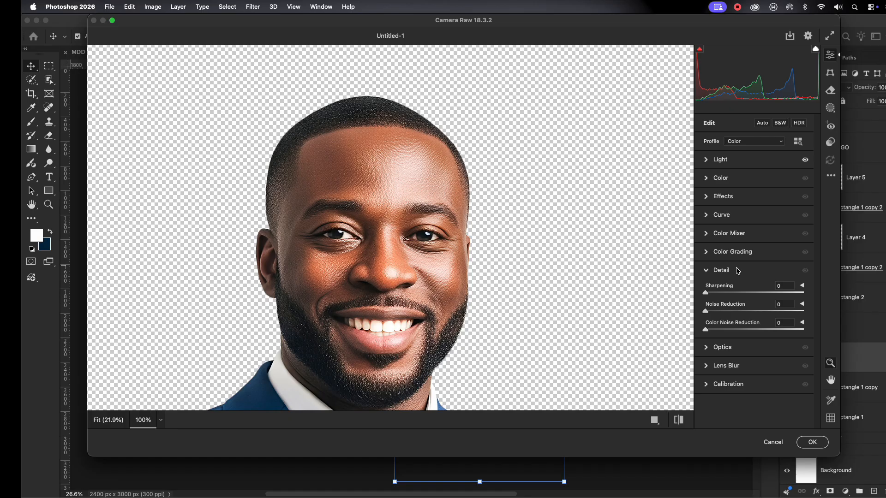
click(707, 196)
drag(754, 231, 777, 232)
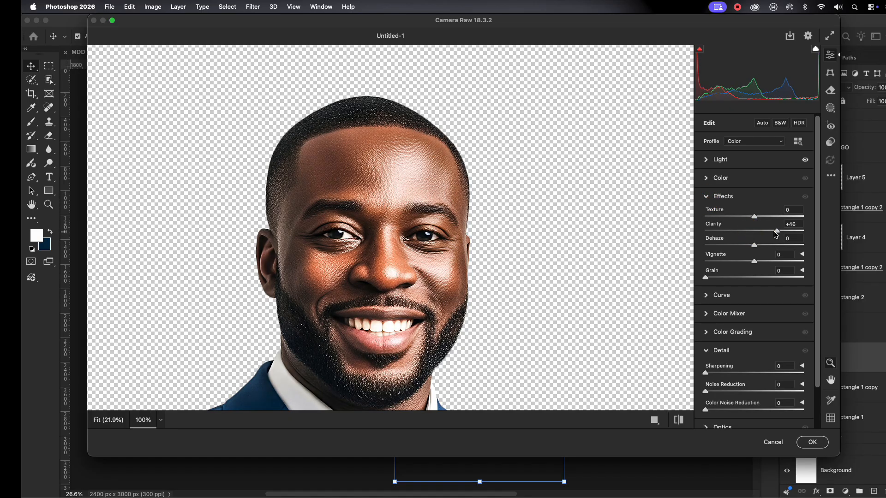
click(707, 196)
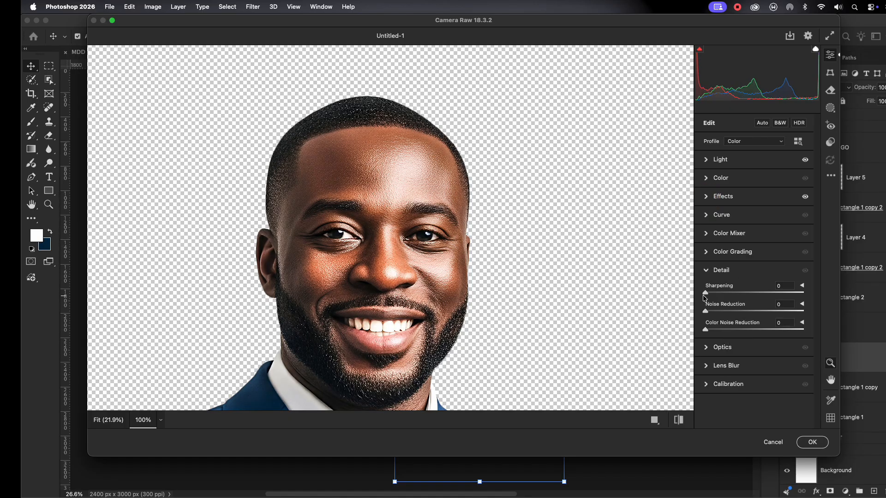
drag(705, 293, 740, 293)
click(812, 442)
- Open the yellow-suited man in the Camera Raw Filter and set Highlights +17, Shadows +13, Whites +49 and Blacks +3
click(418, 281)
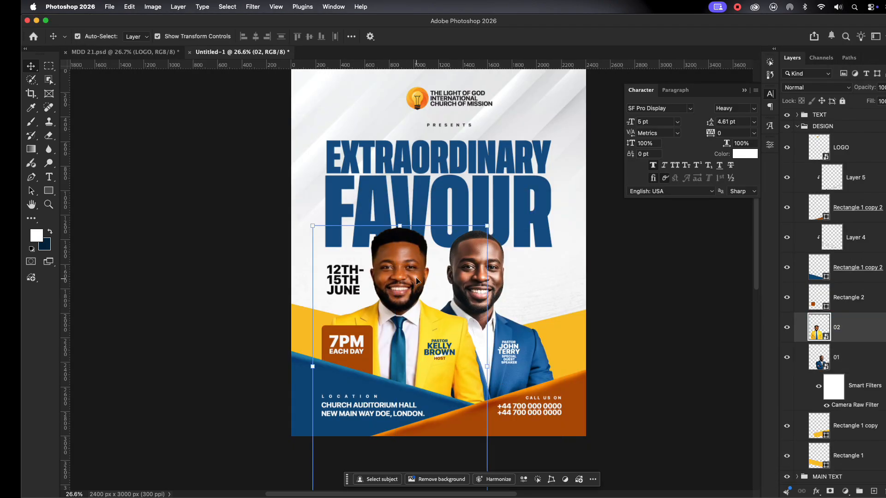
click(253, 6)
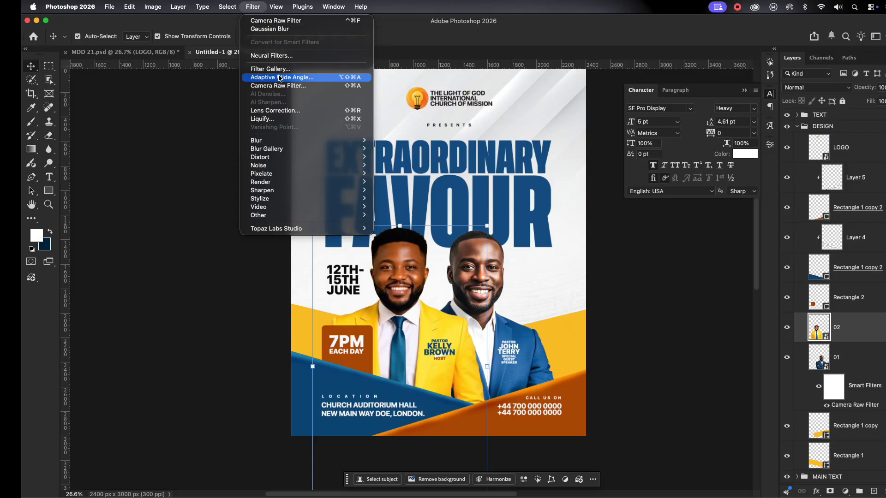
click(491, 194)
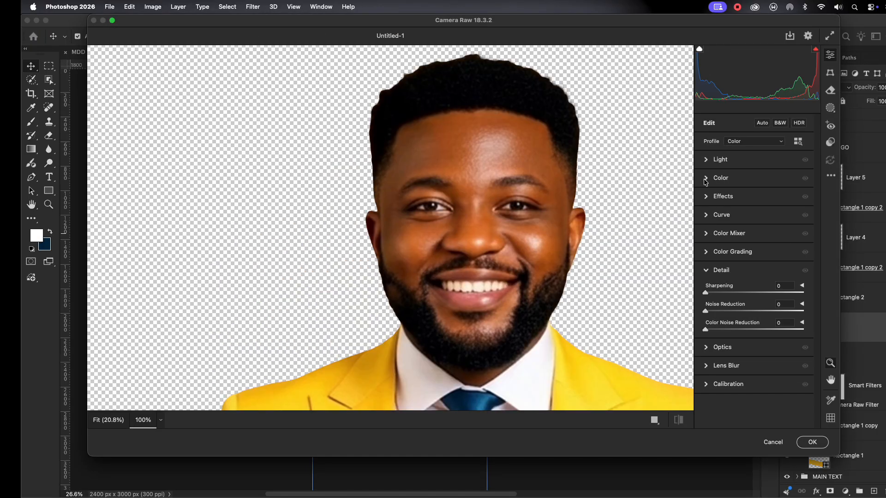
click(706, 160)
drag(753, 210, 775, 252)
click(778, 222)
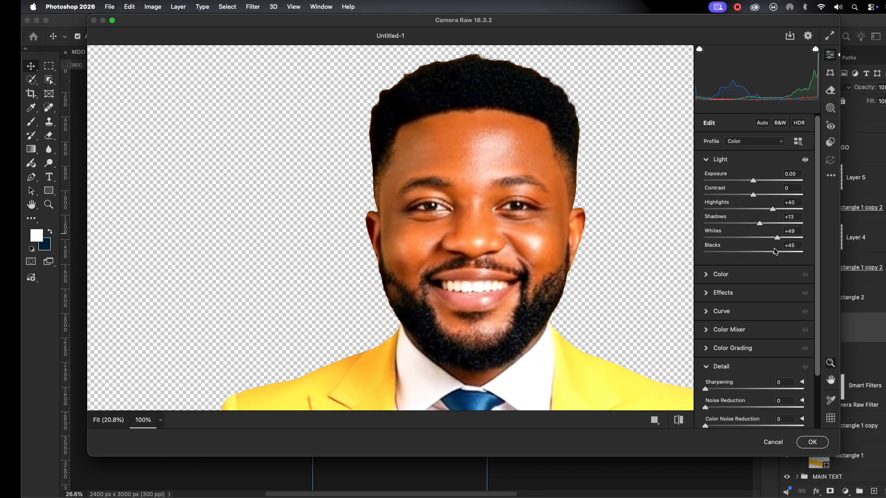
drag(772, 209, 765, 210)
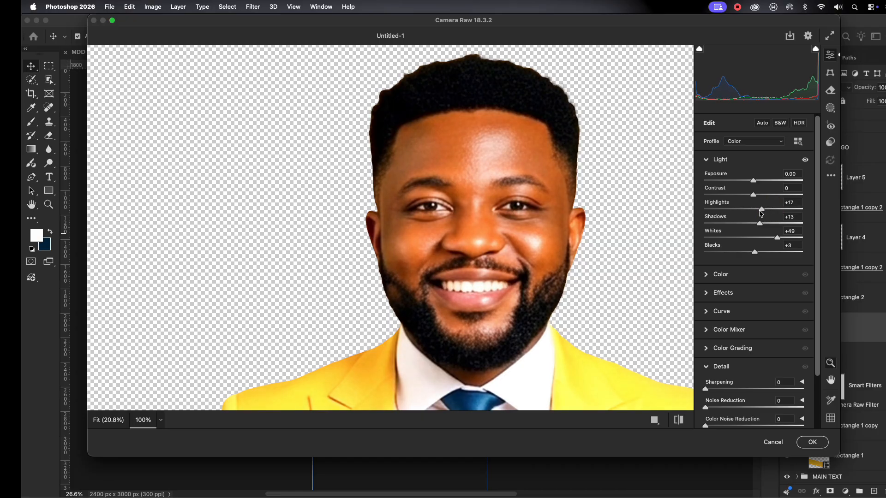
- Set the yellow-suited man's Texture to +50, Clarity to +10 and Sharpening to 91, and apply the Camera Raw Filter
click(706, 160)
click(709, 198)
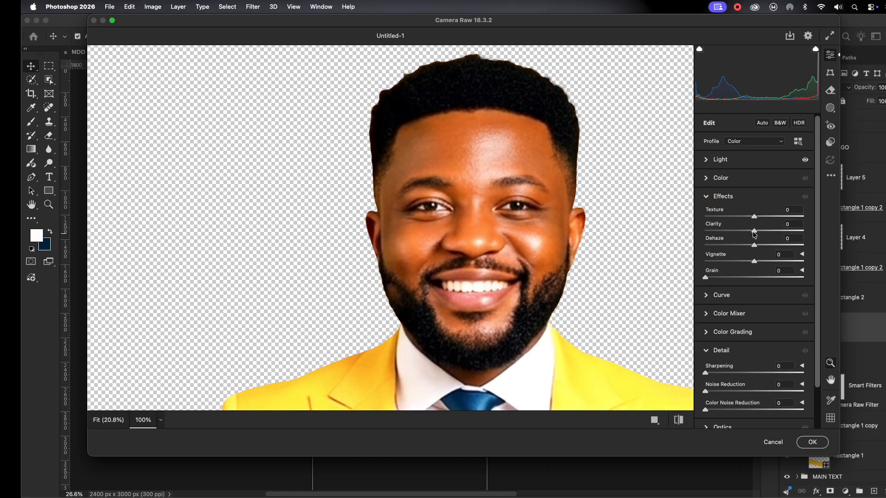
mouse_move(754, 235)
mouse_down()
mouse_move(768, 234)
mouse_move(759, 235)
mouse_up()
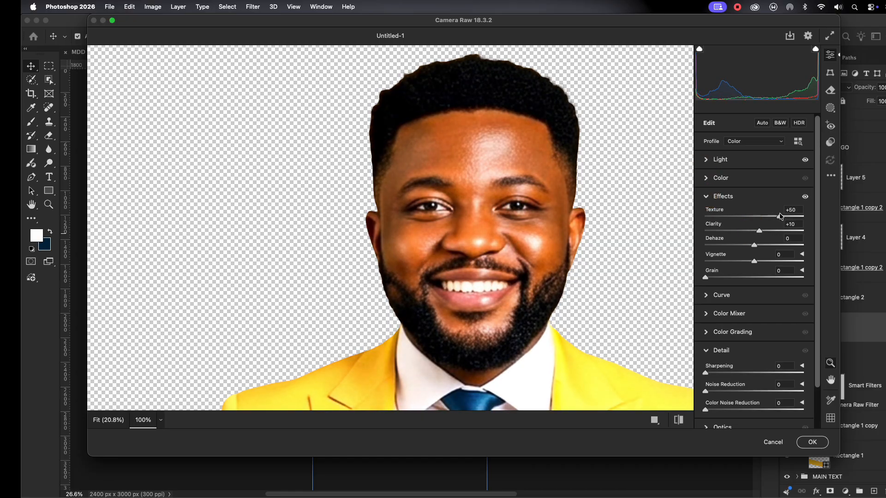
click(710, 201)
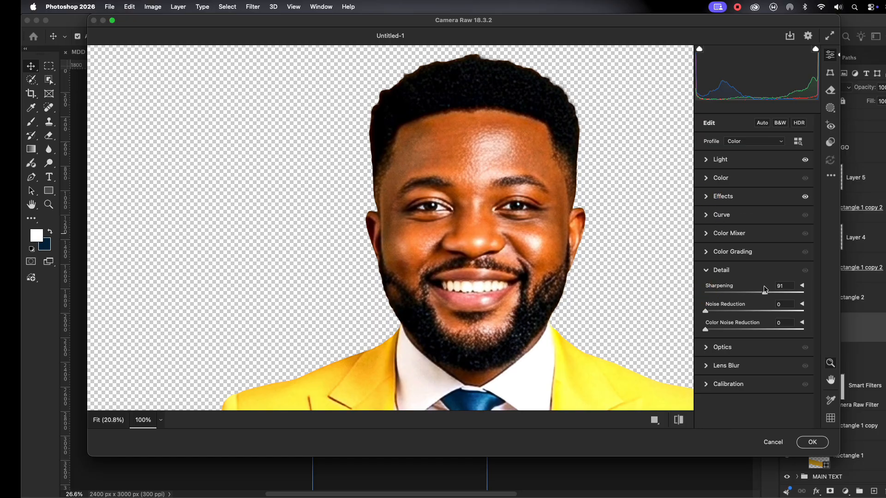
click(811, 442)
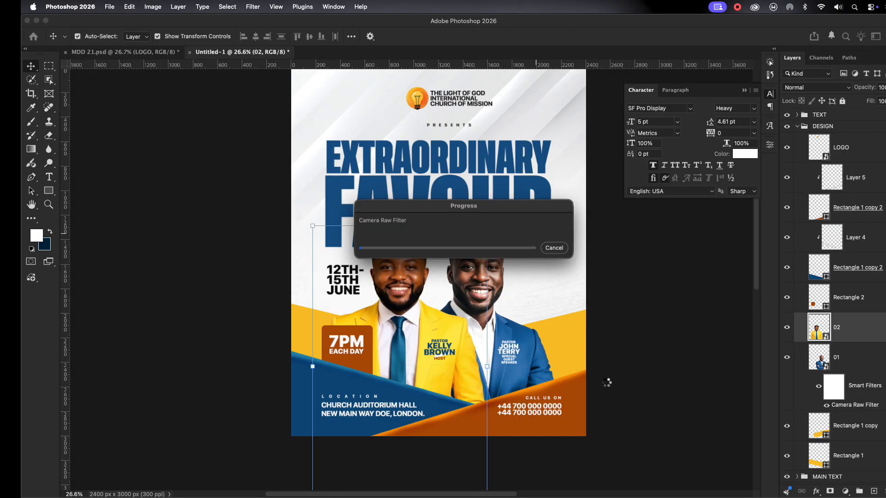
click(648, 317)
key(super+minus)
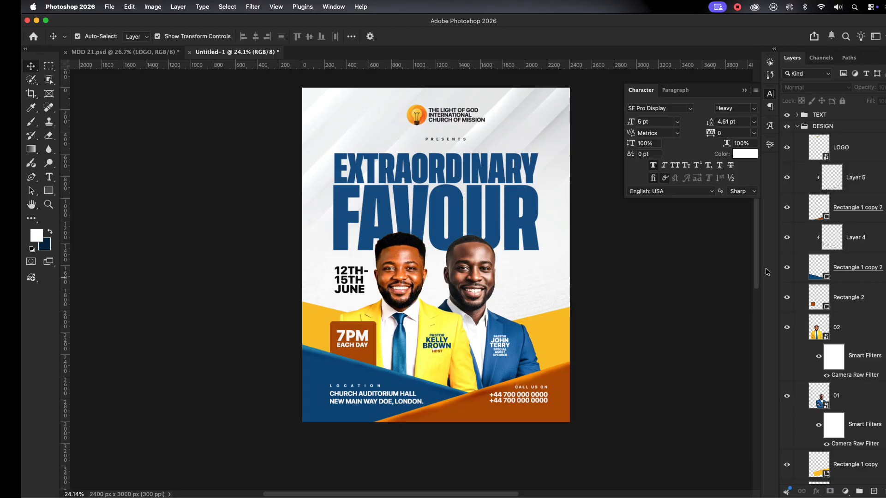
- Add a Grain adjustment layer above the LOGO layer in the DESIGN group, with Amount +42 and Size +41
click(797, 126)
click(812, 139)
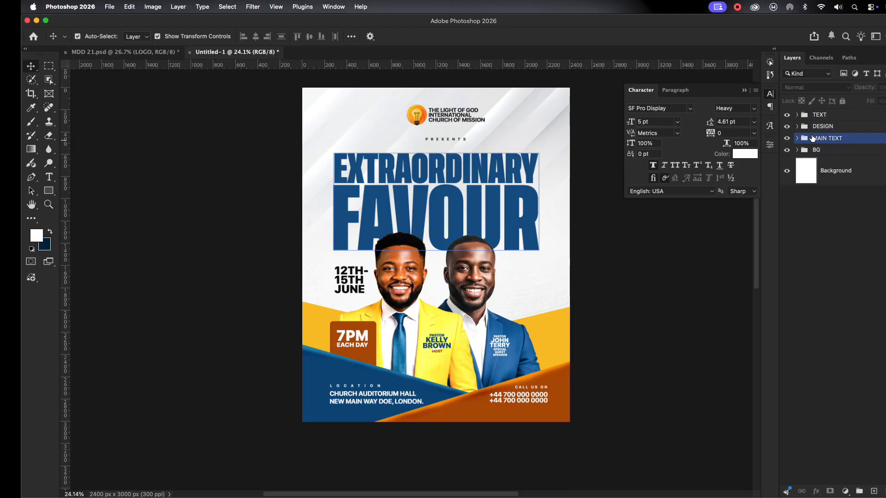
click(797, 126)
click(861, 146)
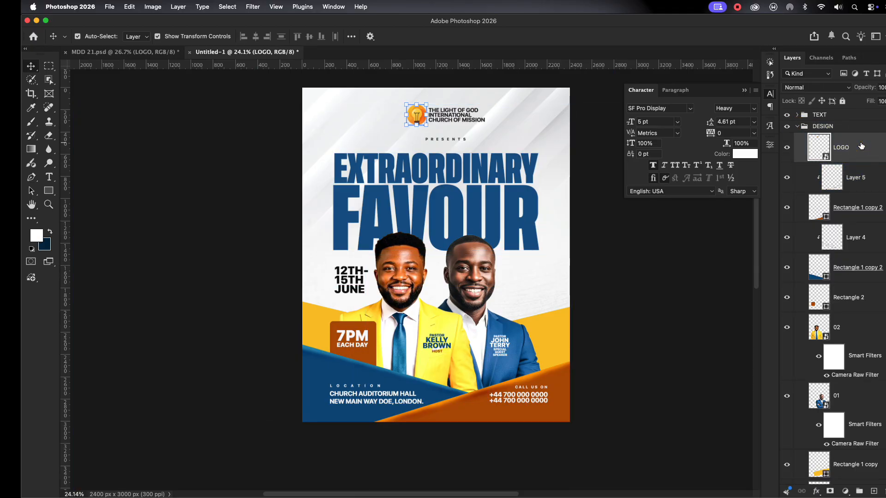
click(848, 492)
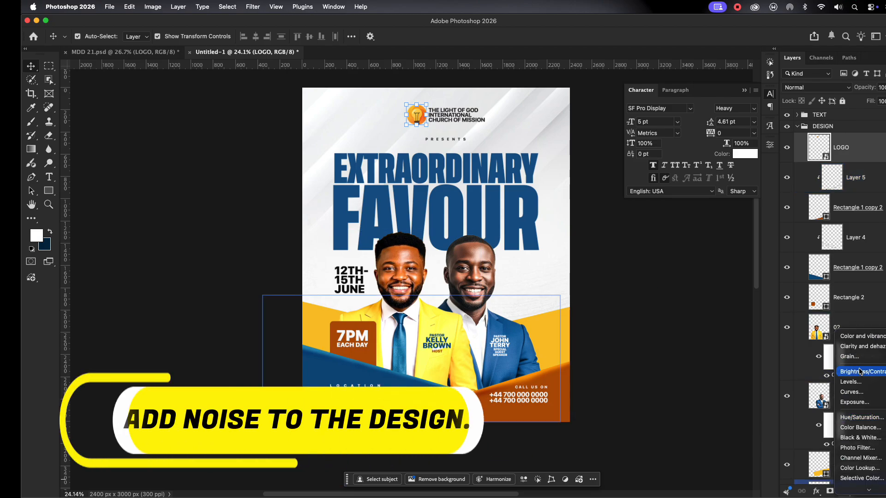
click(854, 359)
drag(611, 183, 667, 206)
scroll(492, 212, up, 3)
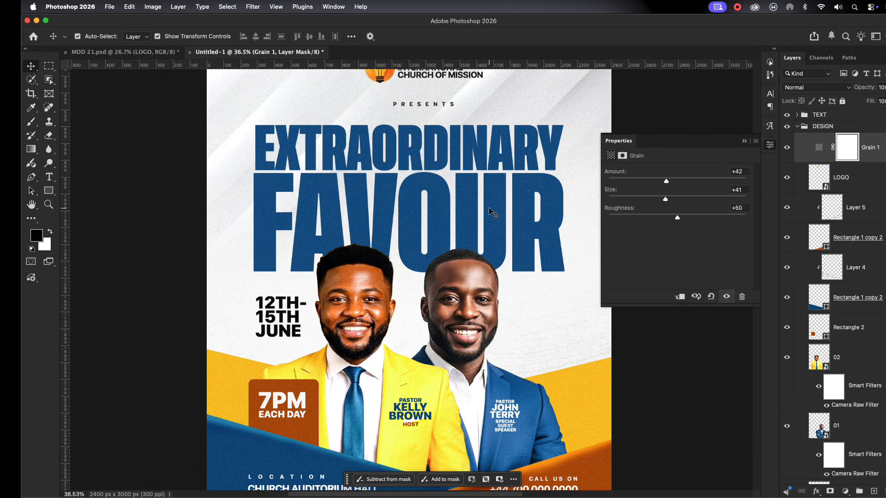
scroll(491, 212, down, 1)
click(743, 141)
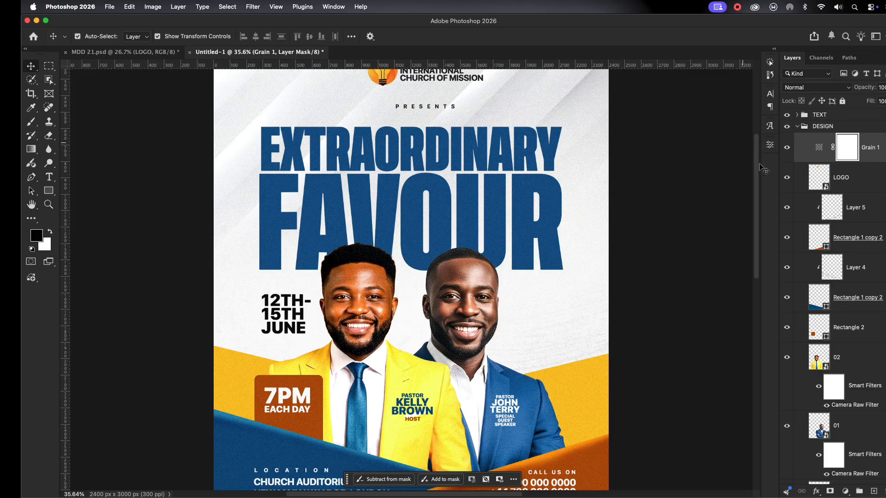
- Collapse the DESIGN group and add a Clarity and dehaze adjustment layer above the TEXT group, with Clarity +2 and Dehaze +15
click(797, 126)
click(836, 118)
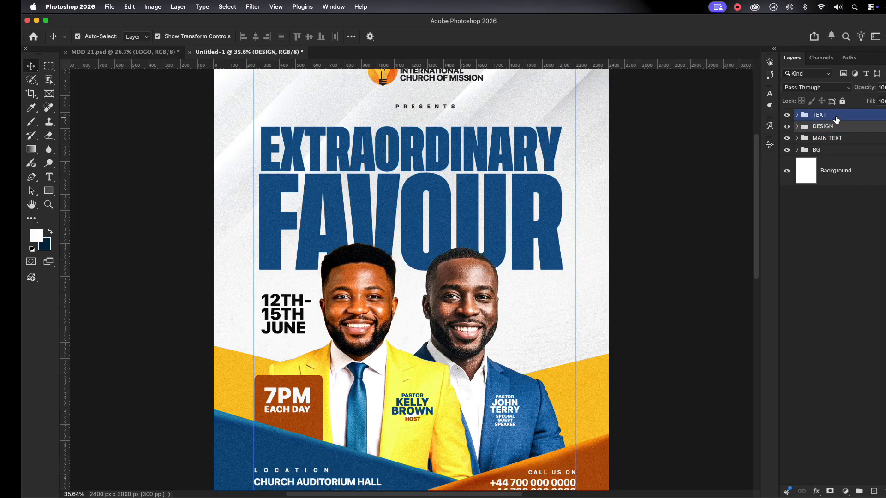
click(846, 490)
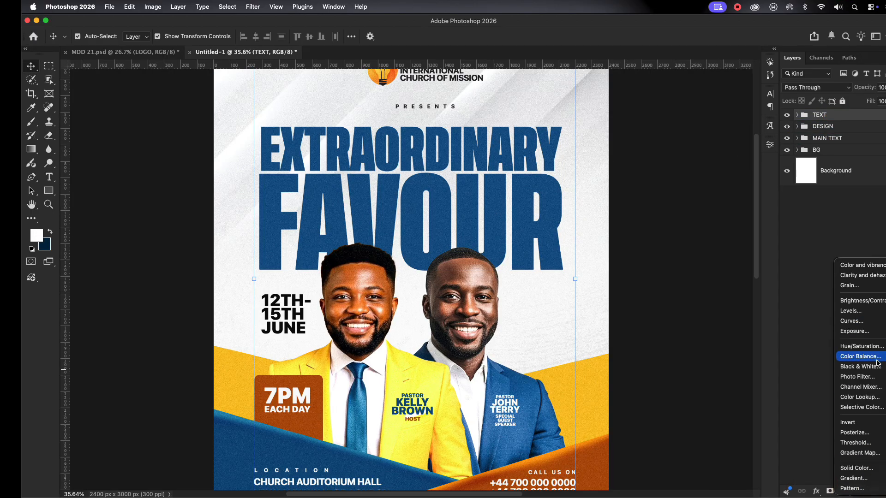
click(861, 275)
scroll(453, 311, down, 5)
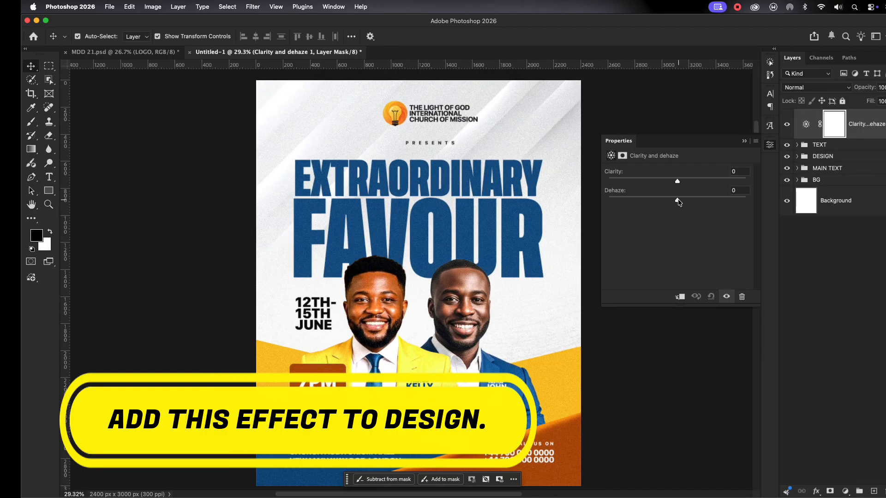
mouse_move(677, 201)
mouse_down()
mouse_move(702, 201)
mouse_move(694, 183)
mouse_move(702, 200)
mouse_move(687, 200)
mouse_up()
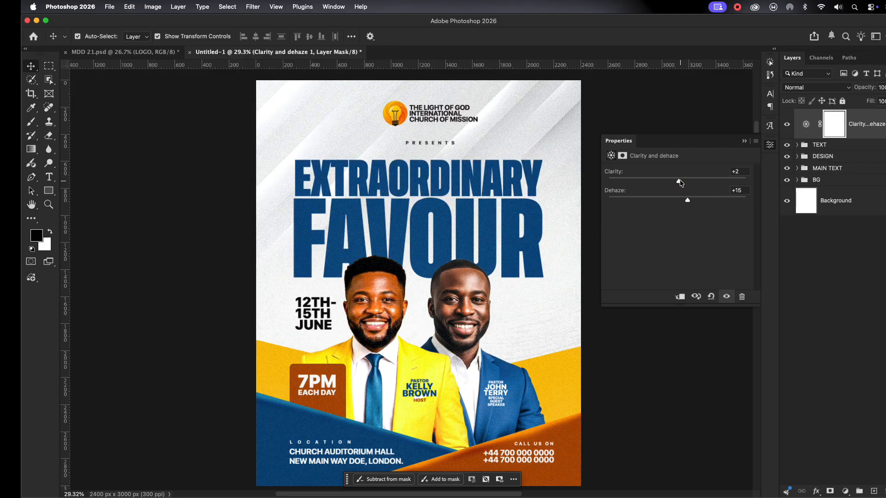
click(743, 141)
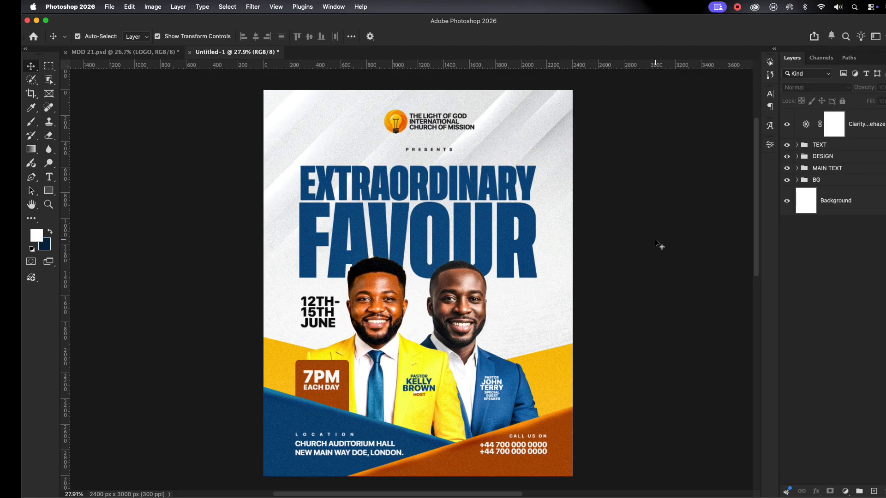
click(797, 127)
scroll(516, 461, up, 1)
click(853, 153)
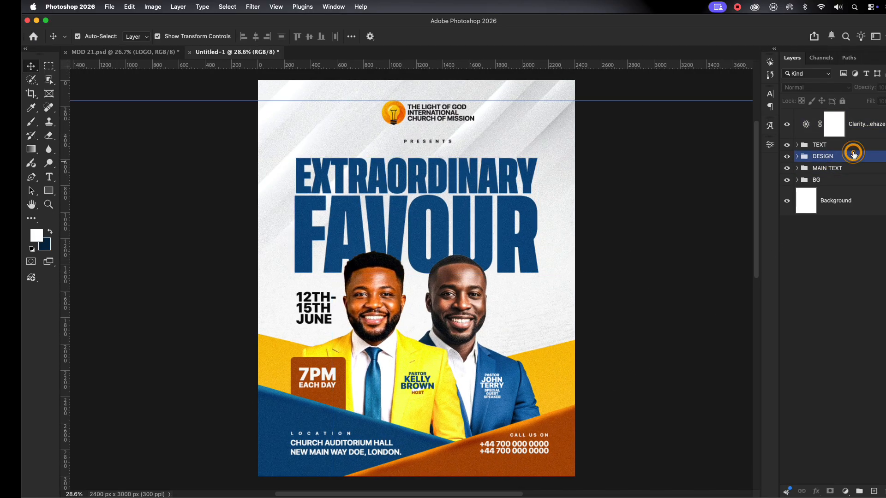
click(846, 154)
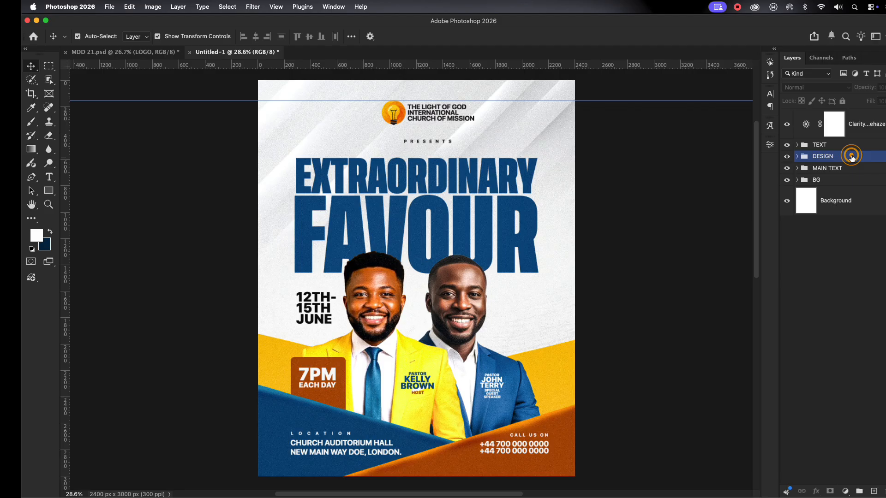
click(865, 129)
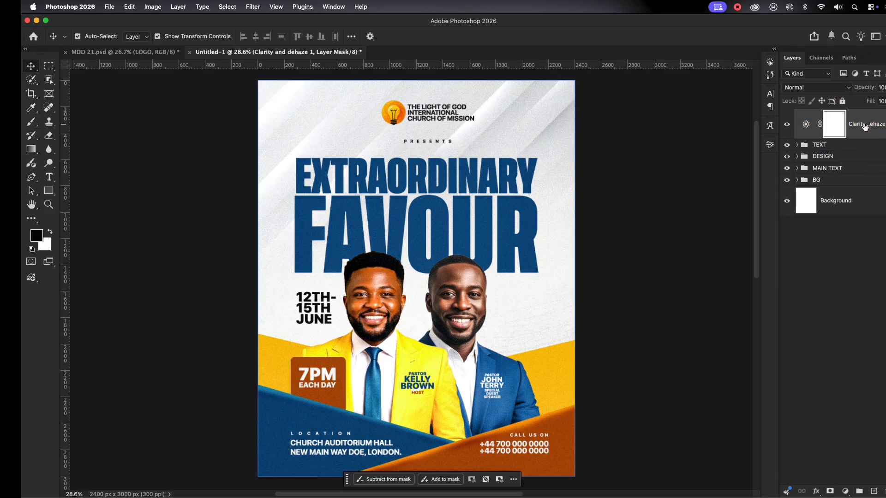
- Select the CALL US ON line and both phone numbers, and move them slightly inward and down, level with the location text
click(500, 445)
scroll(573, 441, up, 2)
scroll(528, 460, down, 4)
drag(574, 326, 533, 354)
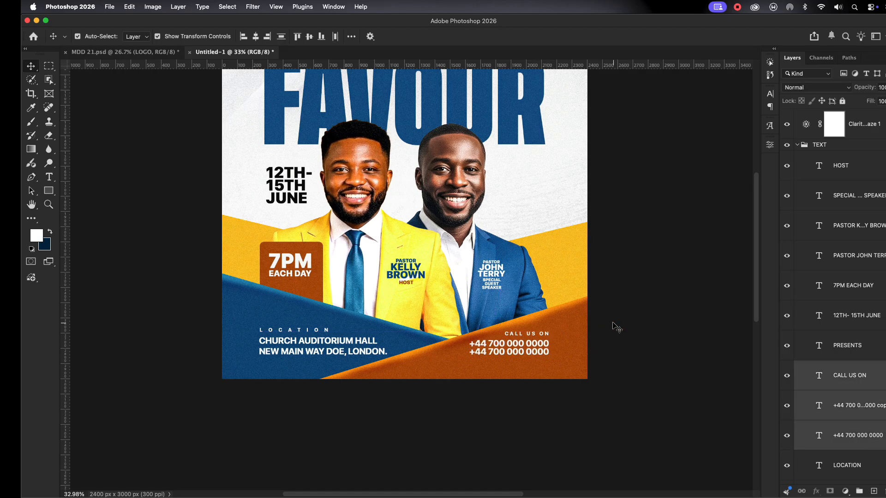
click(613, 326)
click(543, 78)
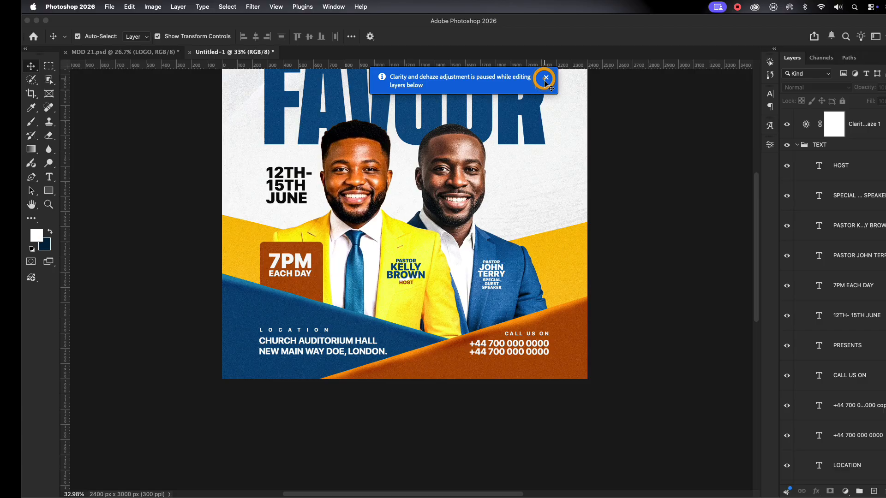
- Check the alignment of the location and contact text with a temporary horizontal guide, and remove the guide
drag(180, 65, 223, 355)
drag(233, 287, 259, 32)
scroll(376, 202, down, 4)
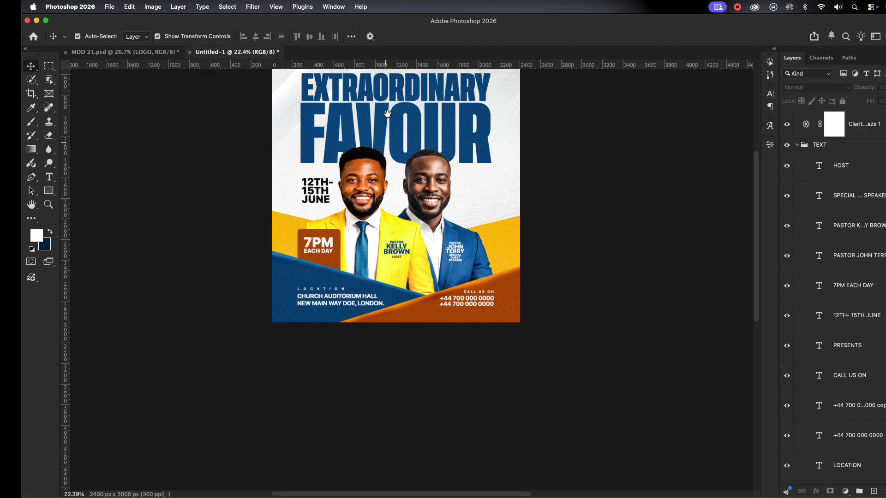
drag(385, 114, 412, 217)
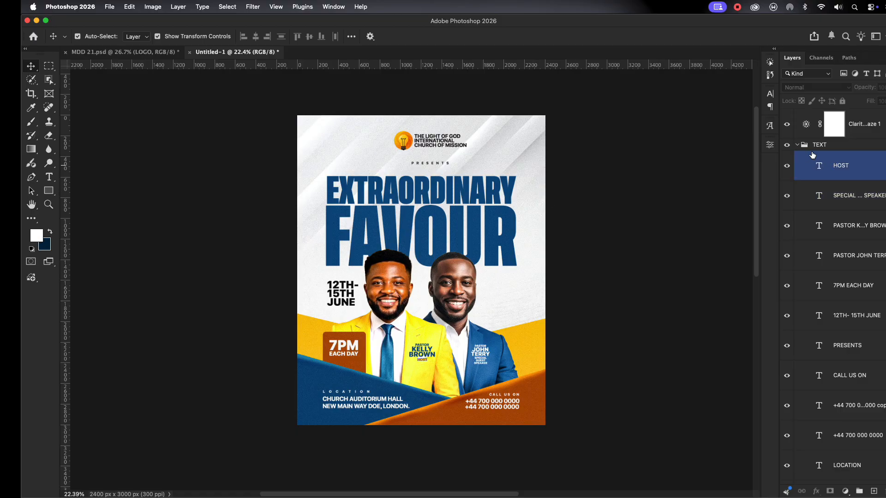
- Collapse the TEXT group and hide the interface panels to review the whole flyer
click(797, 144)
scroll(497, 240, up, 1)
key(Tab)
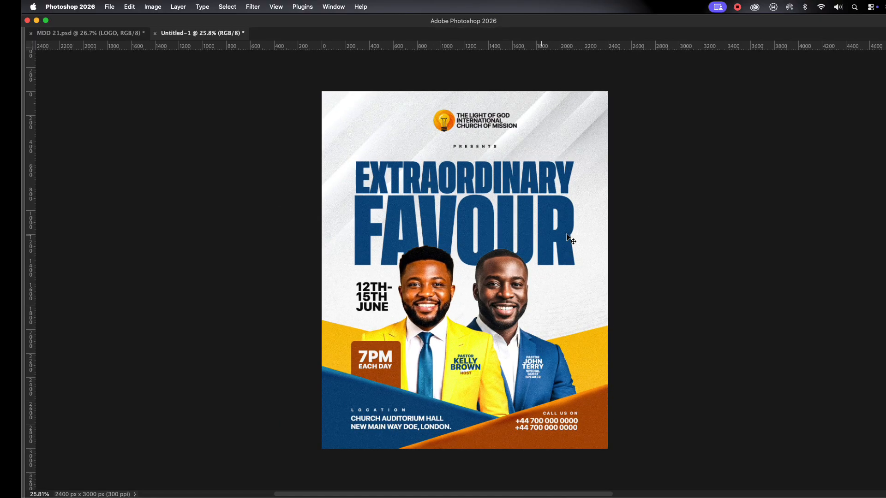
scroll(696, 207, up, 1)
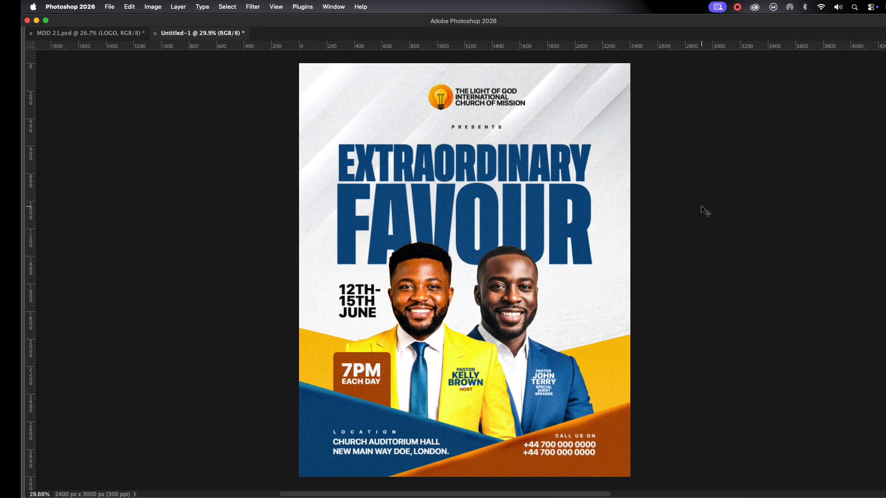